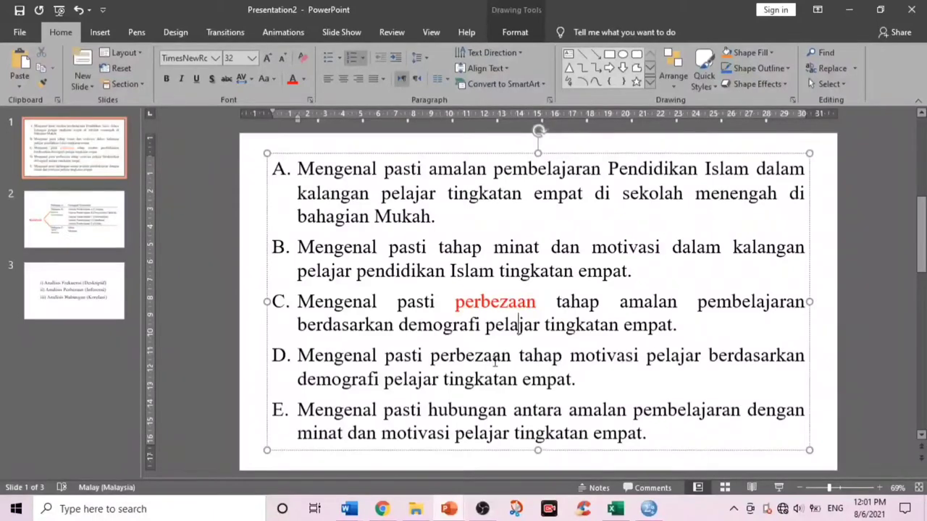
# - Format the word "perbezaan" in objectives C and D as bold red text
pyautogui.moveTo(430, 356); pyautogui.dragTo(506, 354)
pyautogui.click(515, 328)
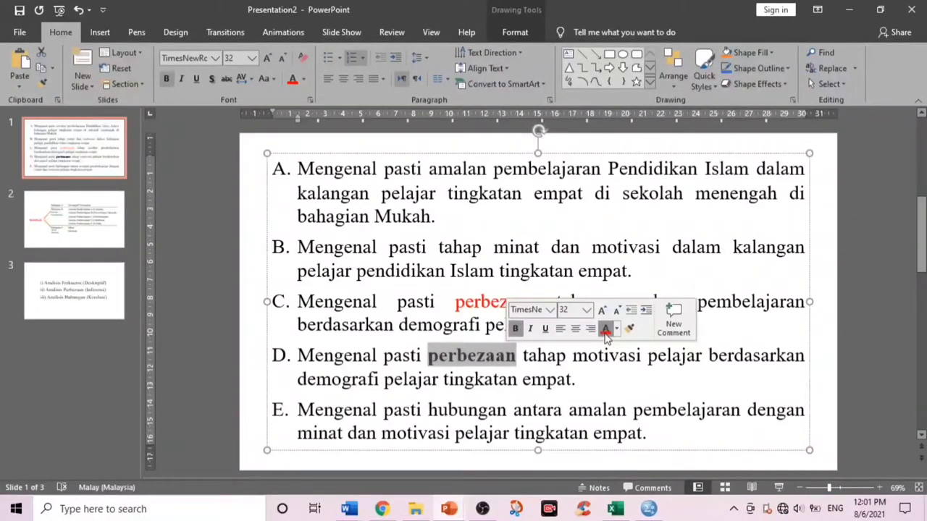
pyautogui.click(605, 328)
pyautogui.moveTo(455, 302); pyautogui.dragTo(537, 303)
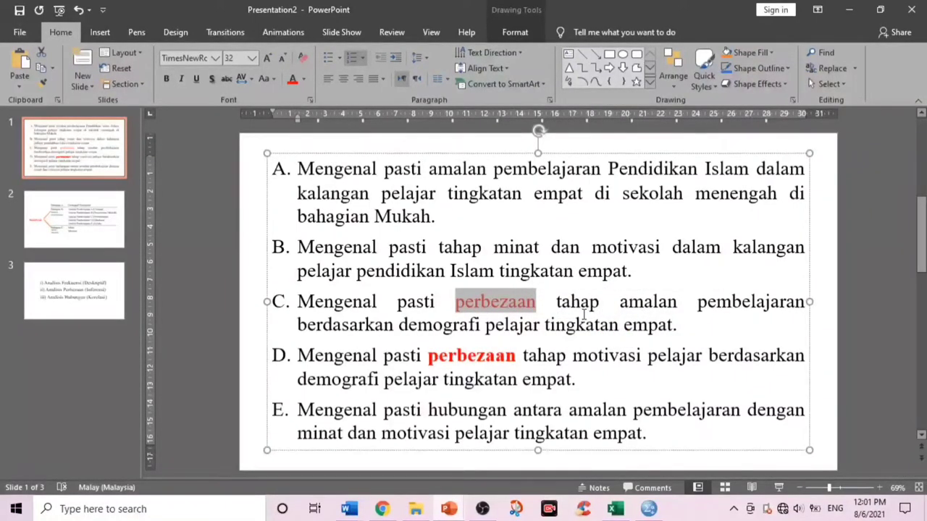
pyautogui.click(165, 78)
pyautogui.click(293, 78)
pyautogui.click(509, 355)
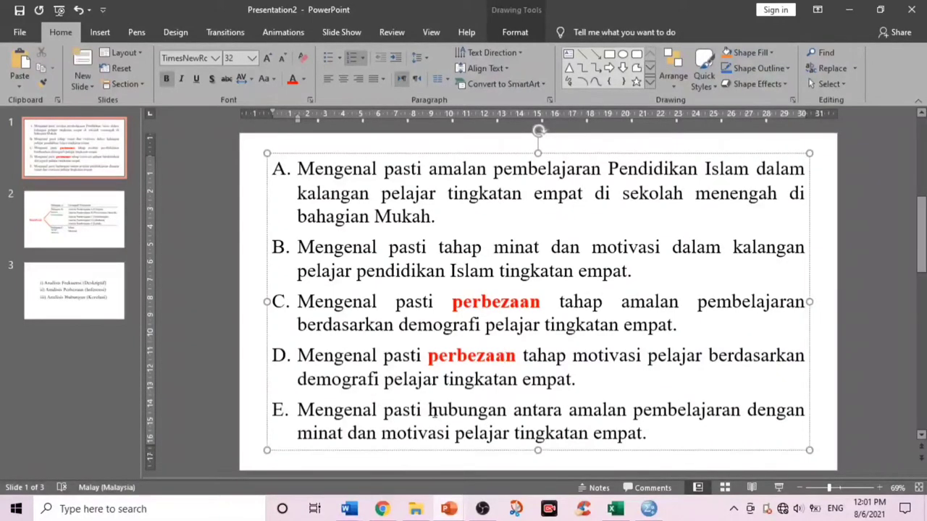
# - Format the word "hubungan" in objective E as bold red text
pyautogui.moveTo(429, 410); pyautogui.dragTo(505, 410)
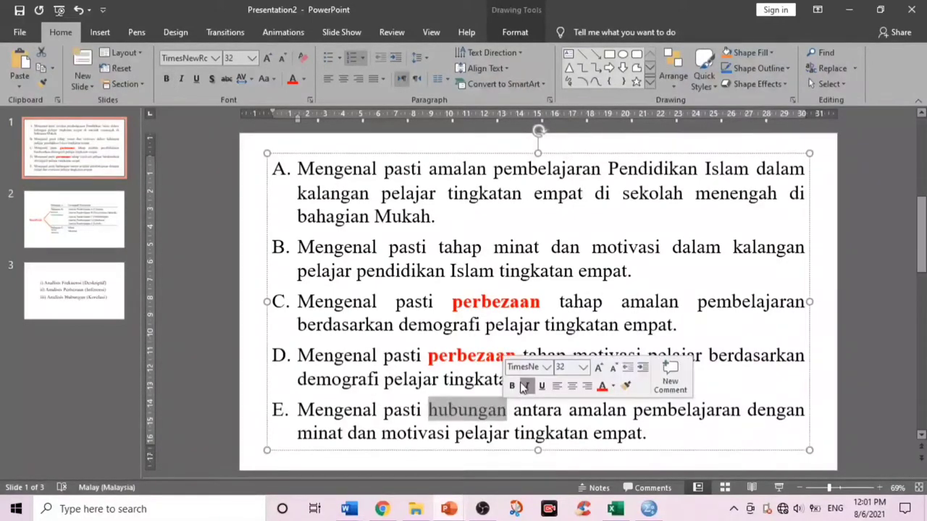
pyautogui.click(511, 385)
pyautogui.click(602, 388)
pyautogui.click(572, 409)
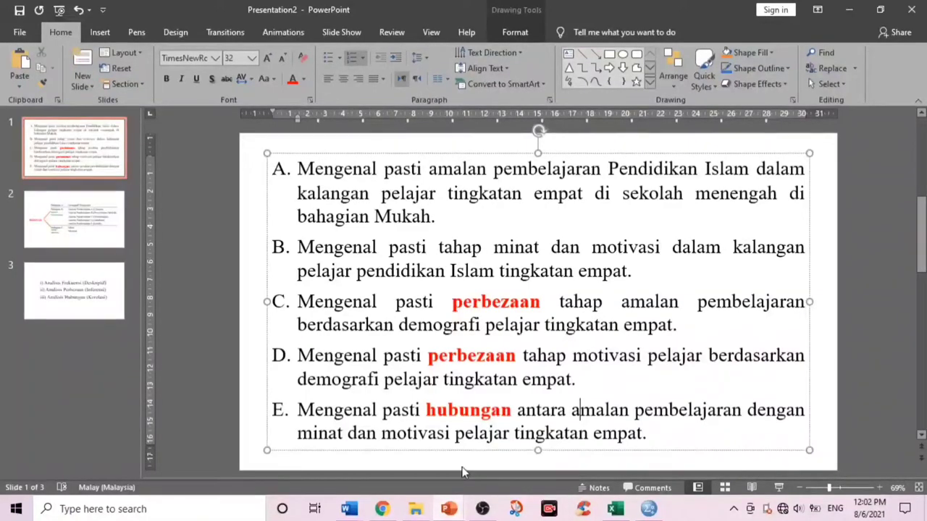
# - Look over the survey responses workbook in Excel and the empty data sheet in the SPSS Data Editor
pyautogui.click(615, 510)
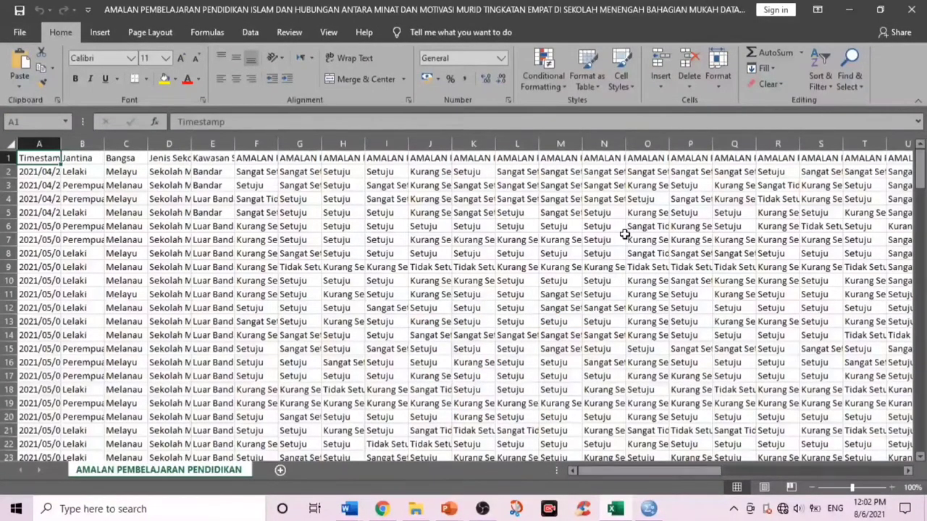
pyautogui.click(646, 510)
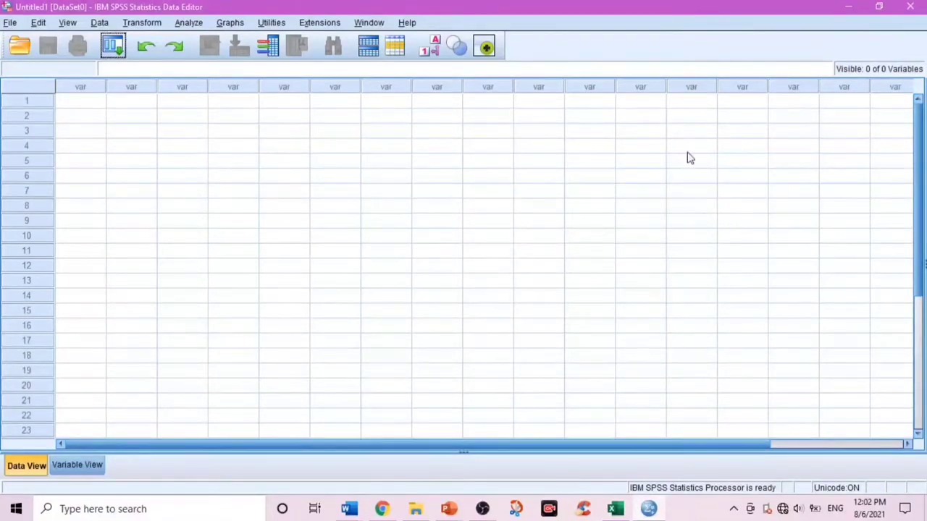
pyautogui.click(847, 13)
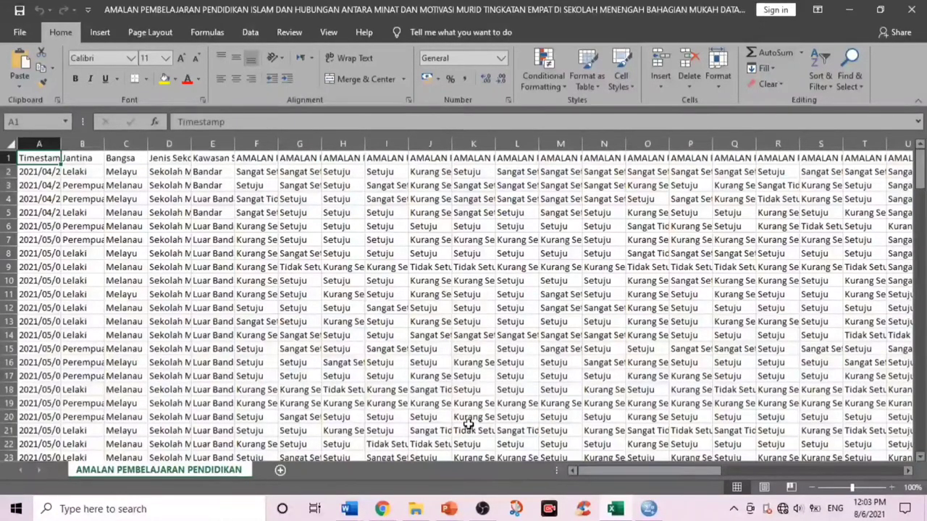
# - Switch to the SPSS Data Editor's variable definitions and name the first variable JANTINA
pyautogui.click(648, 510)
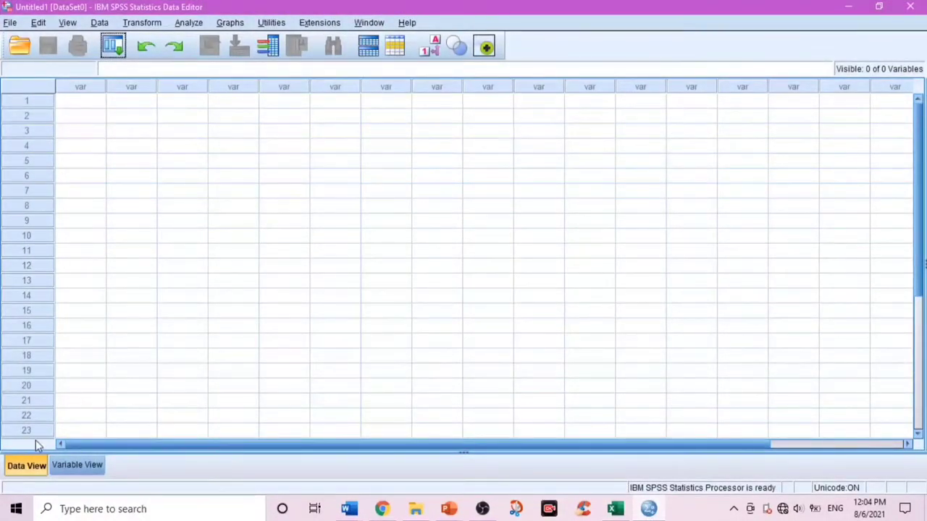
pyautogui.click(75, 467)
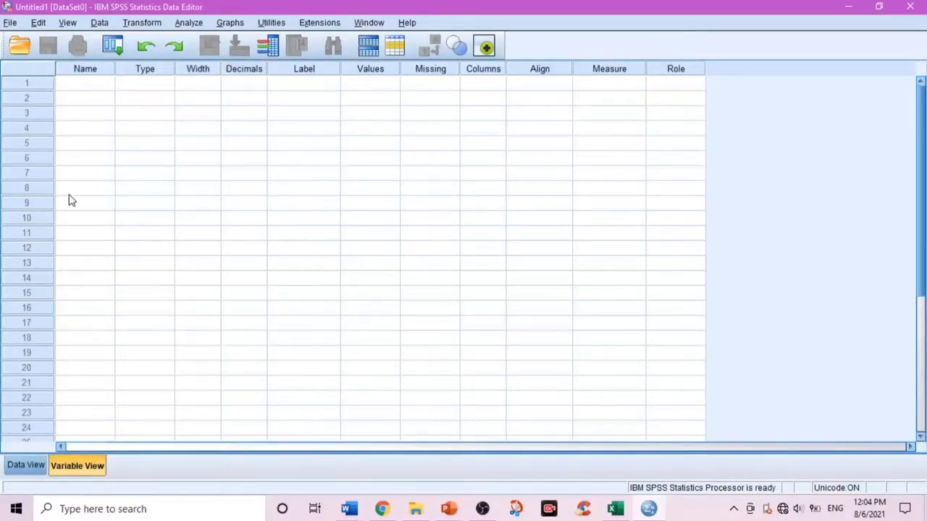
pyautogui.click(101, 87)
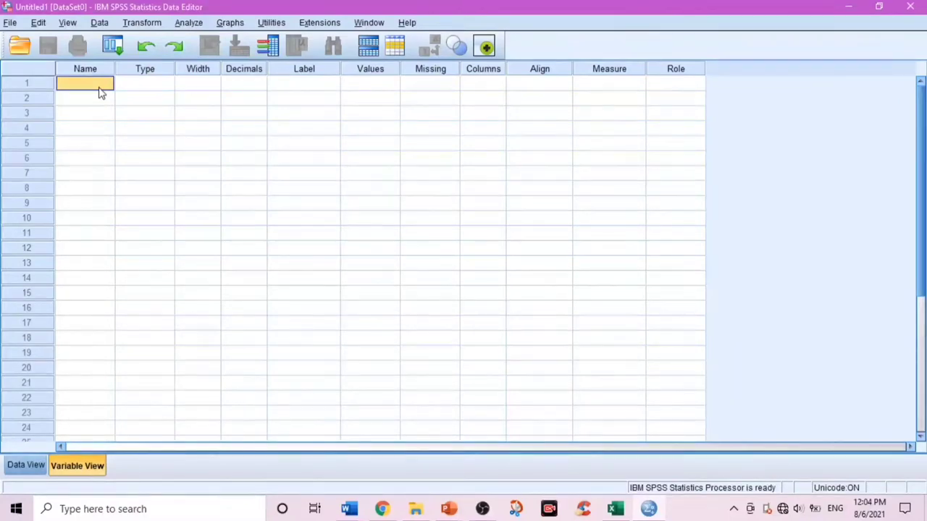
pyautogui.click(100, 87)
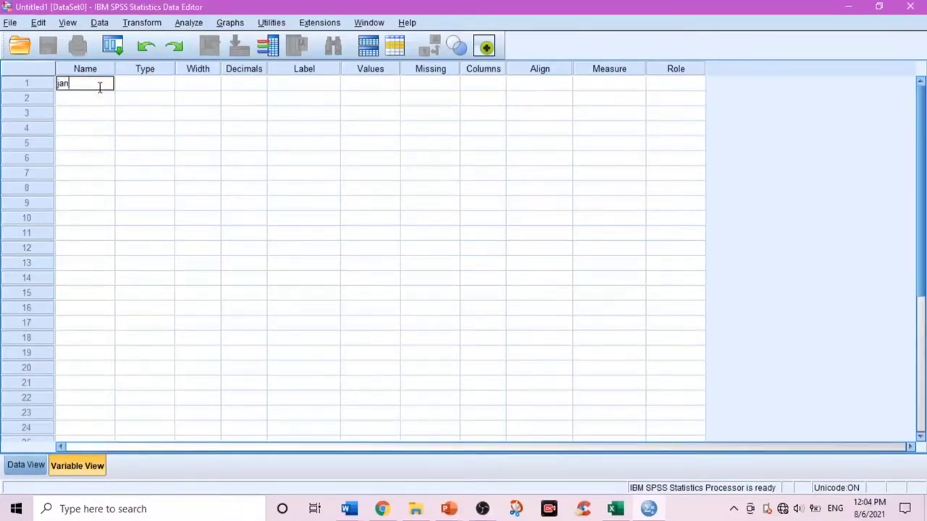
pyautogui.write('JANTINA')
# - Add the variables BANGSA, KSEKOLAH and JSEKOLAH in rows 2 to 4
pyautogui.click(99, 97)
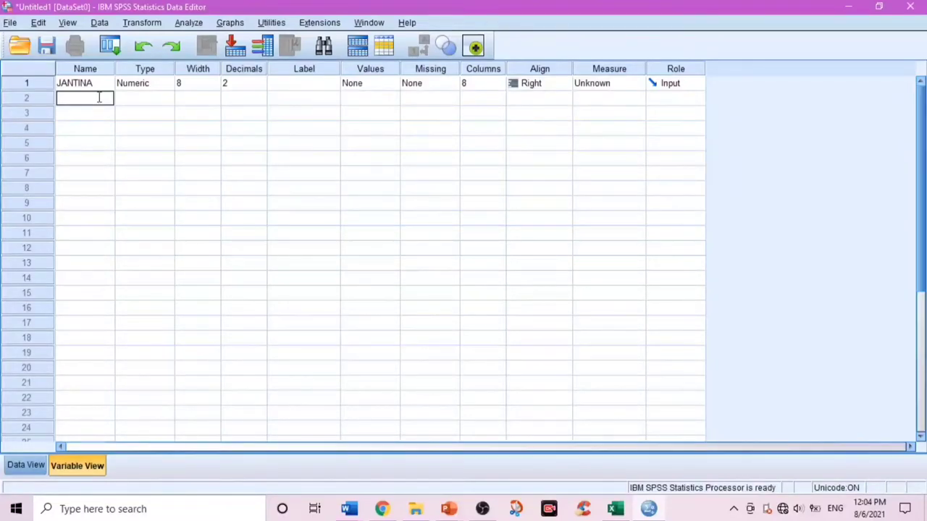
pyautogui.write('BANGSA')
pyautogui.click(95, 113)
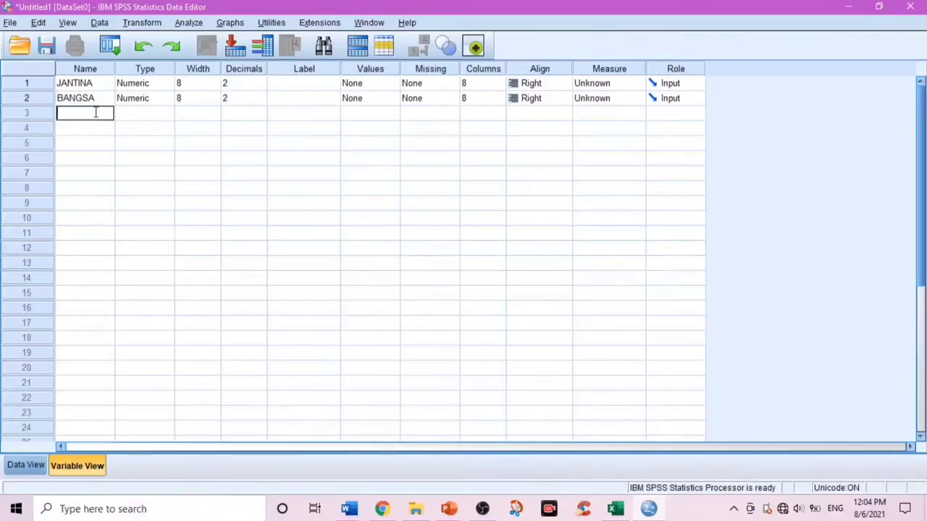
pyautogui.write('KSEKOLAH')
pyautogui.click(90, 133)
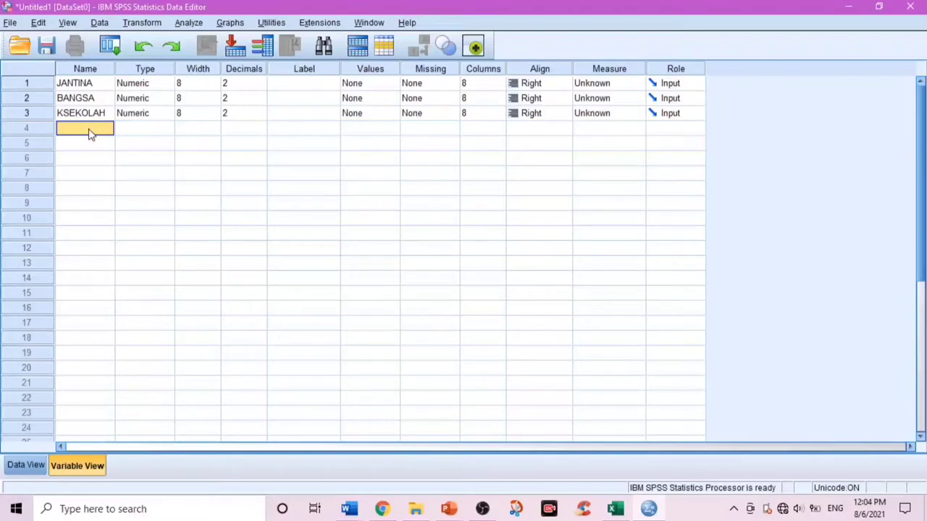
pyautogui.click(90, 133)
pyautogui.write('JSEKOLAH')
pyautogui.click(84, 149)
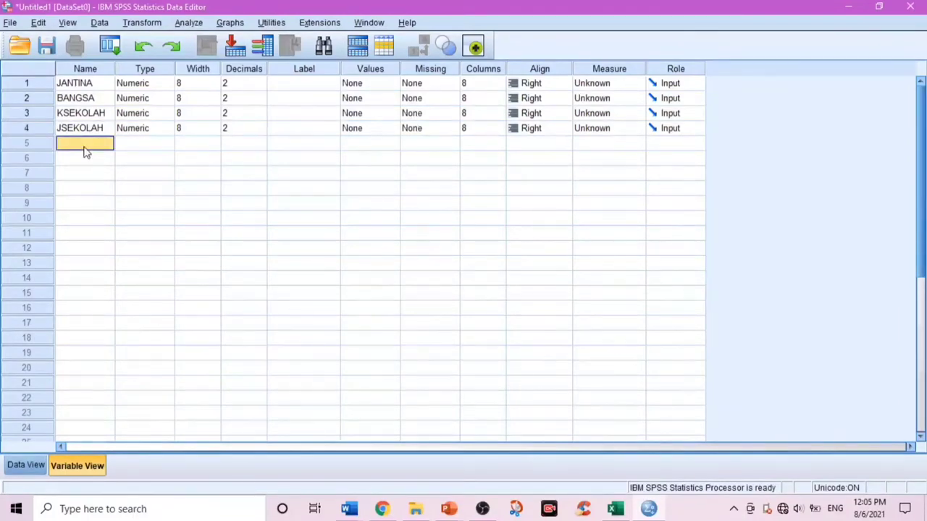
# - On slide 2 in PowerPoint, circle the Amalan Pembelajaran A–E and Minat/Motivasi lists in blue ink, with marks leading to their section labels
pyautogui.hotkey('alt', 'Tab')
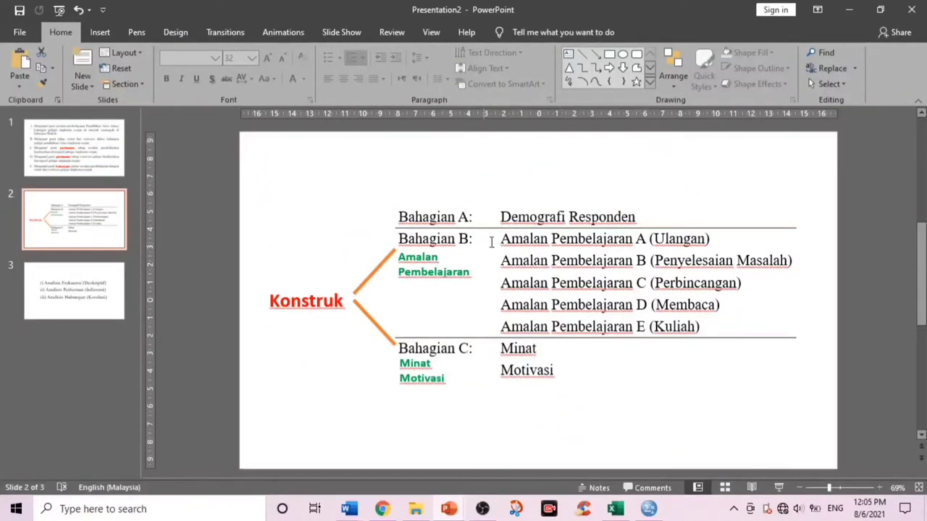
pyautogui.click(128, 33)
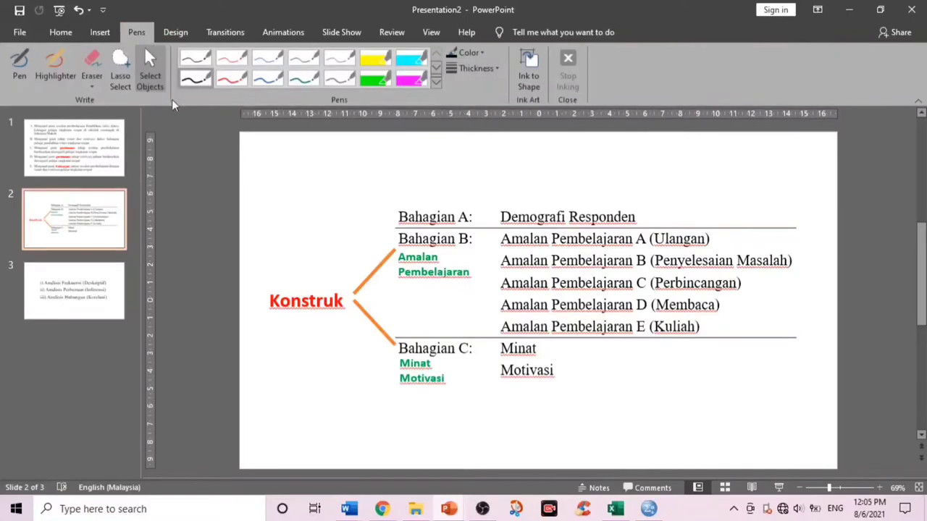
pyautogui.click(268, 77)
pyautogui.moveTo(487, 236)
pyautogui.mouseDown()
pyautogui.moveTo(487, 289)
pyautogui.moveTo(504, 338)
pyautogui.moveTo(650, 349)
pyautogui.moveTo(740, 327)
pyautogui.moveTo(774, 304)
pyautogui.moveTo(807, 242)
pyautogui.moveTo(765, 234)
pyautogui.moveTo(718, 244)
pyautogui.moveTo(615, 225)
pyautogui.moveTo(477, 249)
pyautogui.mouseUp()
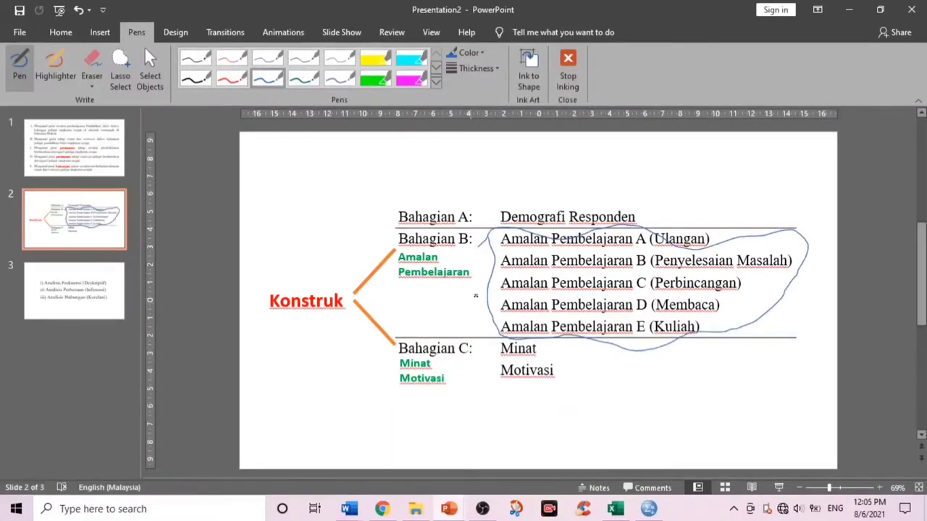
pyautogui.moveTo(489, 300)
pyautogui.mouseDown()
pyautogui.moveTo(450, 298)
pyautogui.moveTo(448, 310)
pyautogui.moveTo(464, 292)
pyautogui.mouseUp()
pyautogui.moveTo(501, 351)
pyautogui.mouseDown()
pyautogui.moveTo(490, 380)
pyautogui.moveTo(575, 369)
pyautogui.moveTo(536, 332)
pyautogui.mouseUp()
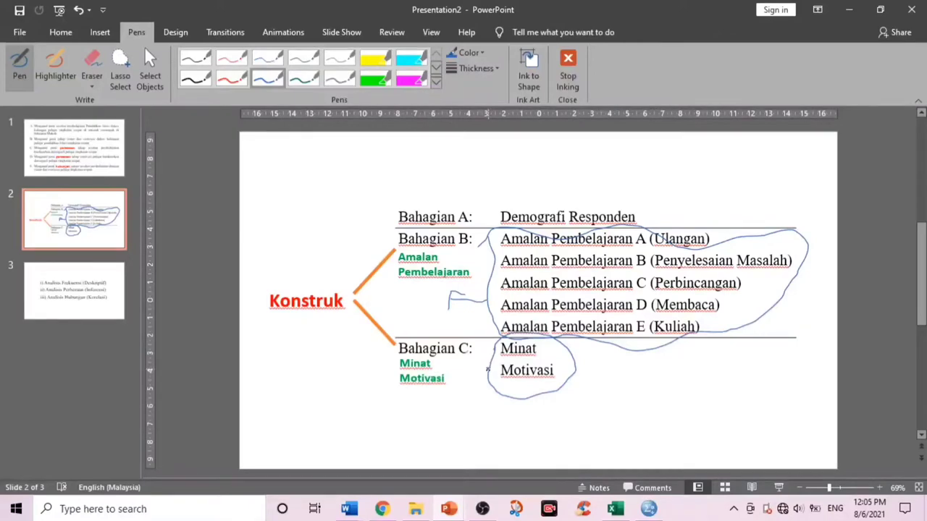
pyautogui.moveTo(487, 369); pyautogui.dragTo(463, 355)
pyautogui.click(568, 69)
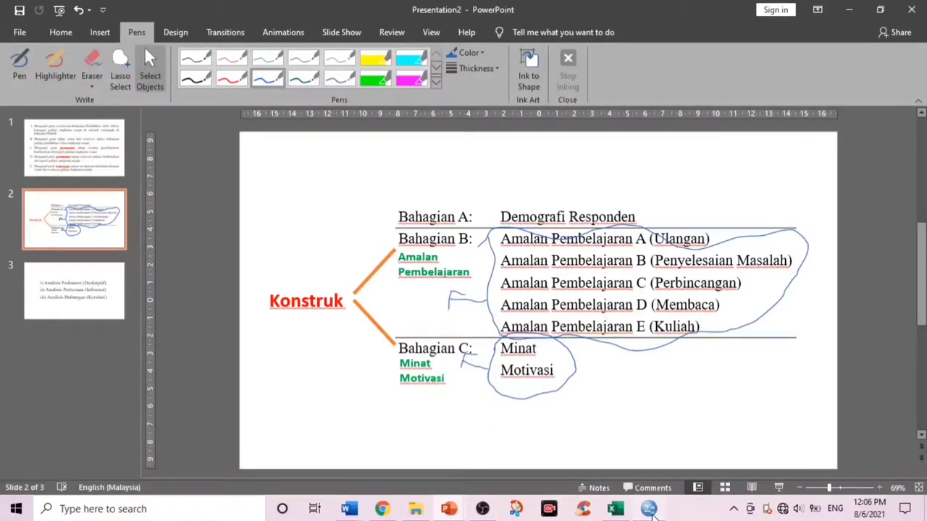
# - Switch back to SPSS and add the variables A1 to A5 in rows 5 to 9
pyautogui.click(648, 509)
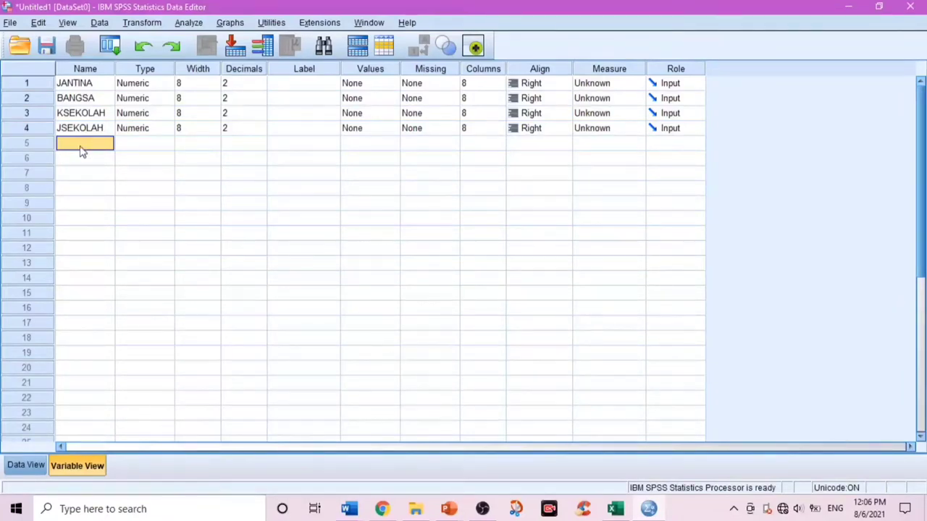
pyautogui.write('A')
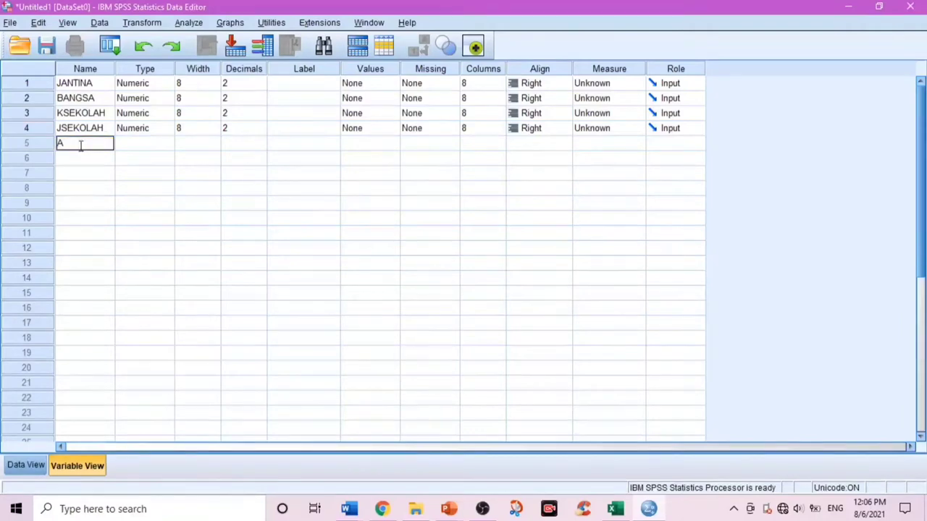
pyautogui.write('1')
pyautogui.press('Return')
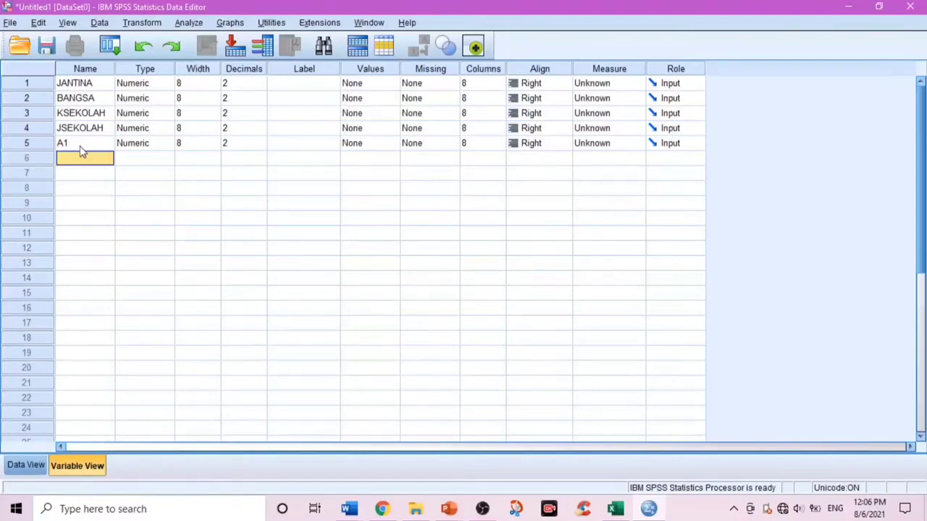
pyautogui.write('A')
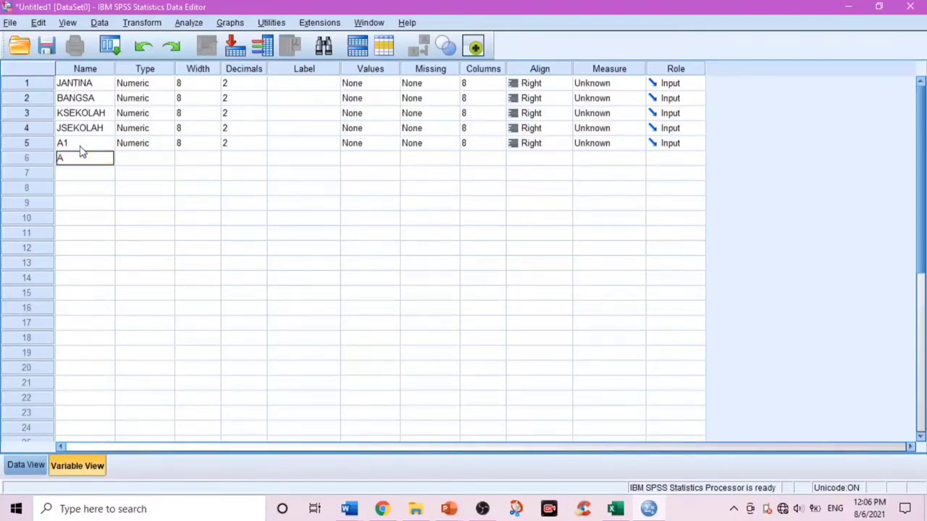
pyautogui.write('2')
pyautogui.press('Return')
pyautogui.write('A3')
pyautogui.press('Return')
pyautogui.write('A')
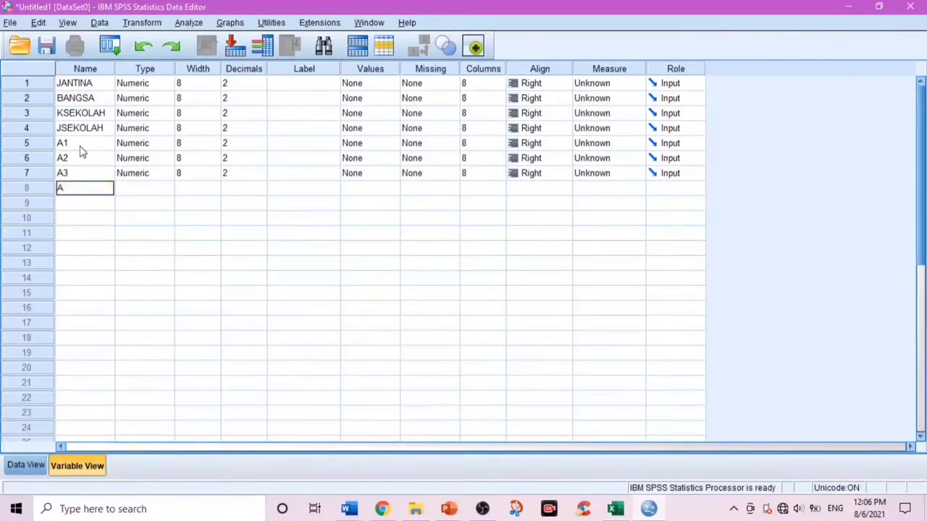
pyautogui.write('4')
pyautogui.press('Return')
pyautogui.write('A5')
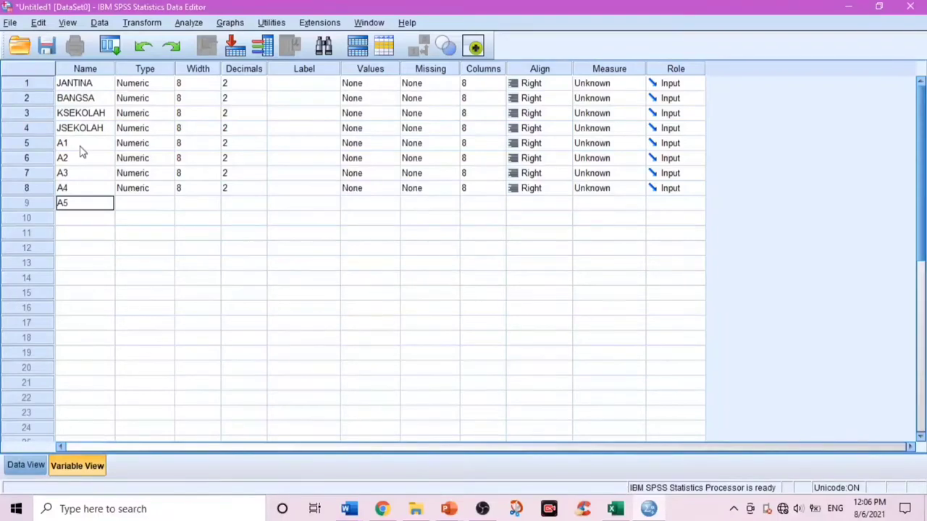
pyautogui.press('Return')
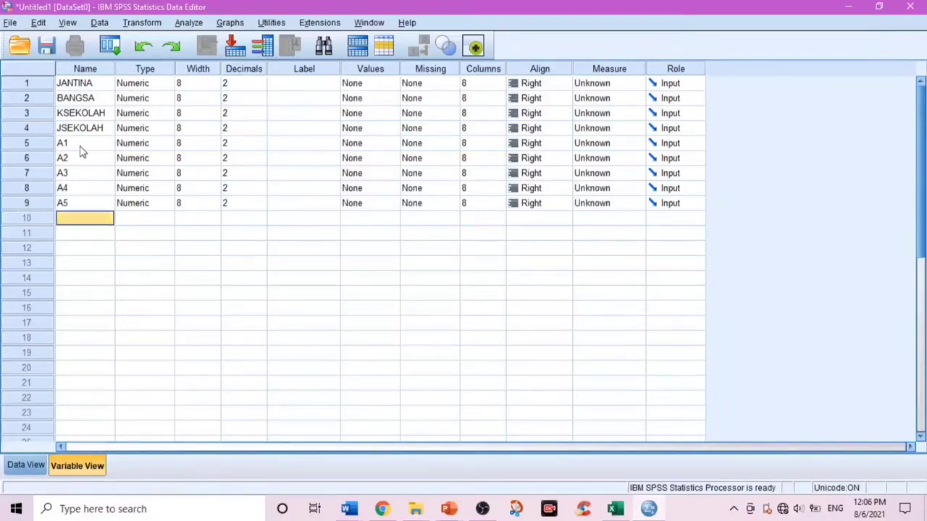
# - Add the variables B1–B5, C1–C6, D1–D5, E1–E5, F1–F6 and G1–G7 in the rows below A5
pyautogui.write('B1 B2 B3 B4 B5 B6 B7 B8')
pyautogui.press('Up')
pyautogui.press('Up')
pyautogui.press('Up')
pyautogui.write('C1 C2 C3 C4 C5 C6 D1 D2 D3 D4 D5 E1 E2 E3')
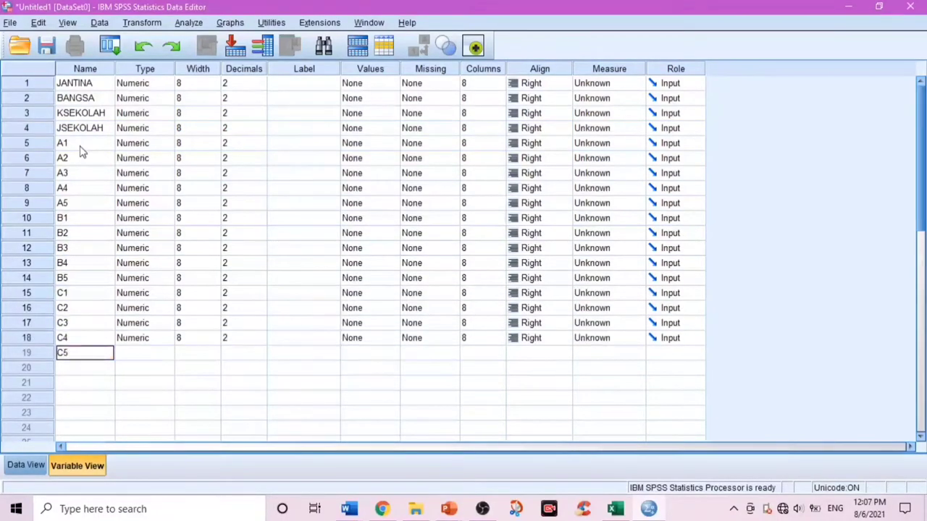
pyautogui.write(' E4 E5 F1 F2 F3 F4 F5 F6 G1 G2 G3 G4 G5 G6')
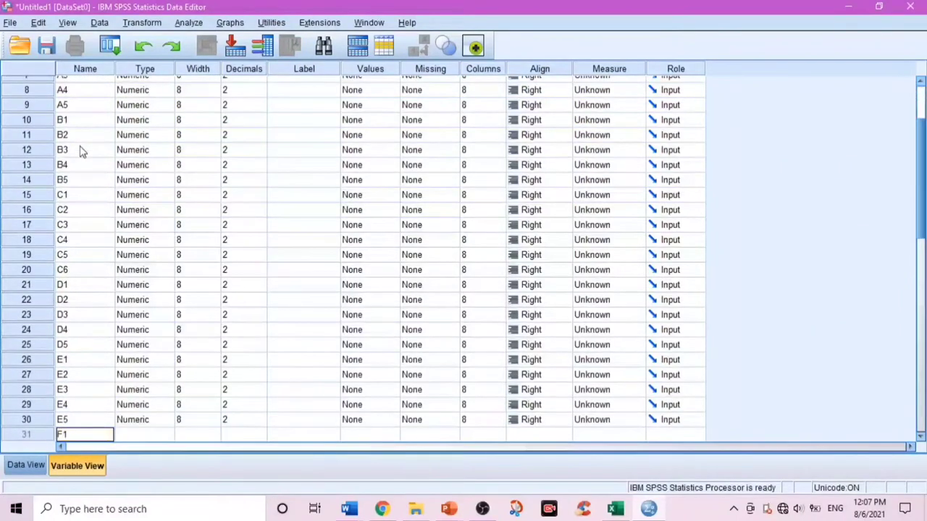
# - Correct the last variable names to F7 in row 37 and G1 to G7 in rows 38 to 44
pyautogui.click(76, 344)
pyautogui.write('F7 G1 G2 G3 G4 G5 G6')
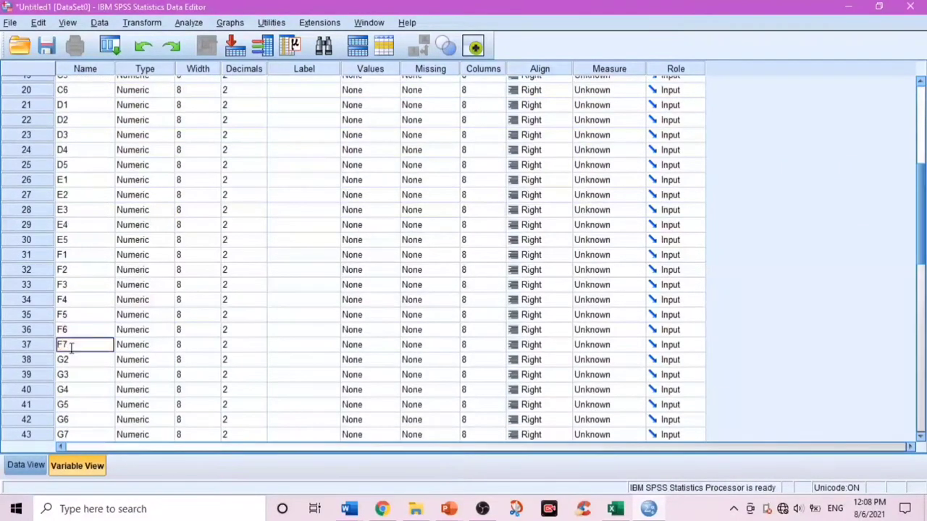
pyautogui.scroll(6, 83, 345)
pyautogui.scroll(1, 83, 345)
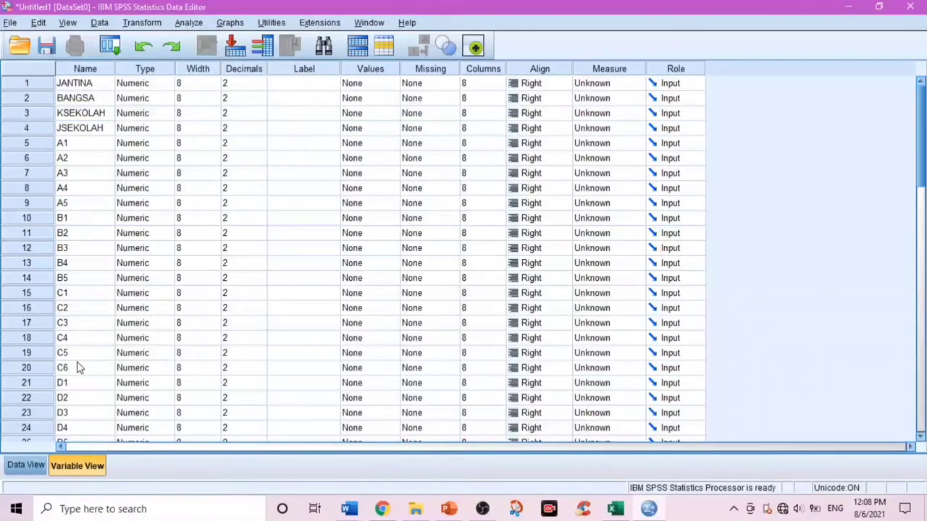
pyautogui.scroll(-2, 78, 366)
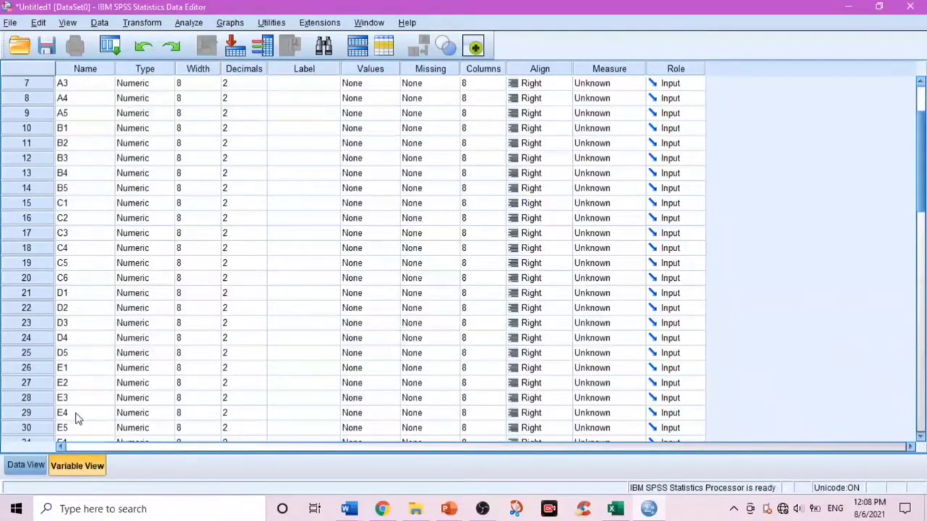
pyautogui.scroll(-2, 77, 414)
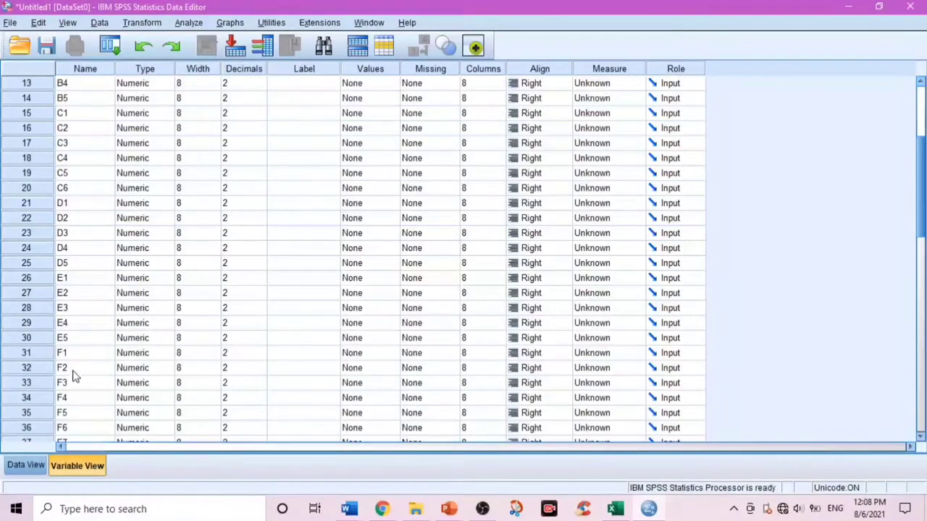
pyautogui.scroll(-2, 72, 419)
pyautogui.click(83, 413)
pyautogui.write('G7')
pyautogui.scroll(-1, 83, 414)
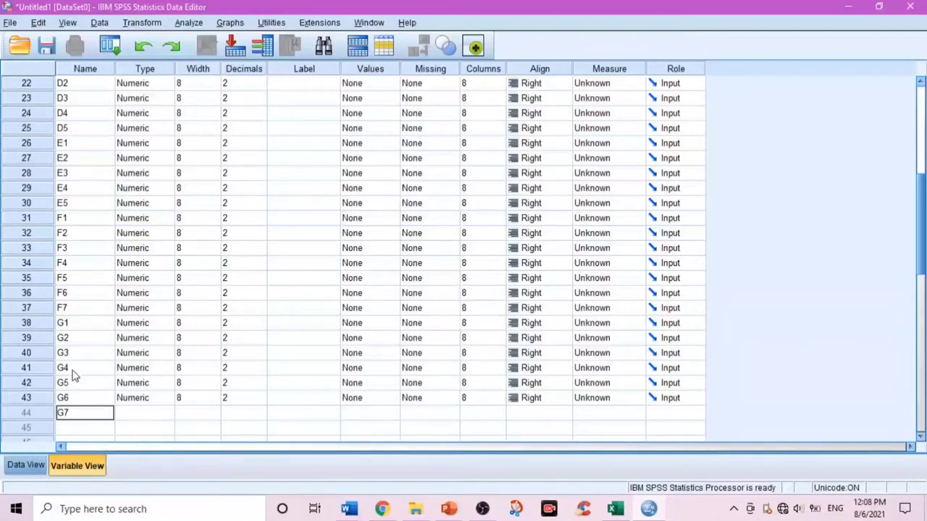
# - Add the value label 1 = LELAKI to the JANTINA variable in row 1
pyautogui.scroll(3, 85, 340)
pyautogui.scroll(4, 85, 340)
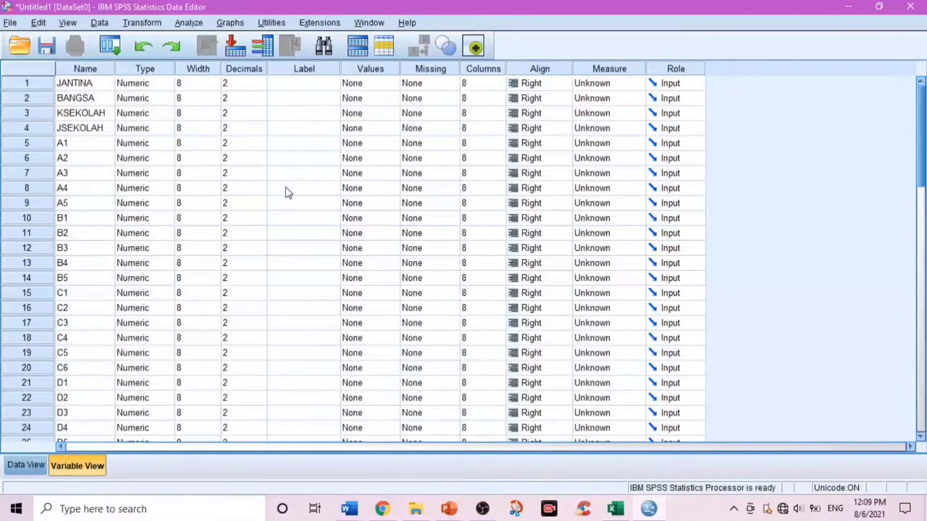
pyautogui.click(376, 87)
pyautogui.click(389, 84)
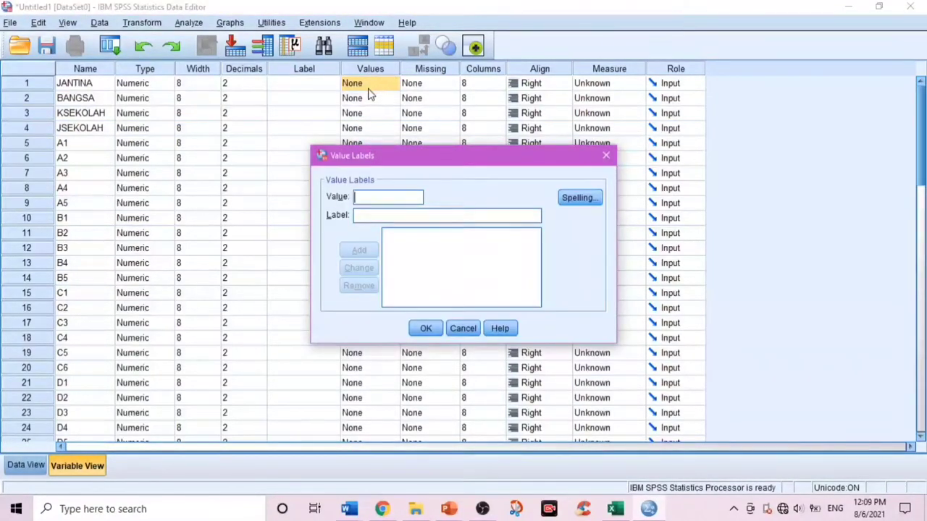
pyautogui.click(606, 155)
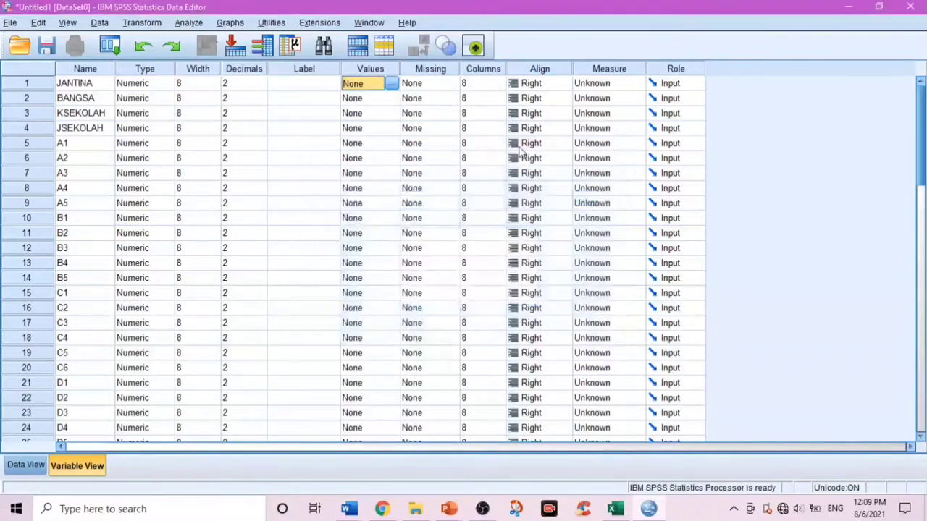
pyautogui.click(394, 86)
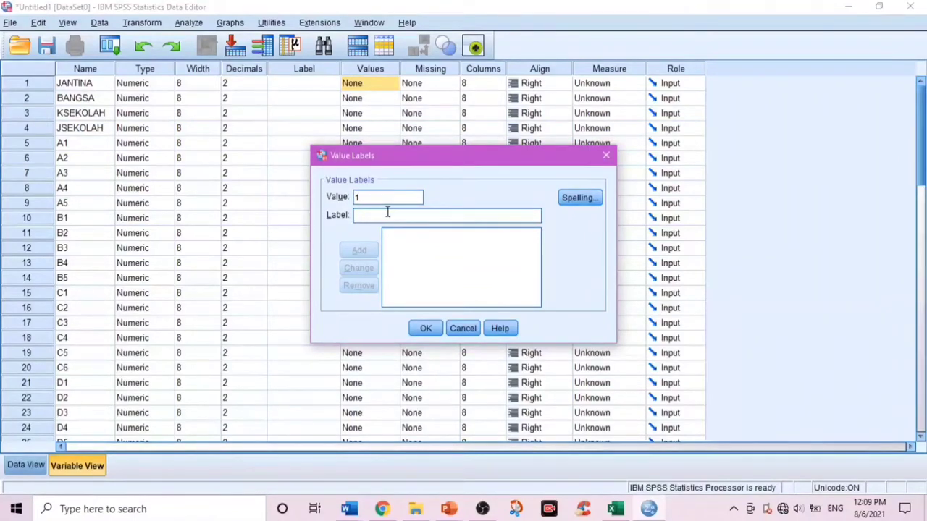
pyautogui.write('l')
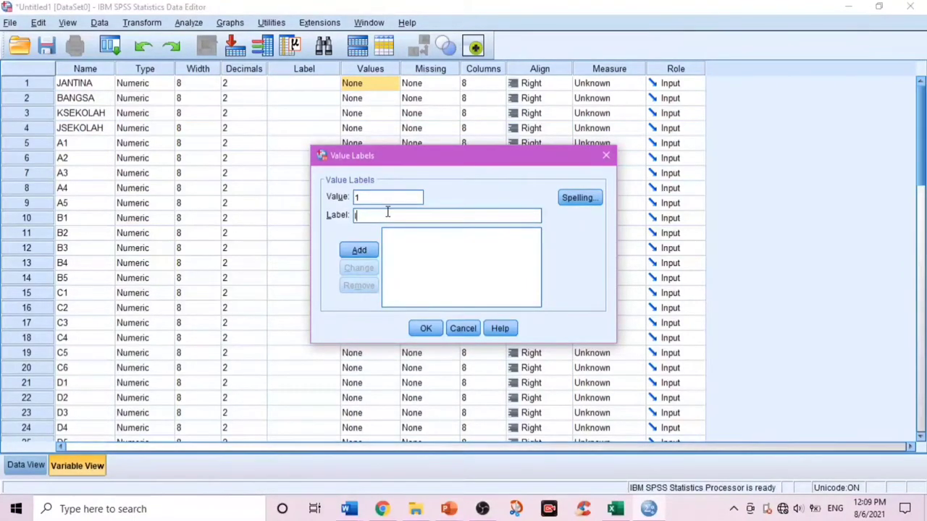
pyautogui.write('ELAKI')
pyautogui.click(372, 249)
# - Add the value label 2 = PEREMPUAN to JANTINA and apply its value labels
pyautogui.click(379, 199)
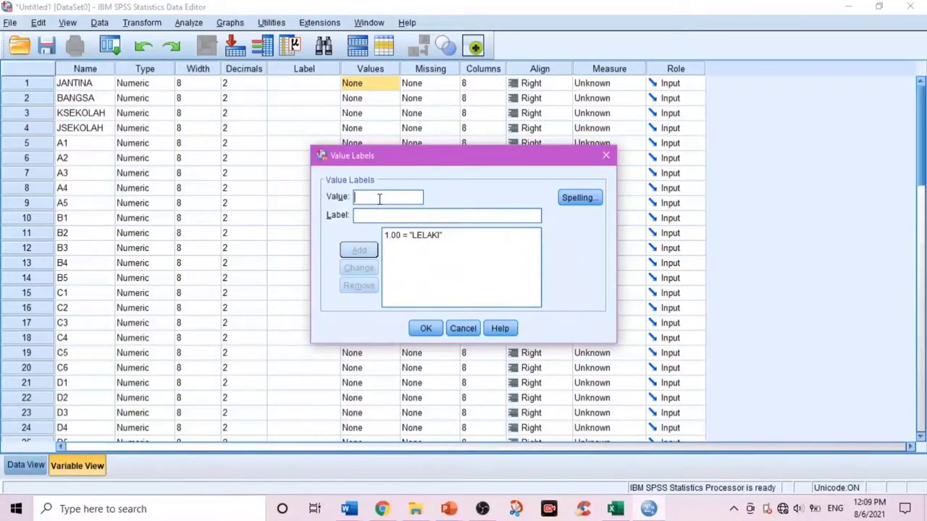
pyautogui.write('2')
pyautogui.write('PEREMPUAN')
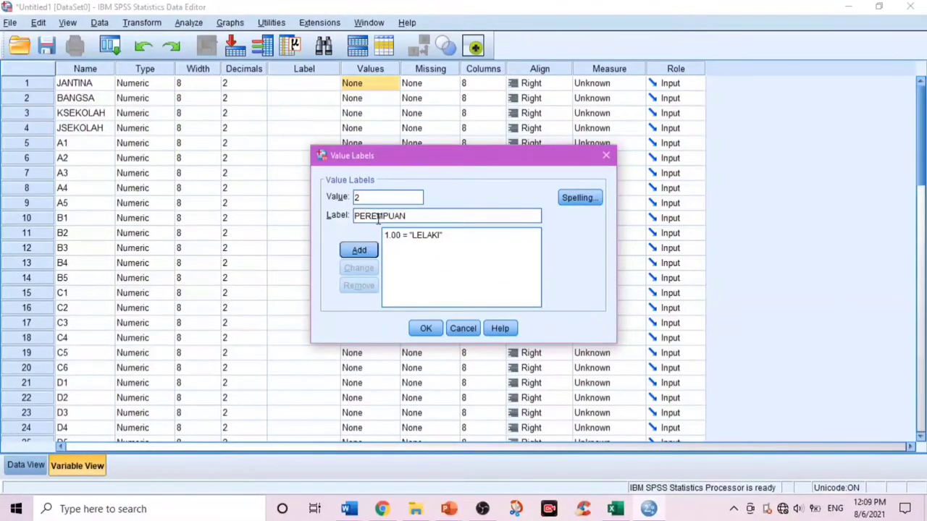
pyautogui.click(363, 250)
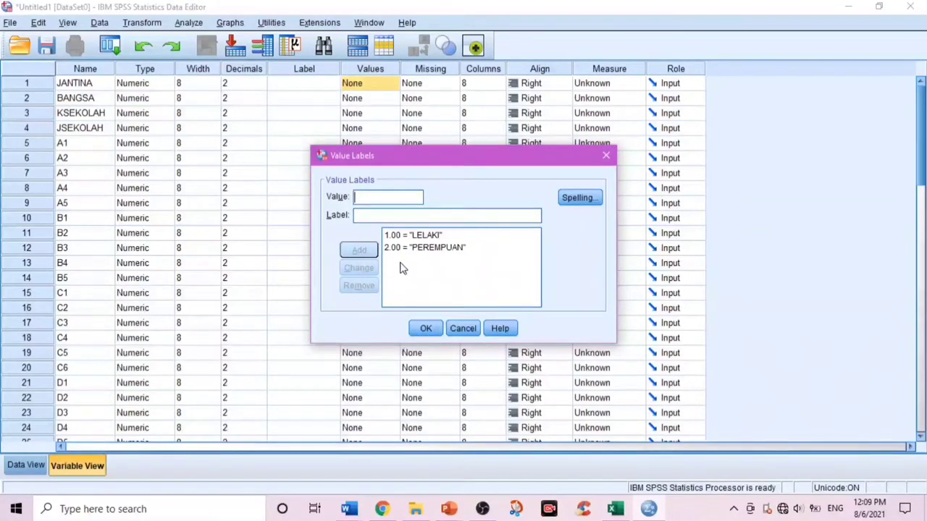
pyautogui.click(426, 329)
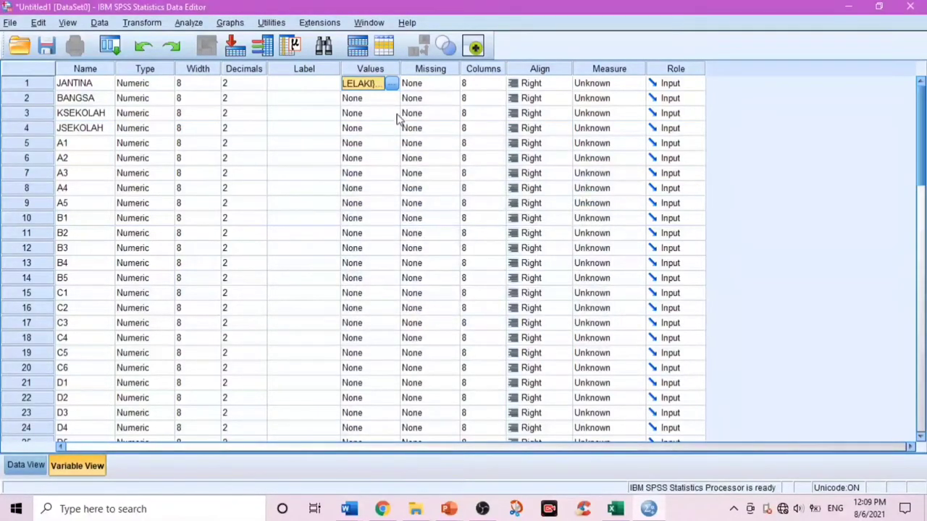
# - Add the value label 1 = MELAYU to the BANGSA variable in row 2
pyautogui.click(394, 100)
pyautogui.click(392, 99)
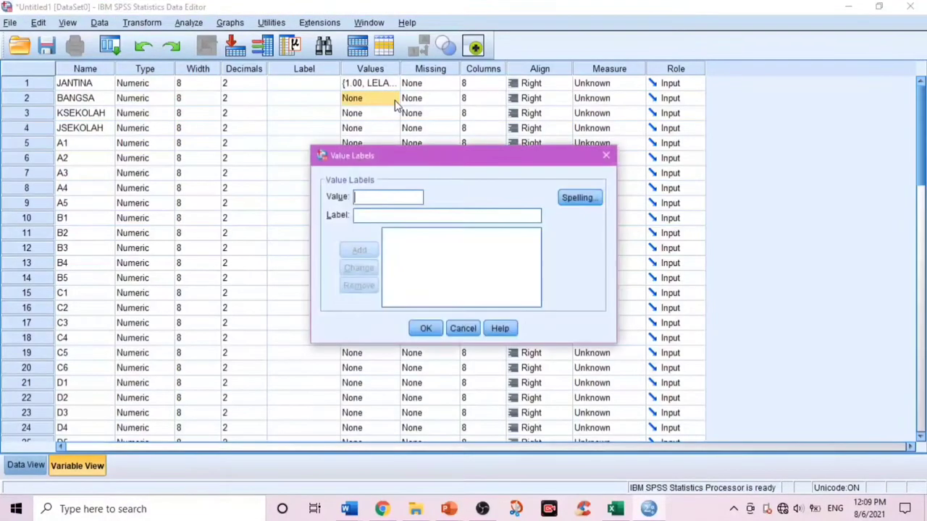
pyautogui.write('1')
pyautogui.click(384, 215)
pyautogui.write('MEL')
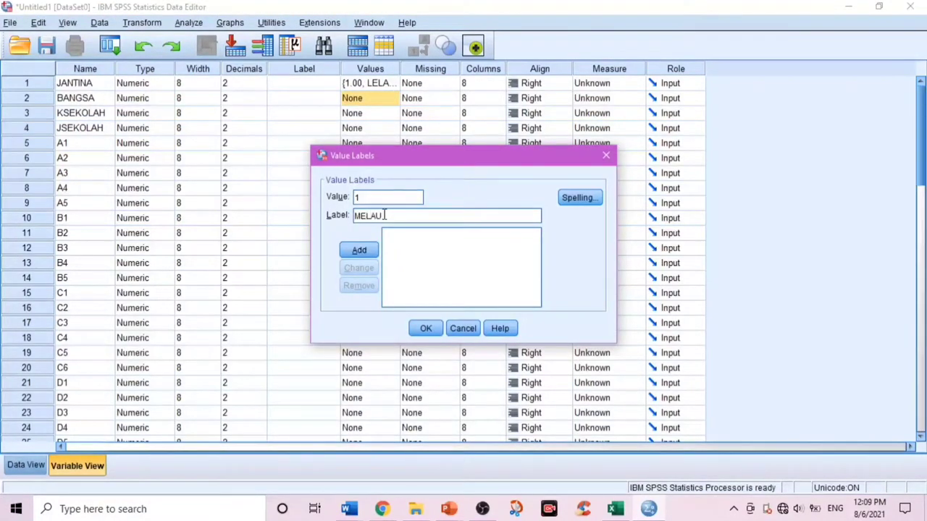
pyautogui.write('AYU')
pyautogui.click(359, 250)
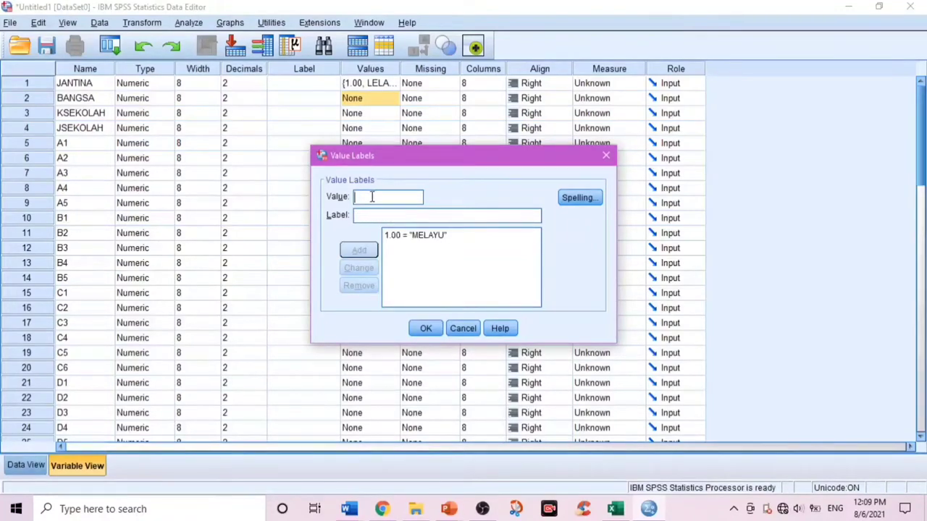
# - Add the value labels 2 = MELANAU and 3 = IBAN to BANGSA
pyautogui.click(374, 214)
pyautogui.write('MELANAU')
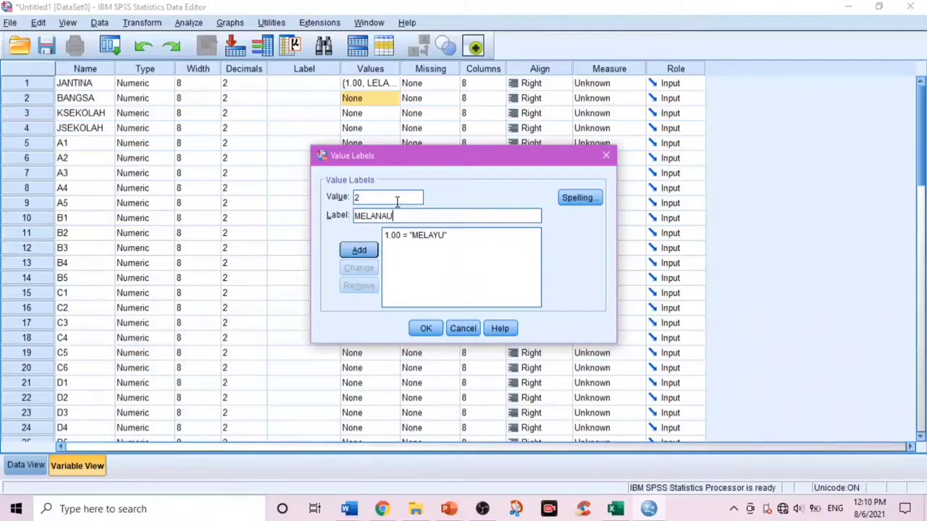
pyautogui.click(368, 251)
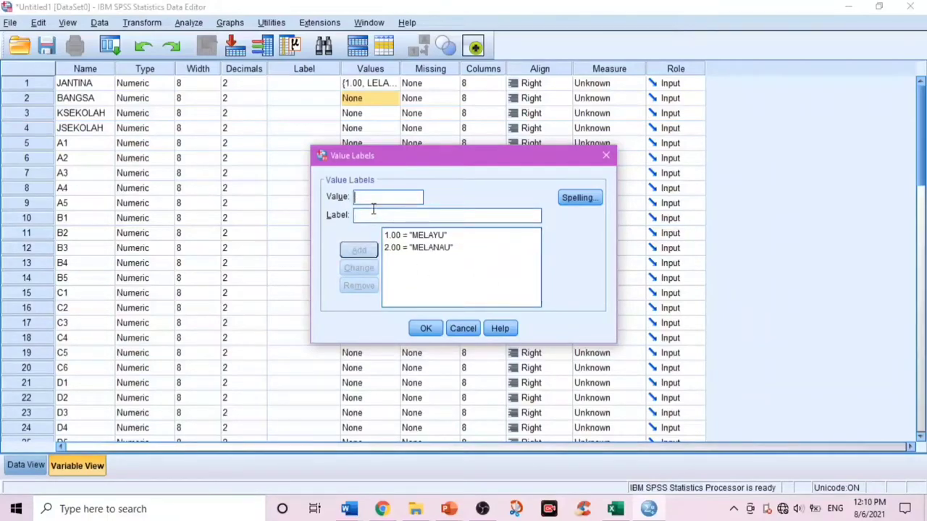
pyautogui.write('3')
pyautogui.write('I')
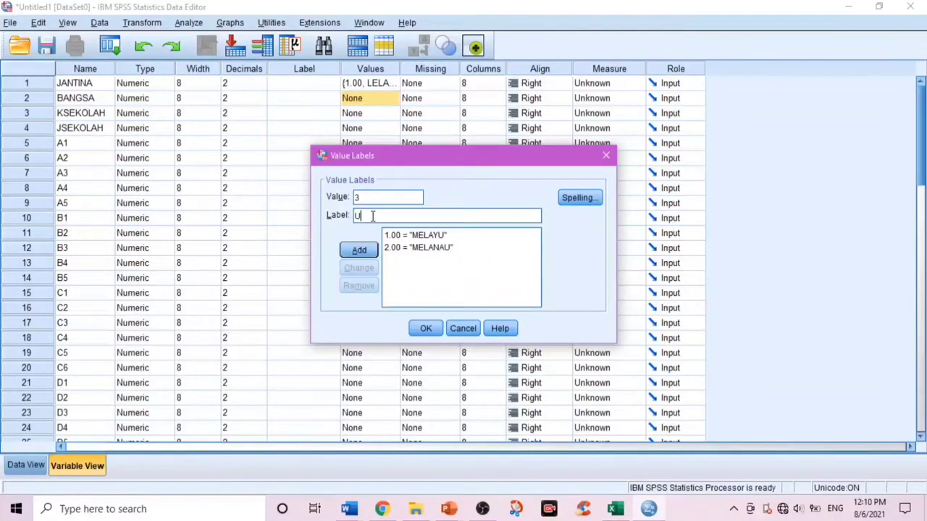
pyautogui.press('BackSpace')
pyautogui.write('IBAN')
pyautogui.click(357, 250)
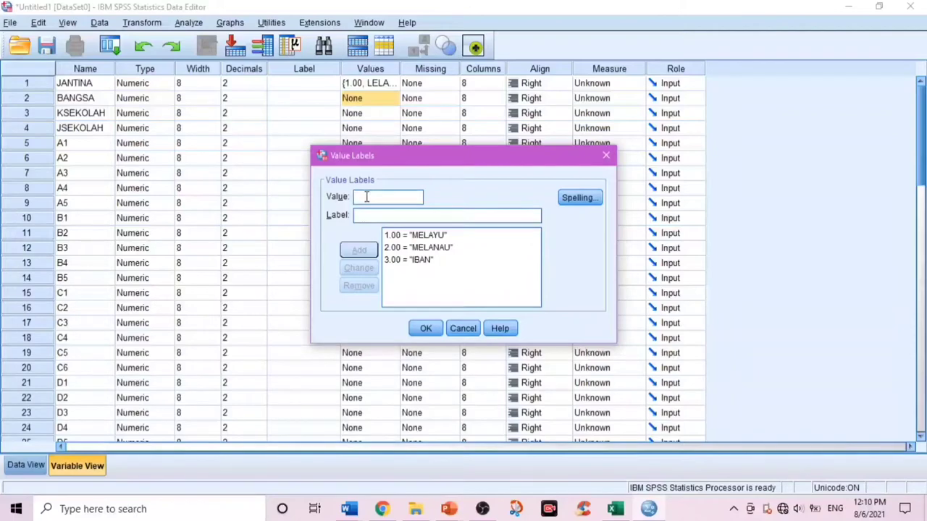
# - Add the value labels 4 = CINA and 5 = INDIA to BANGSA
pyautogui.write('4')
pyautogui.click(362, 218)
pyautogui.write('CINA')
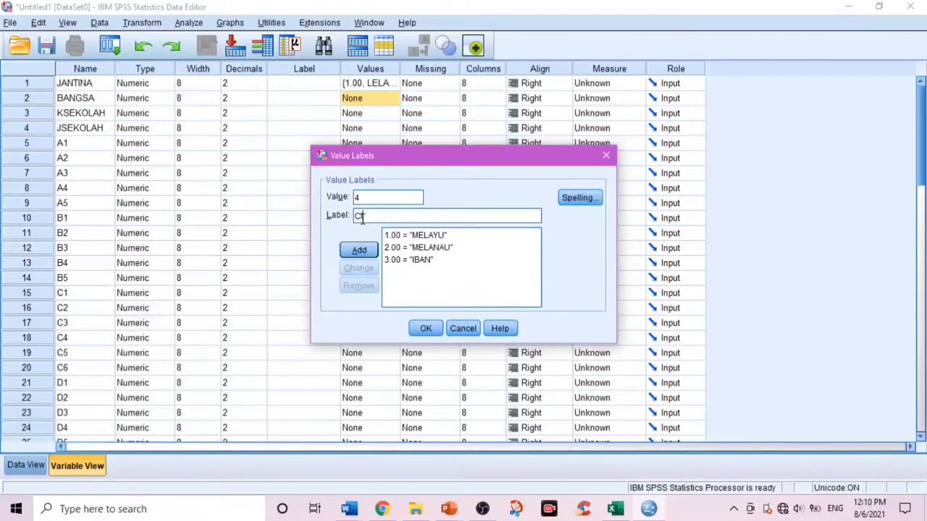
pyautogui.click(358, 248)
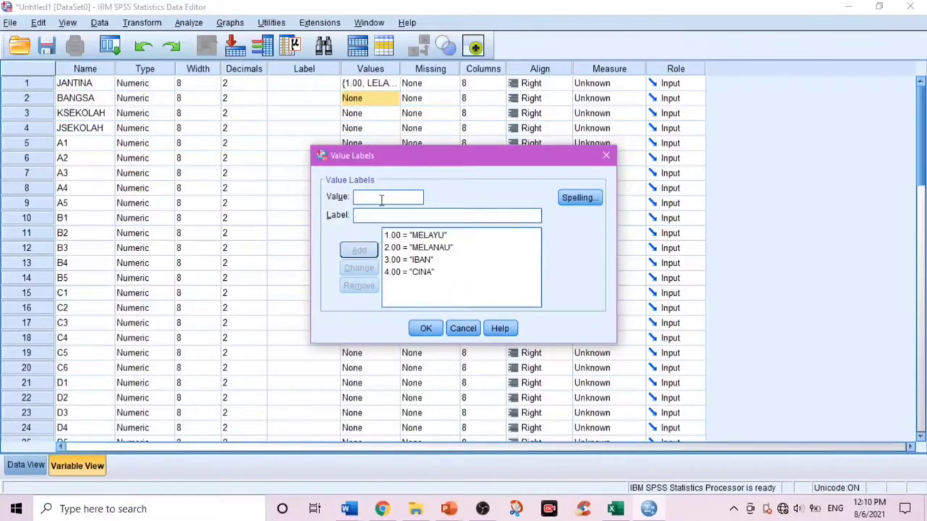
pyautogui.write('5')
pyautogui.click(381, 215)
pyautogui.write('INDIA')
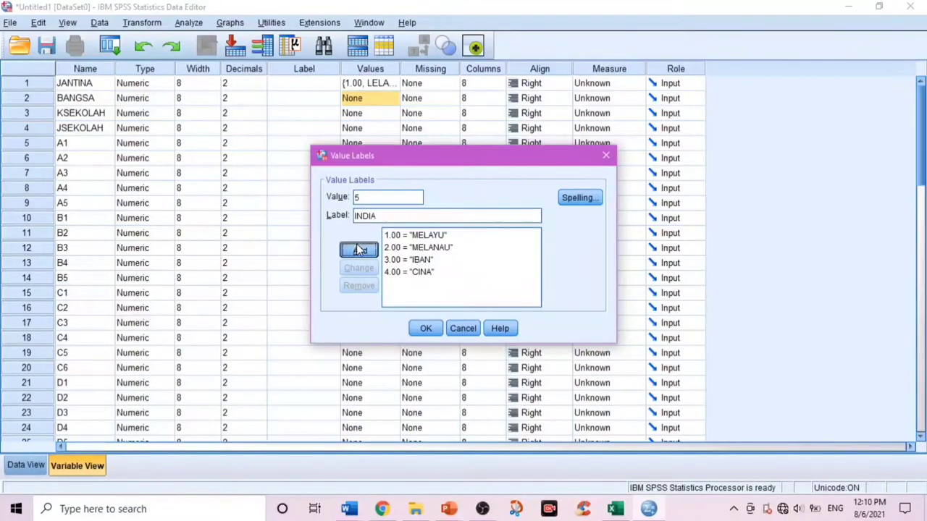
pyautogui.click(359, 250)
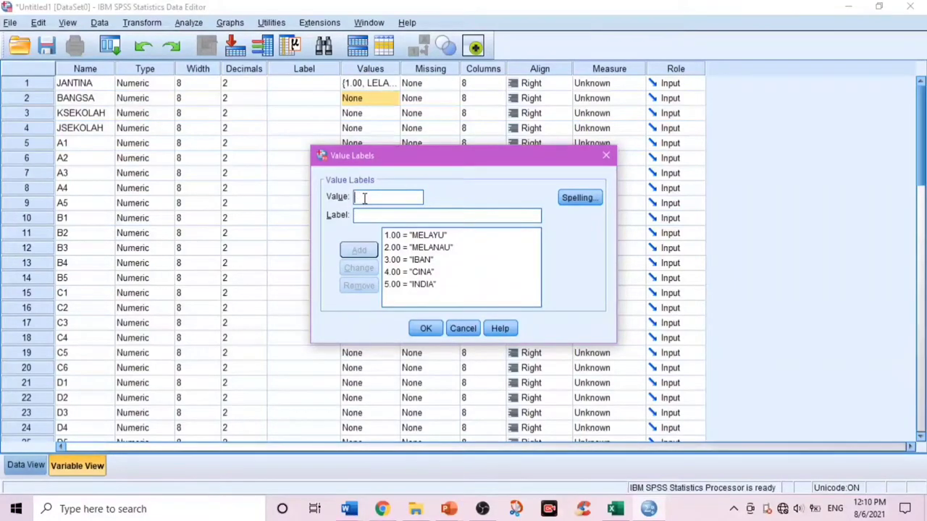
# - Add the value label 6 = LAIN-LAIN to BANGSA and apply its value labels
pyautogui.write('6')
pyautogui.click(365, 215)
pyautogui.write('LA')
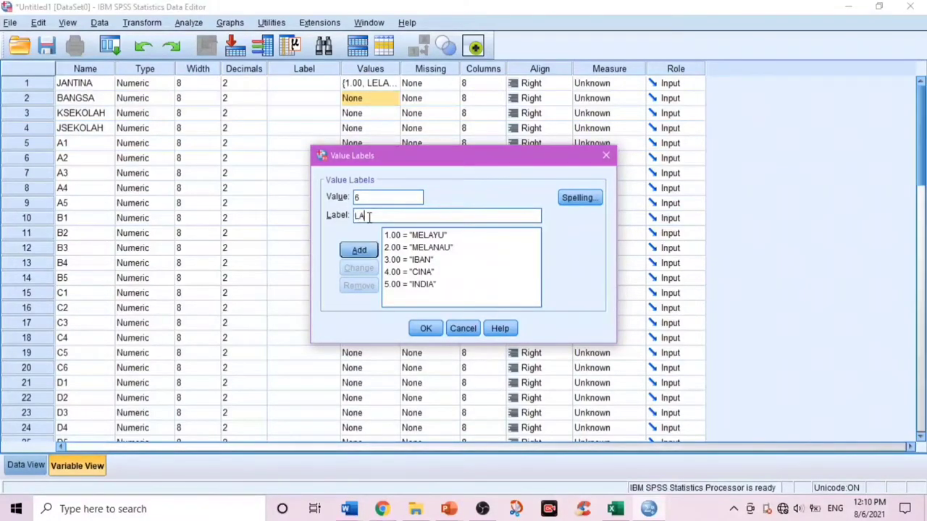
pyautogui.write('IN-LAIN')
pyautogui.click(426, 328)
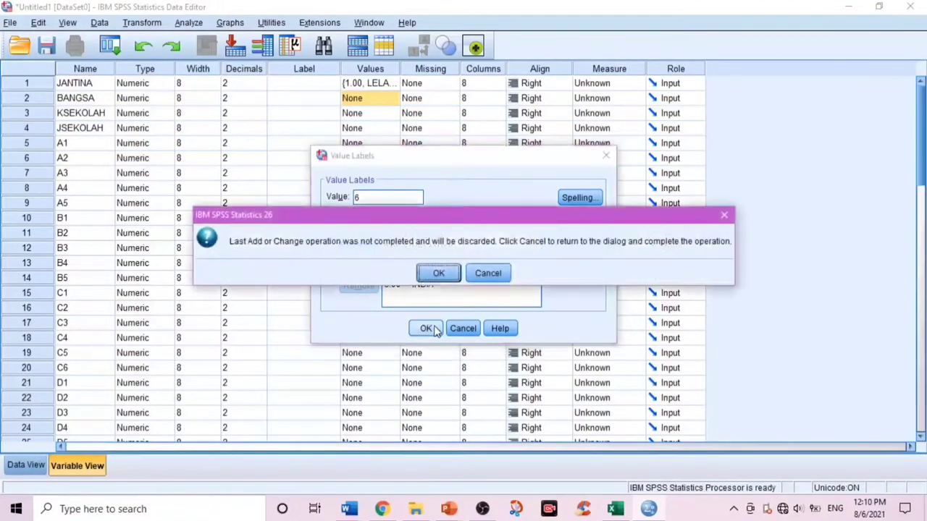
pyautogui.click(724, 214)
pyautogui.click(373, 251)
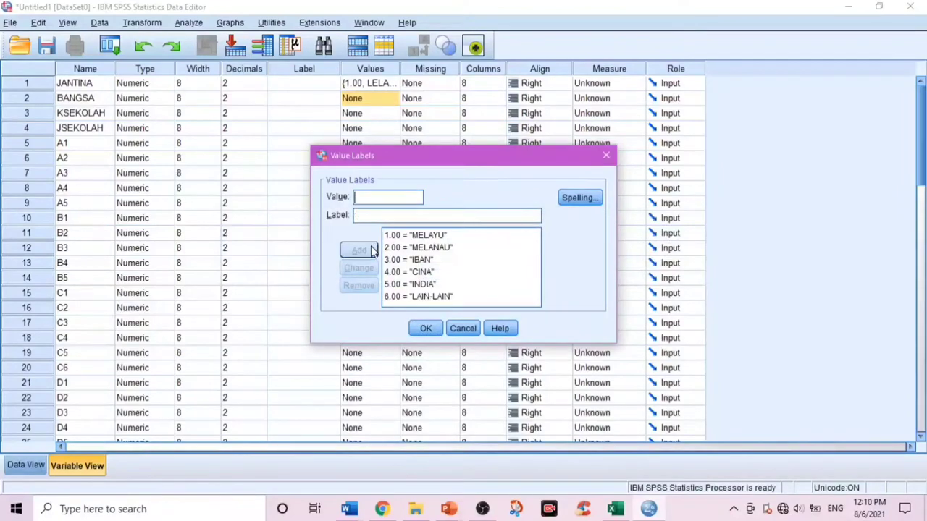
pyautogui.click(426, 328)
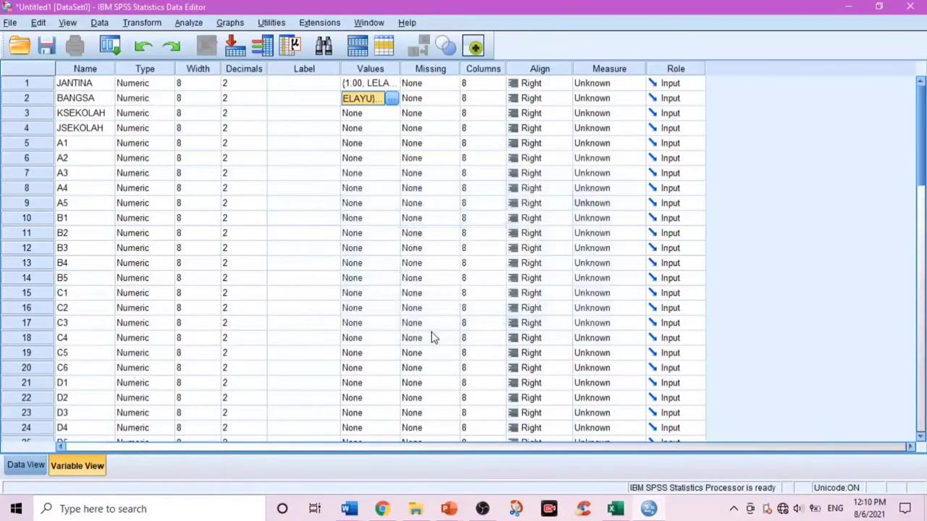
# - Add the value label 1 = SEKOLAH MENENGAH BIASA to the KSEKOLAH variable in row 3
pyautogui.click(393, 114)
pyautogui.click(392, 114)
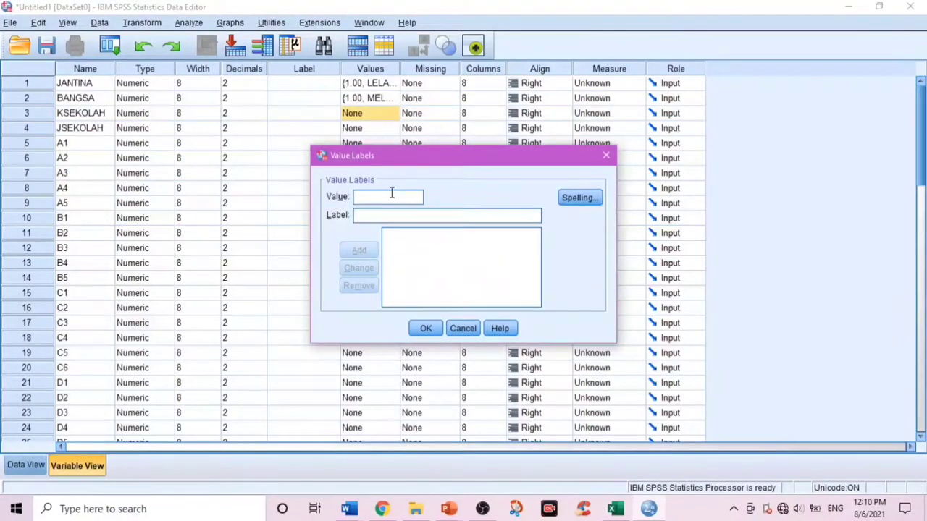
pyautogui.write('1')
pyautogui.click(399, 214)
pyautogui.write('SEKOLAH')
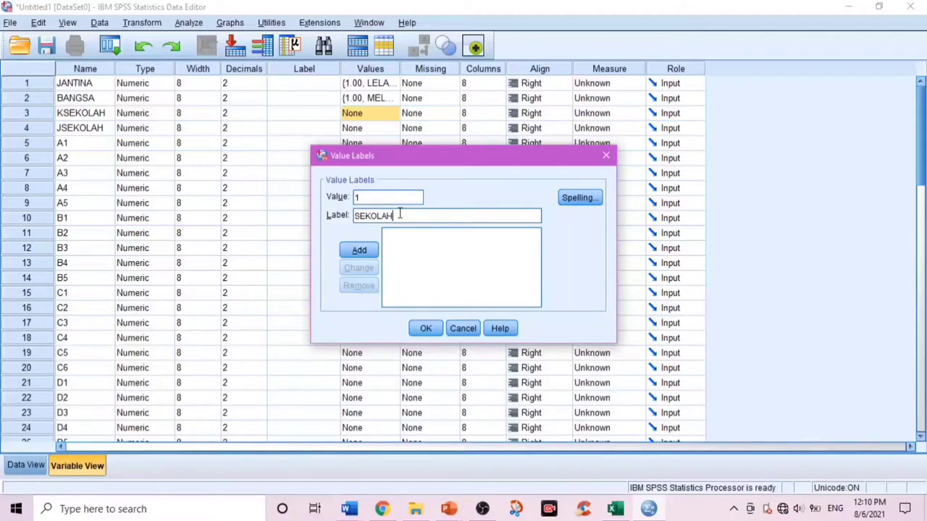
pyautogui.write(' MENENGAH BIASA')
pyautogui.click(367, 254)
# - Add the value label 2 = SEKOLAH MENENGAH AGAMA to KSEKOLAH and apply its value labels
pyautogui.write('2')
pyautogui.click(388, 216)
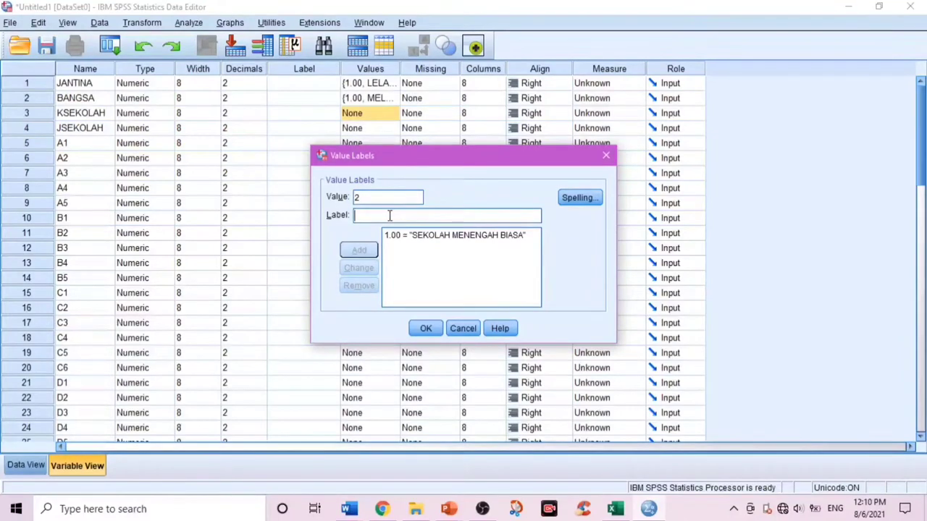
pyautogui.write('SEKOLAH MENEN')
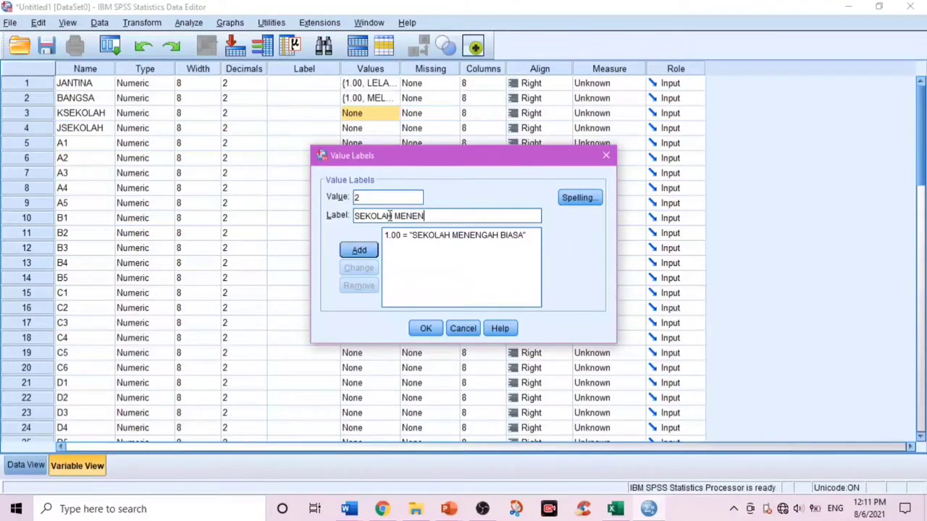
pyautogui.write('GAH AGAMA')
pyautogui.click(363, 254)
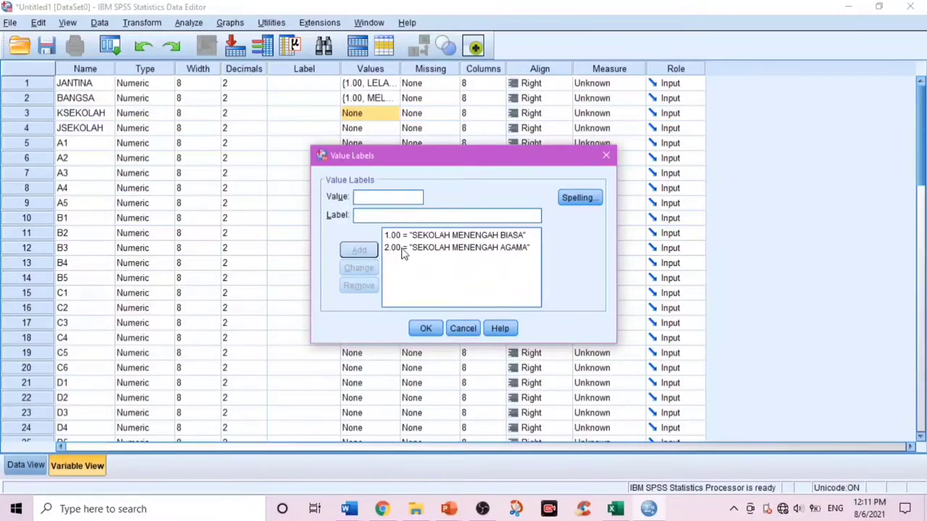
pyautogui.click(426, 328)
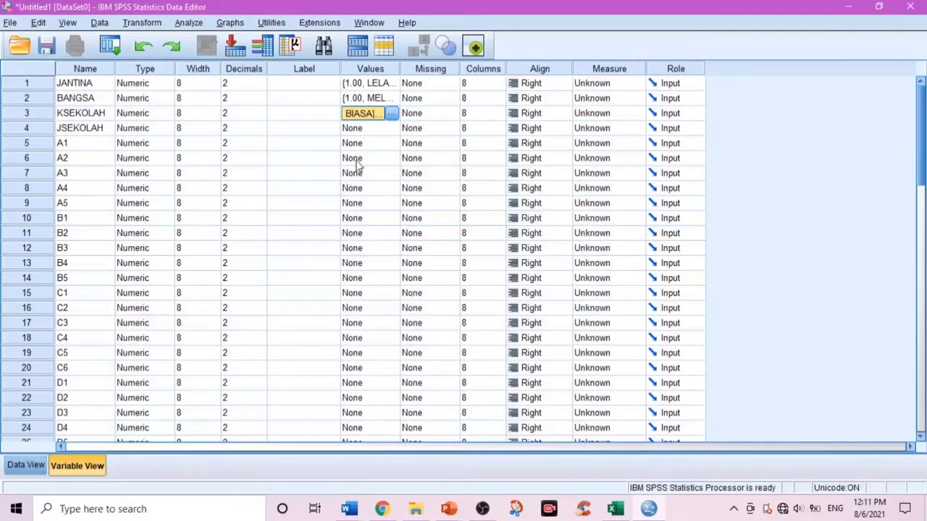
# - Add the value labels 1 = BANDAR and 2 = LUAR BANDAR to the JSEKOLAH variable in row 4
pyautogui.click(389, 129)
pyautogui.click(392, 128)
pyautogui.write('1')
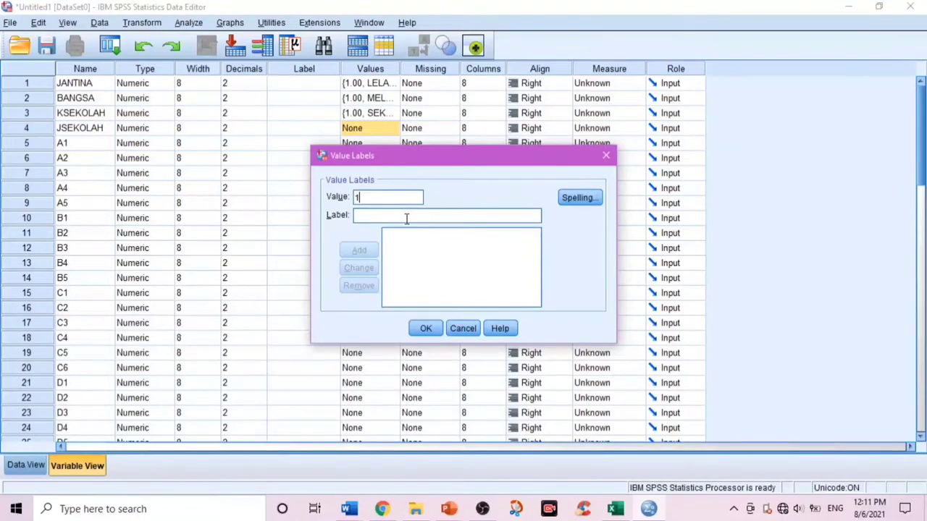
pyautogui.click(408, 218)
pyautogui.write('BANDAR')
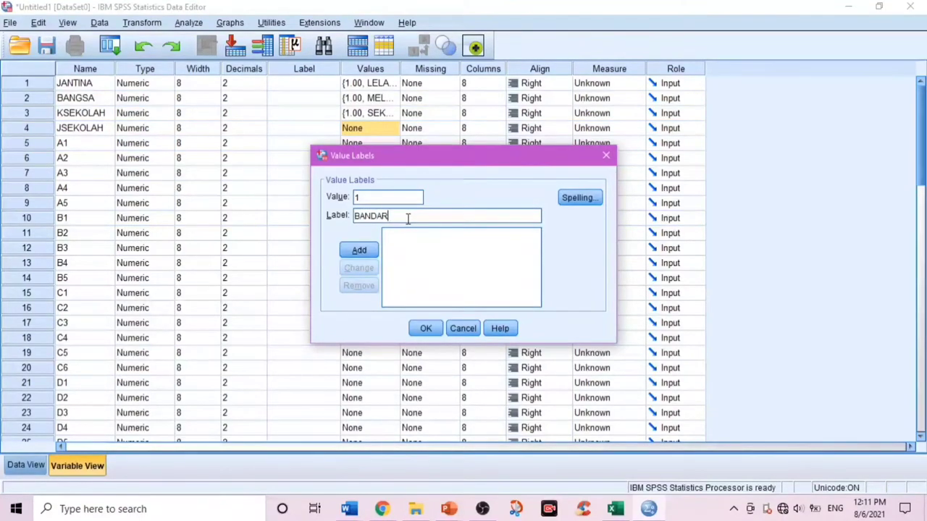
pyautogui.click(366, 251)
pyautogui.write('2')
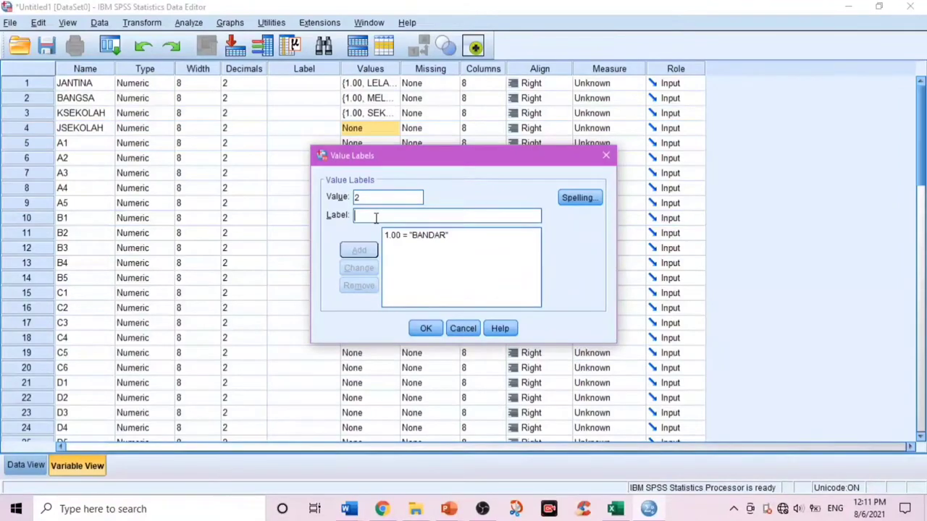
pyautogui.write('.00 = "LUAR BANDAR')
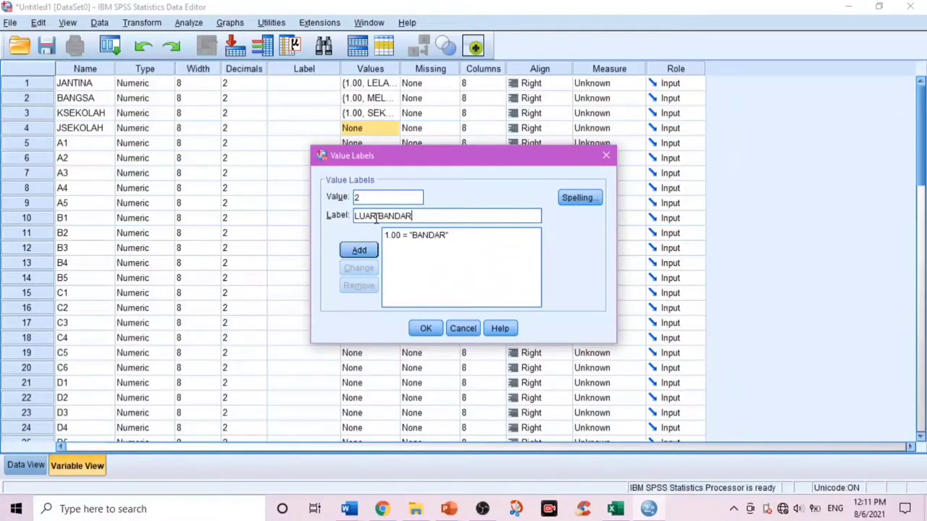
pyautogui.click(362, 250)
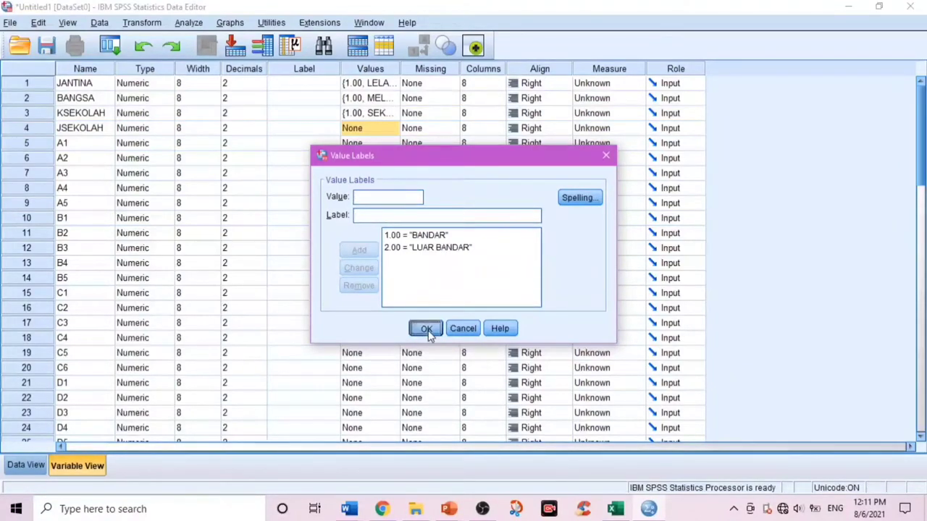
# - Apply JSEKOLAH's value labels and add the value label 1 = STS to the A1 variable in row 5
pyautogui.click(424, 328)
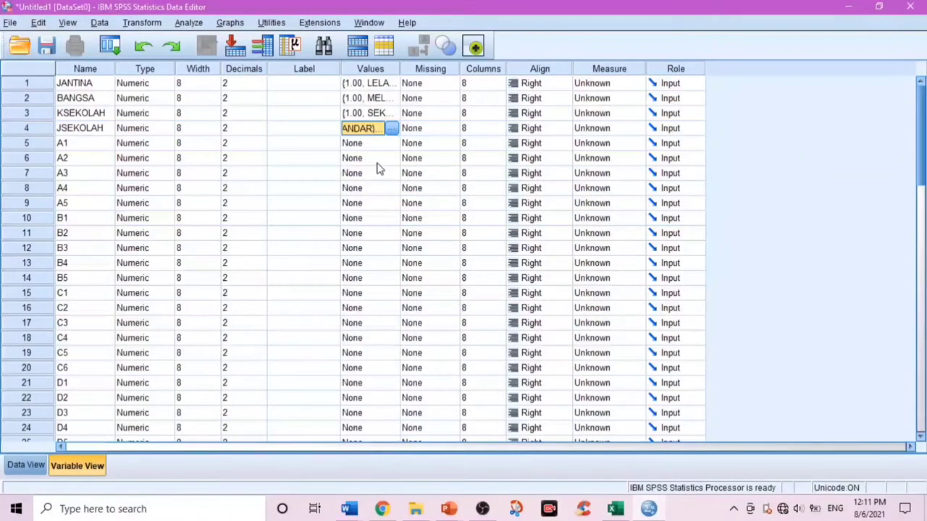
pyautogui.scroll(-6, 296, 287)
pyautogui.scroll(6, 296, 287)
pyautogui.click(377, 143)
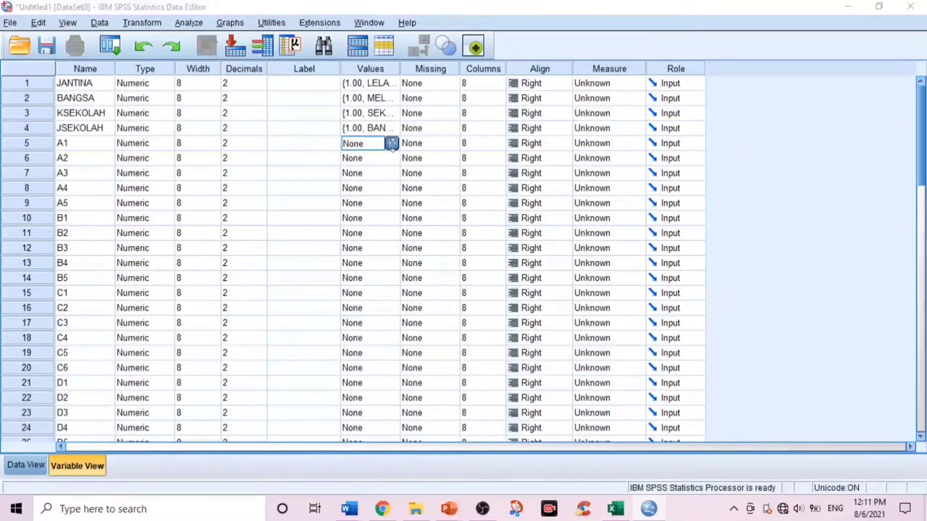
pyautogui.click(391, 143)
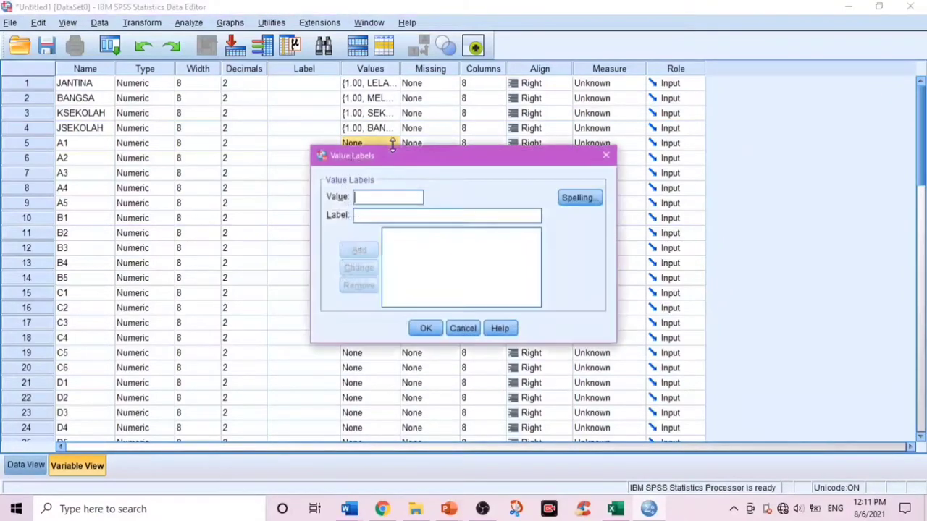
pyautogui.write('1')
pyautogui.click(399, 215)
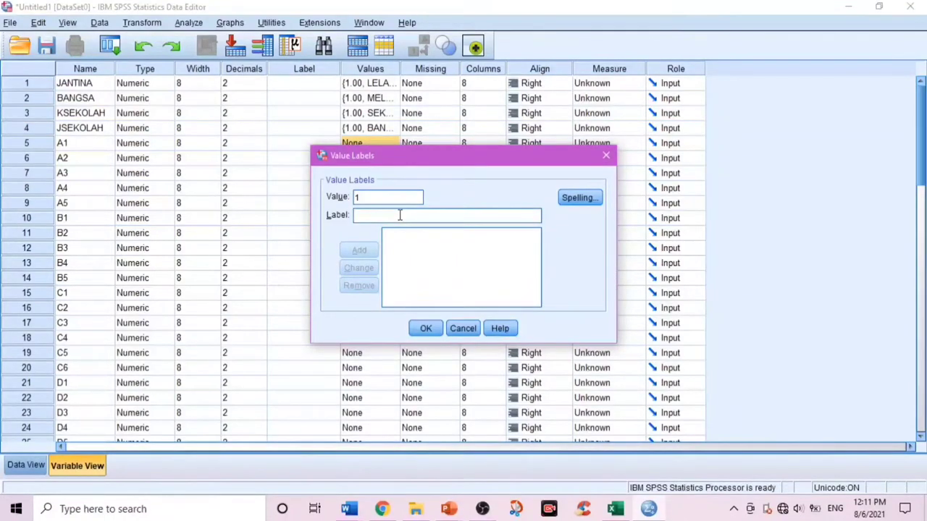
pyautogui.write('STS')
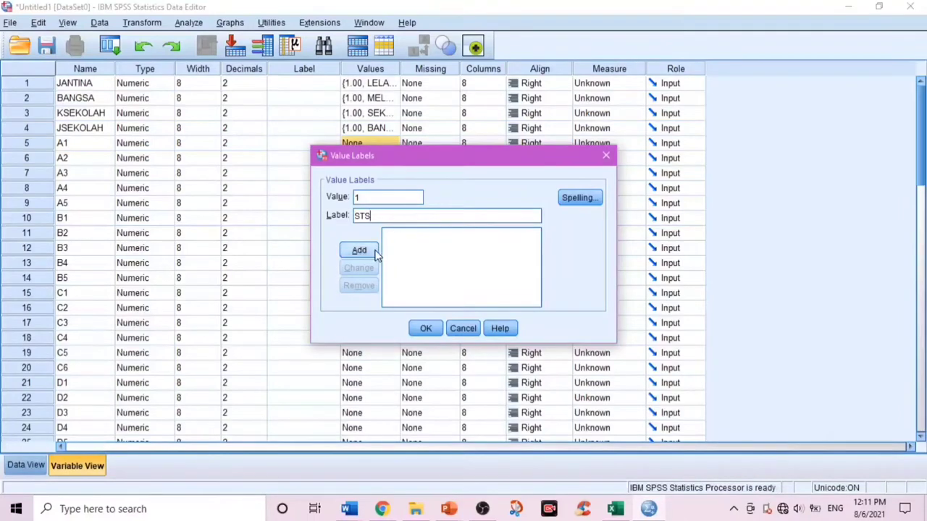
pyautogui.click(373, 251)
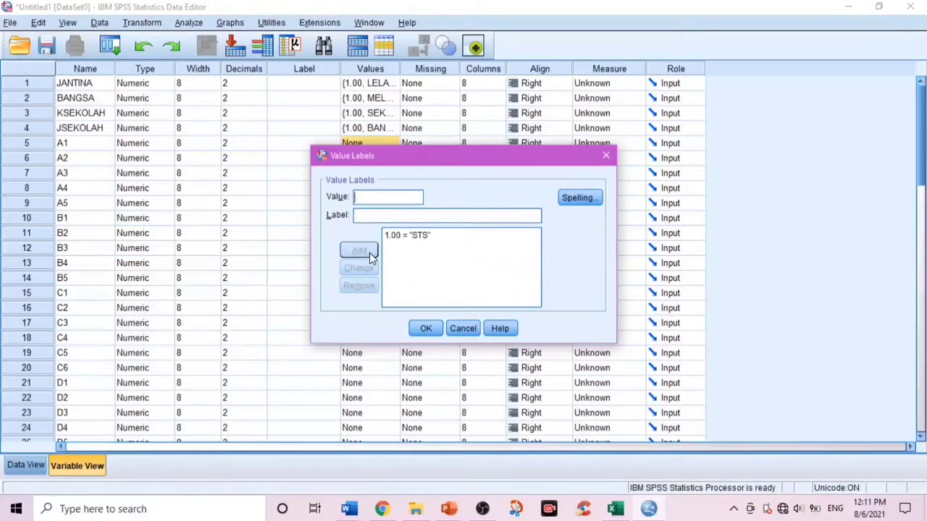
# - Add the value labels 2 = TS and 3 = KS to A1
pyautogui.write('2')
pyautogui.click(368, 217)
pyautogui.write('TS')
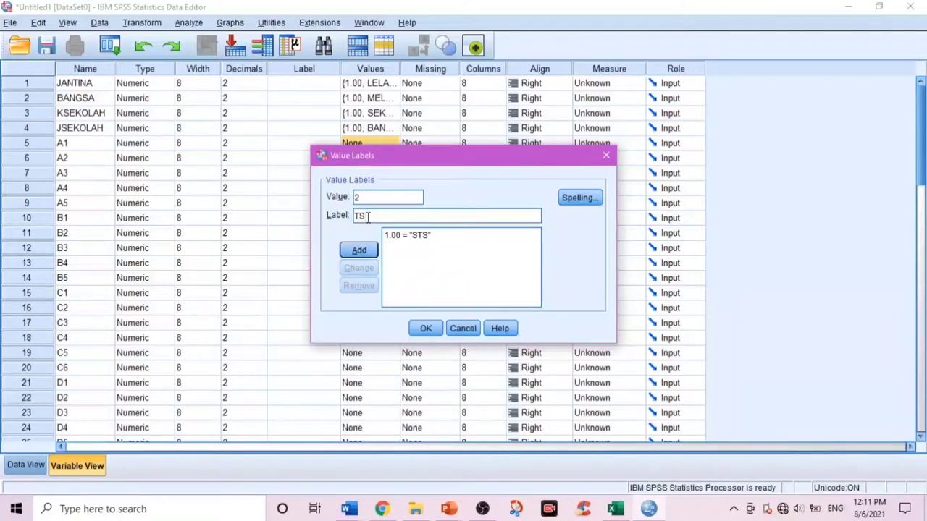
pyautogui.click(359, 250)
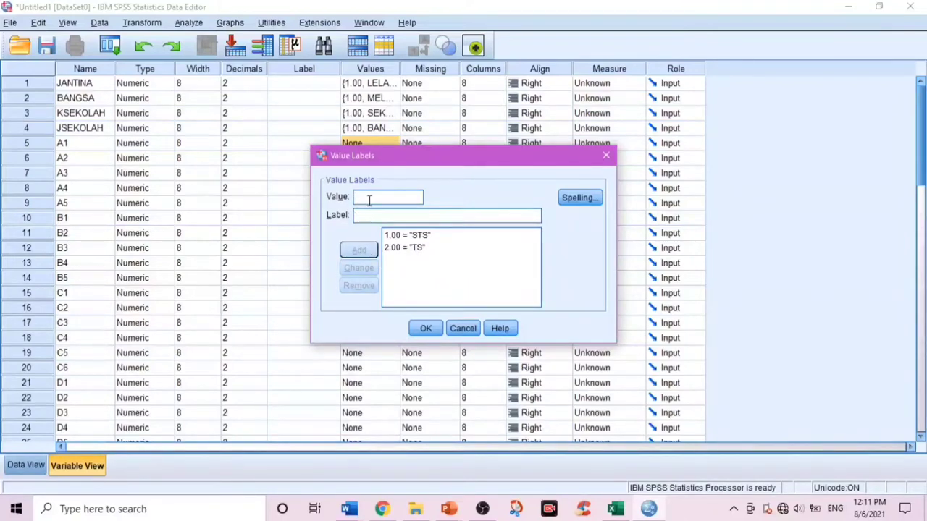
pyautogui.write('3')
pyautogui.click(366, 215)
pyautogui.write('KS')
pyautogui.click(360, 251)
# - Add the value labels 4 = S and 5 = SS to A1 and apply its value labels
pyautogui.click(379, 203)
pyautogui.write('4')
pyautogui.click(378, 215)
pyautogui.write('S')
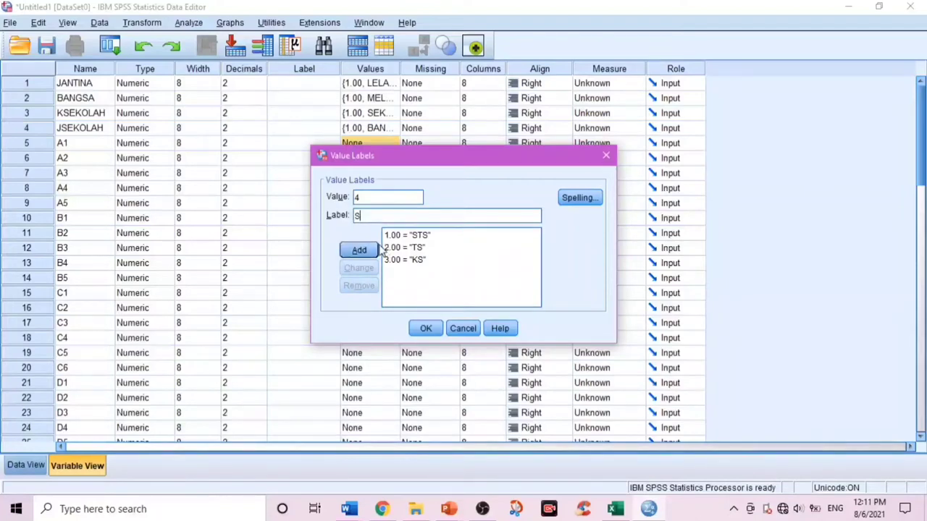
pyautogui.click(371, 250)
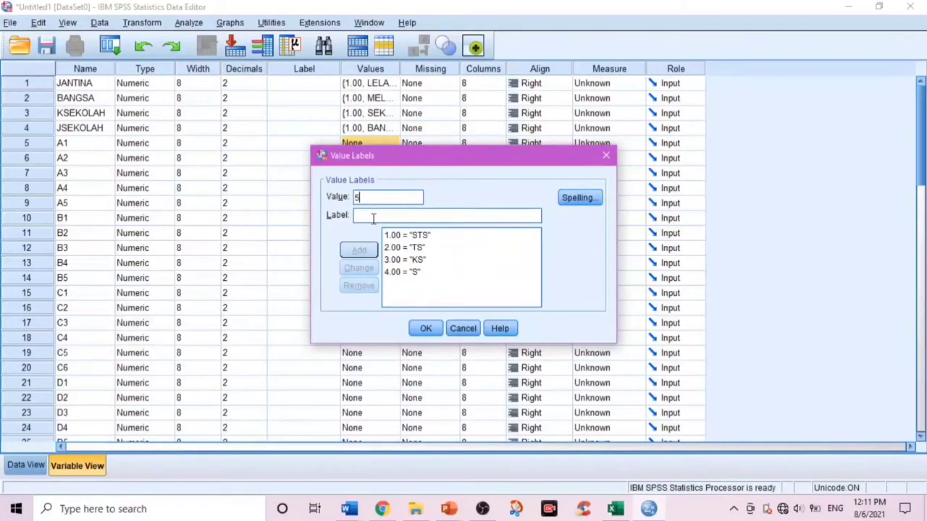
pyautogui.write('SS')
pyautogui.click(365, 250)
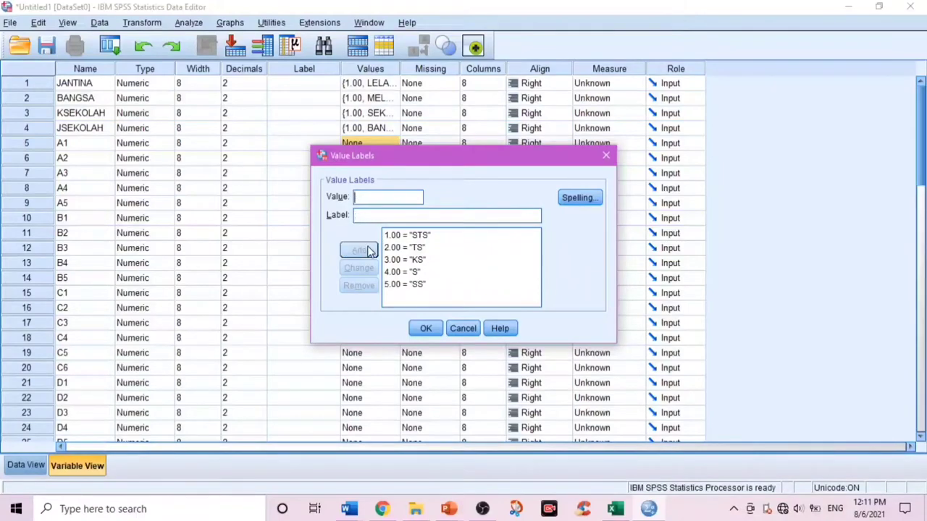
pyautogui.click(426, 328)
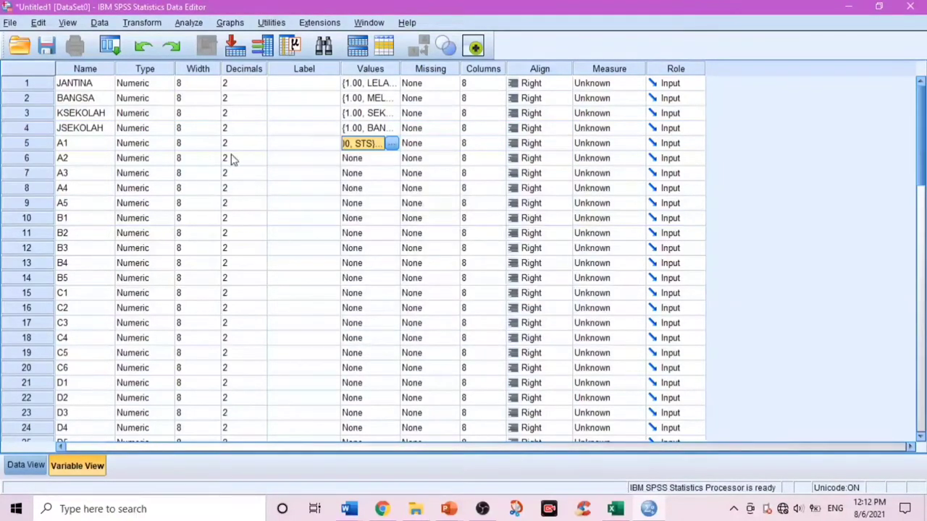
# - Copy A1's value labels to all variables from A2 through G7 and switch to the Data View
pyautogui.rightClick(367, 147)
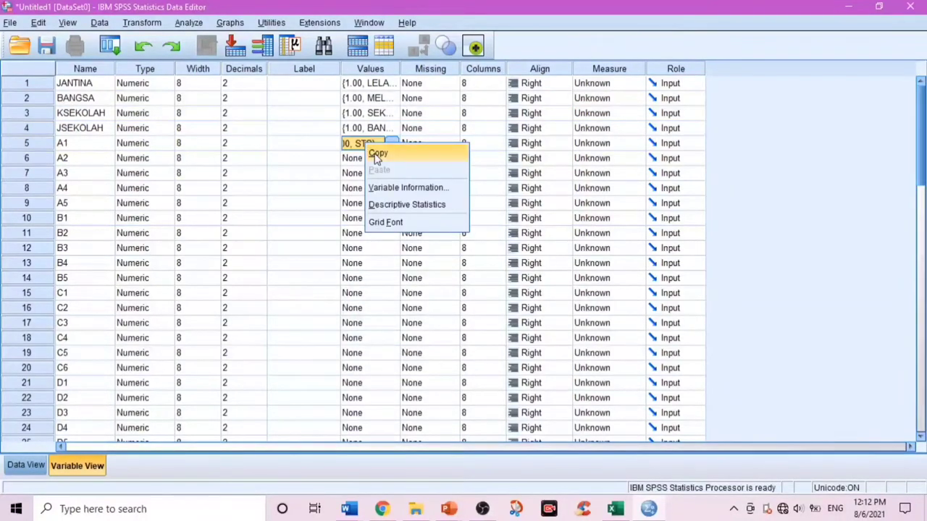
pyautogui.click(377, 153)
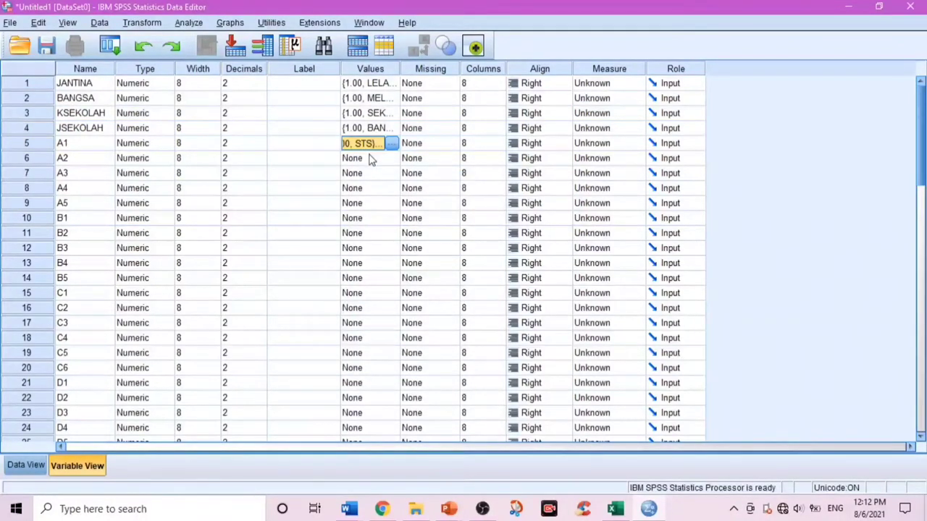
pyautogui.click(370, 156)
pyautogui.click(367, 150)
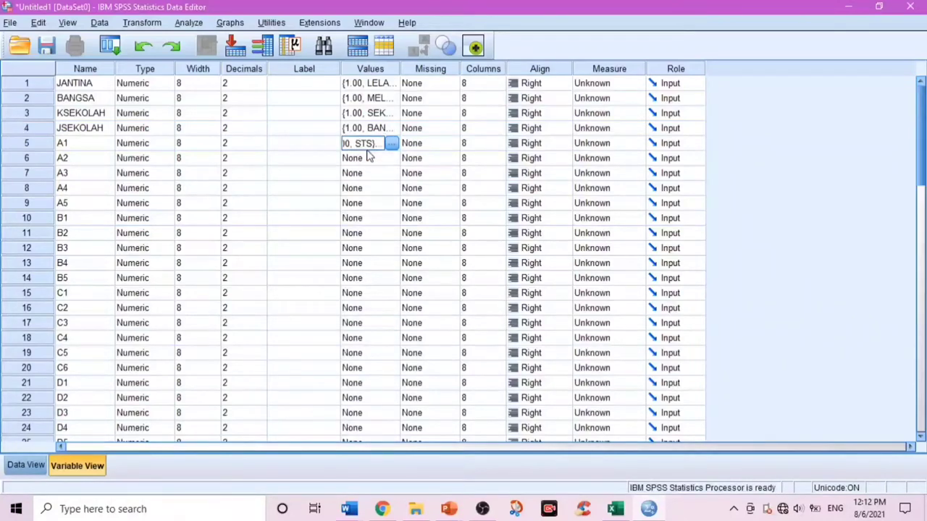
pyautogui.moveTo(366, 162); pyautogui.dragTo(384, 471)
pyautogui.click(361, 293)
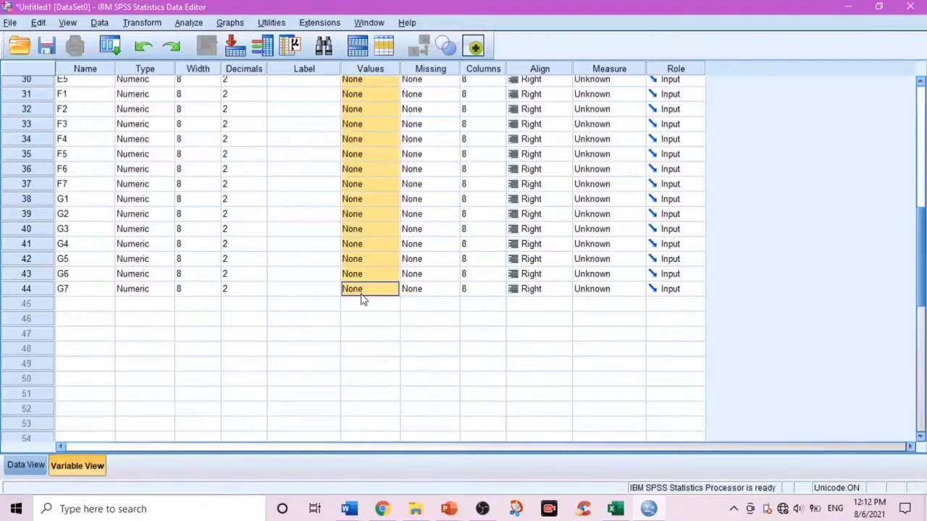
pyautogui.rightClick(361, 297)
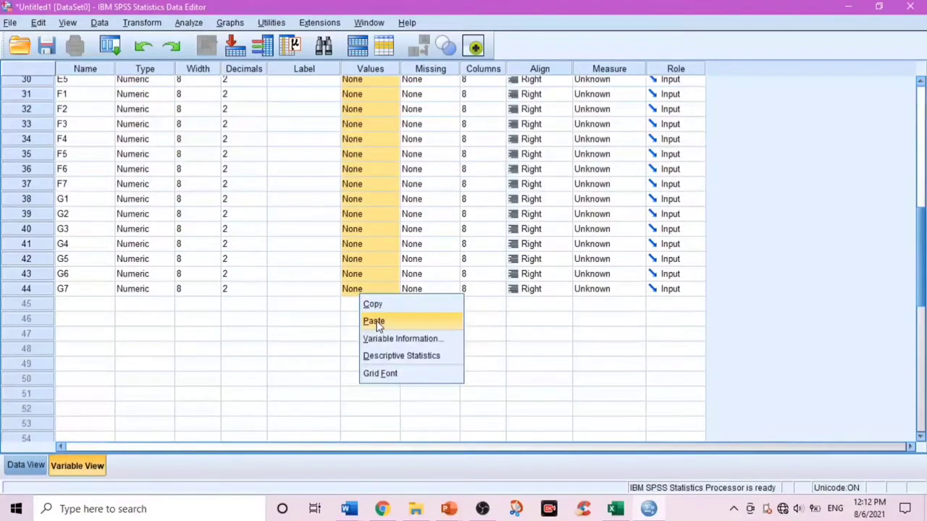
pyautogui.click(375, 323)
pyautogui.scroll(10, 375, 323)
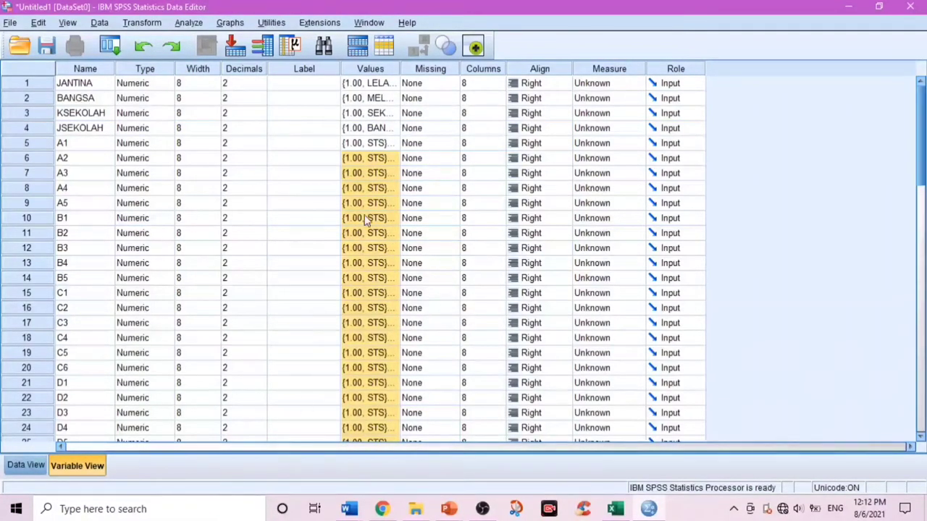
pyautogui.click(26, 470)
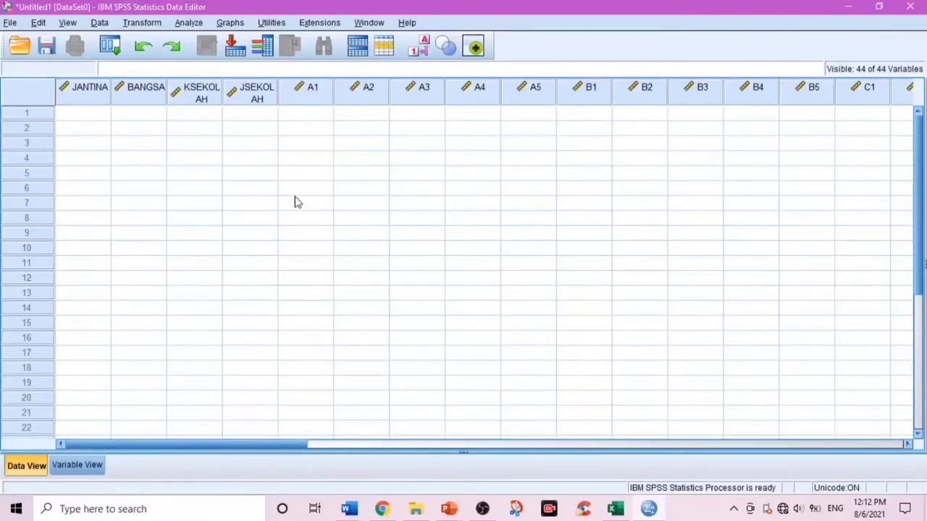
# - Switch to the survey response workbook in Excel and replace every Lelaki entry with 1
pyautogui.click(616, 511)
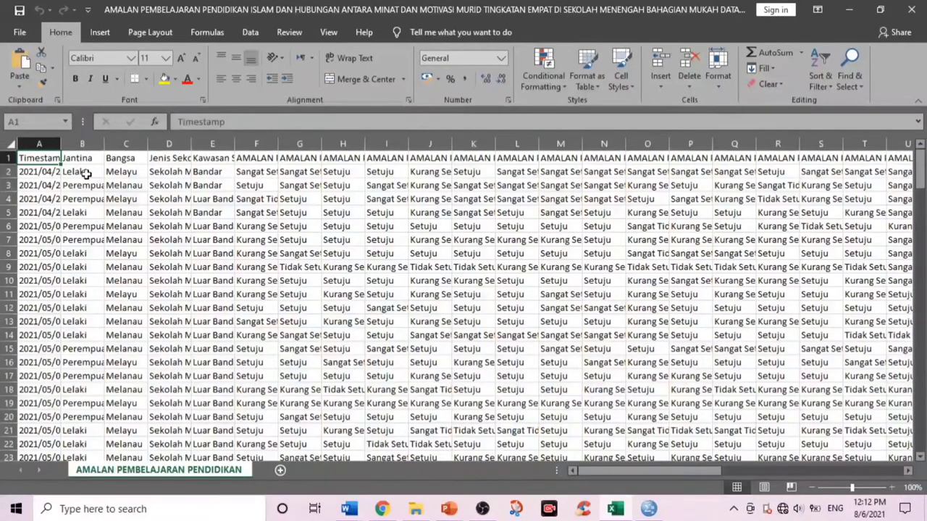
pyautogui.click(856, 88)
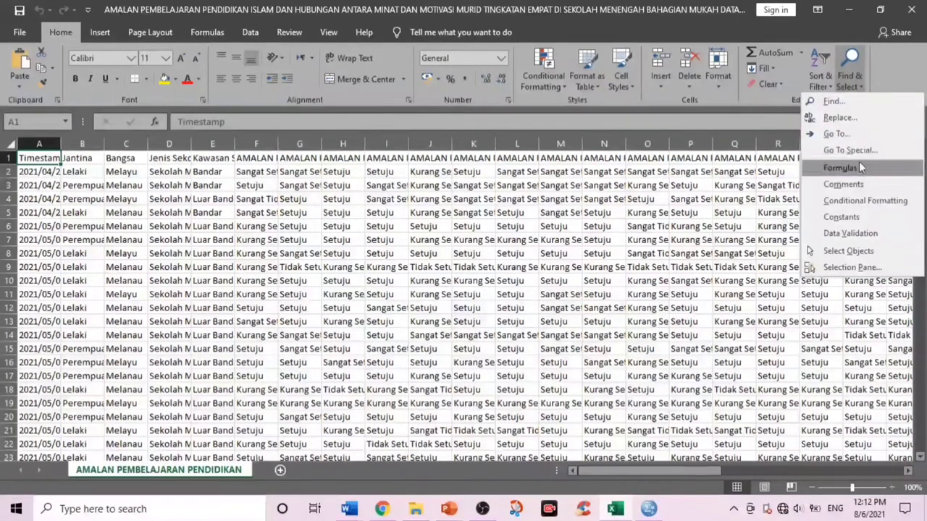
pyautogui.click(852, 118)
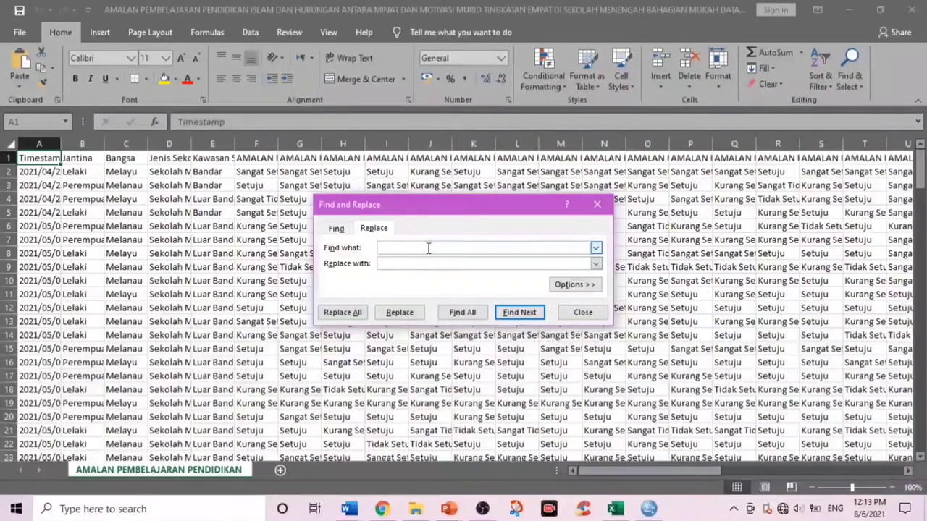
pyautogui.write('l')
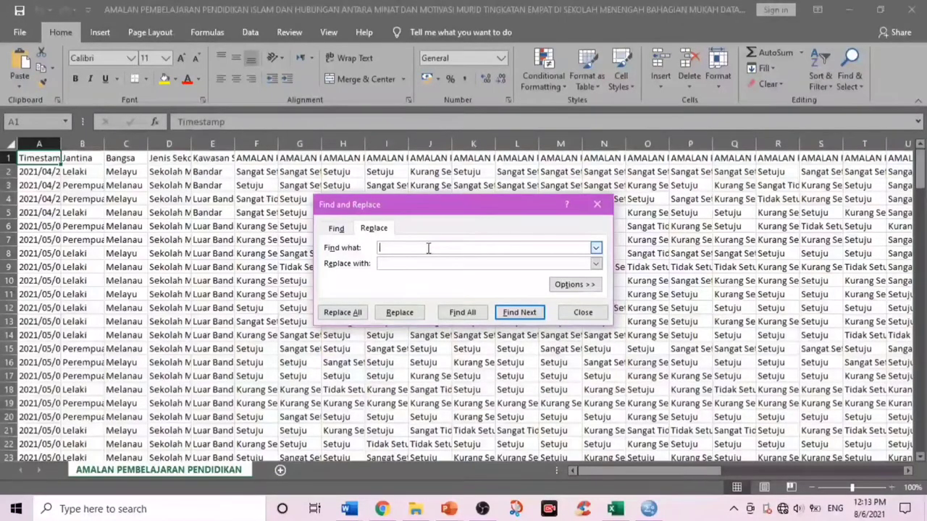
pyautogui.write('Lelai')
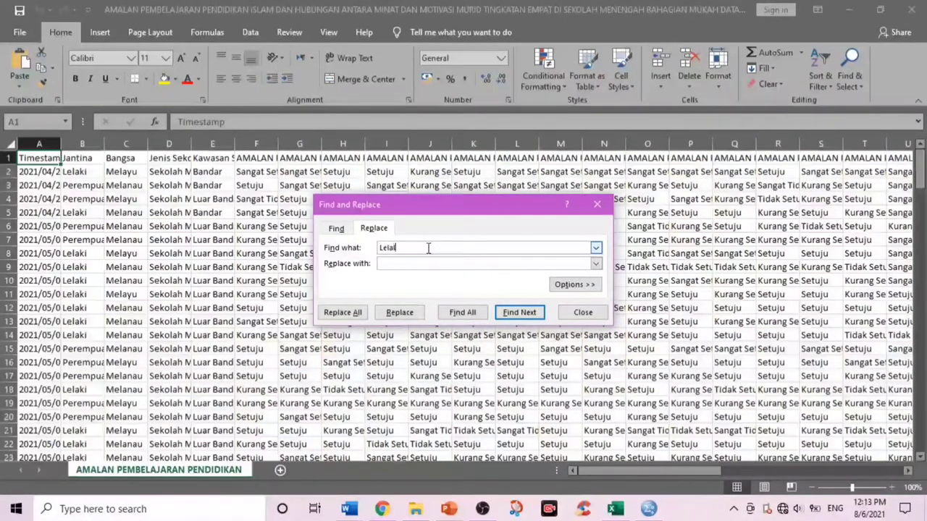
pyautogui.press('BackSpace')
pyautogui.write('i')
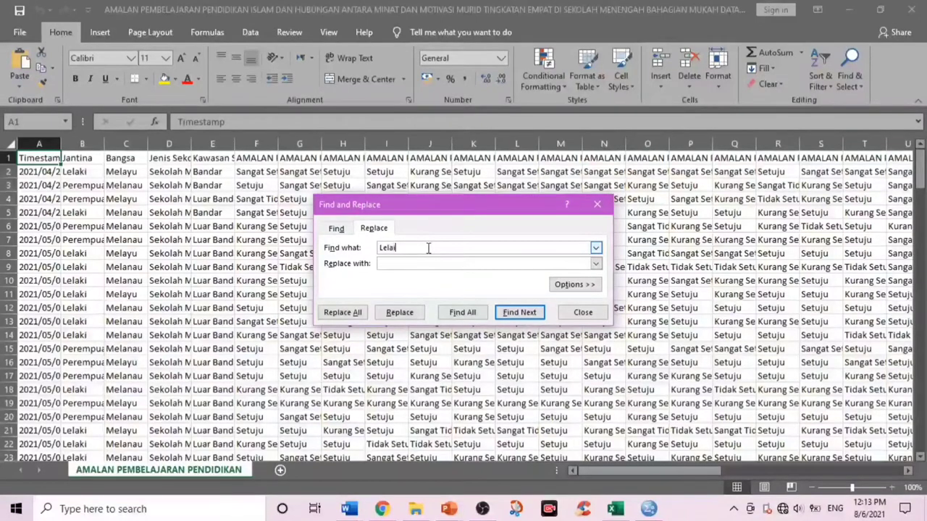
pyautogui.press('BackSpace')
pyautogui.write('ki')
pyautogui.click(420, 263)
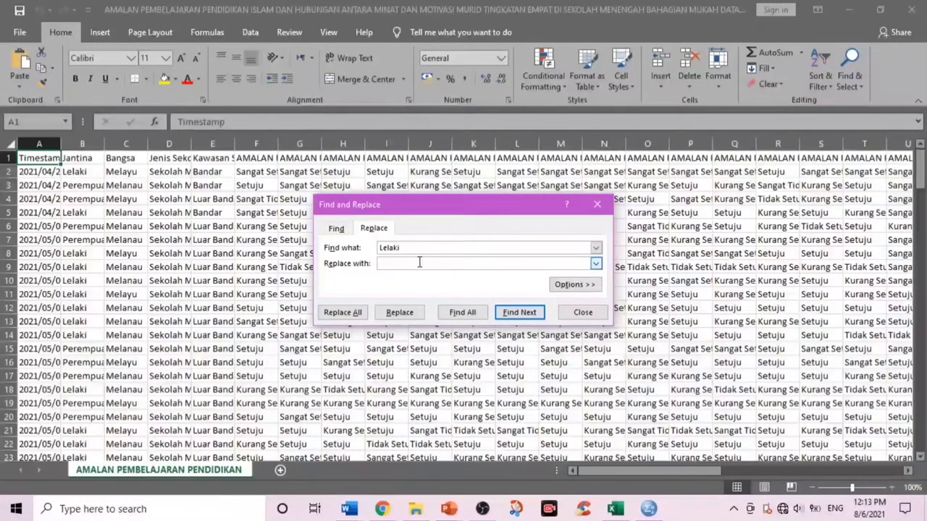
pyautogui.click(356, 314)
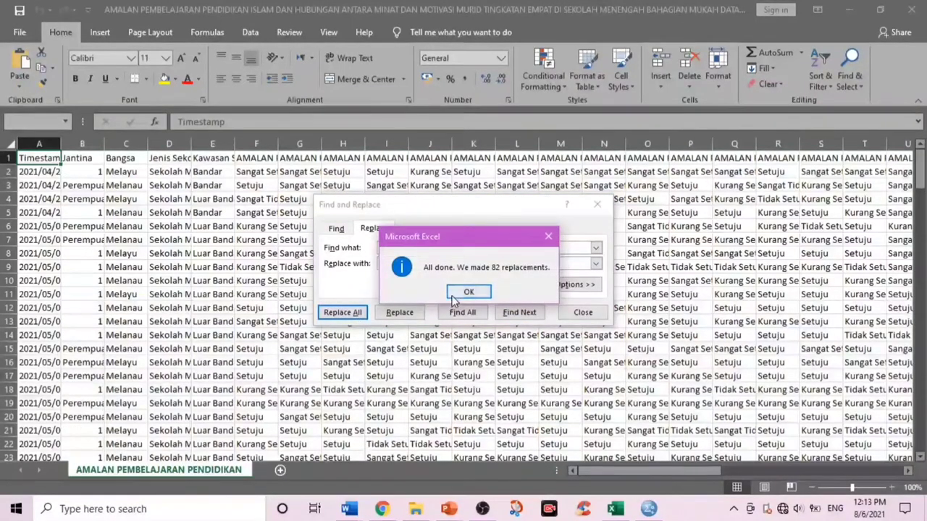
pyautogui.click(456, 295)
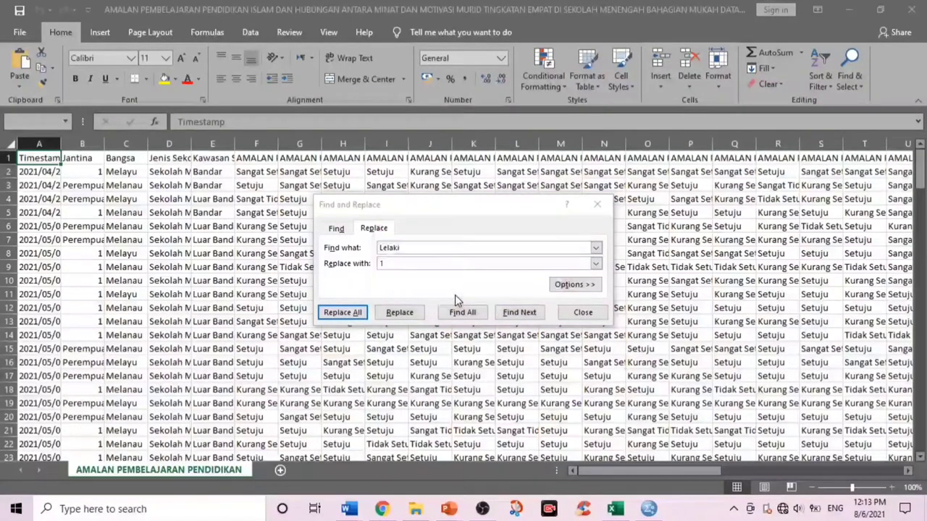
# - Replace every Perempuan entry in the response sheet with 2
pyautogui.click(385, 248)
pyautogui.doubleClick(383, 247)
pyautogui.write('P')
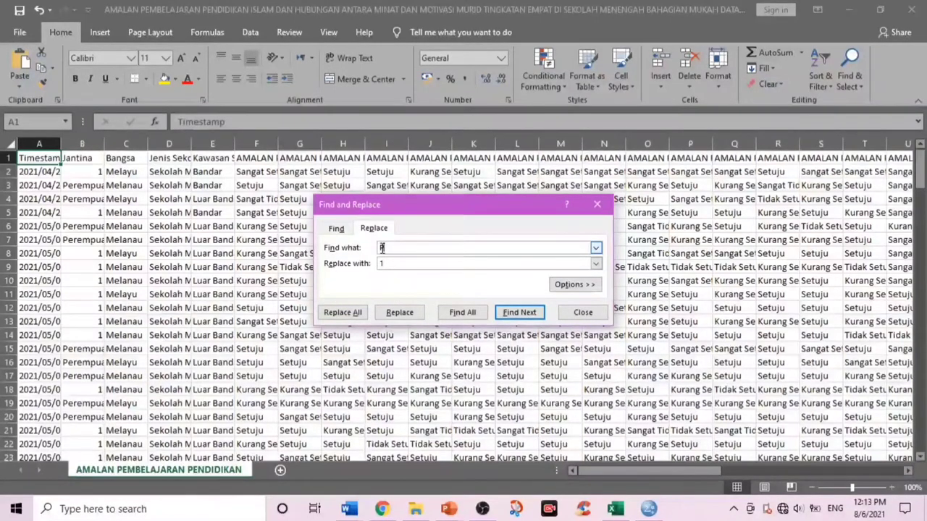
pyautogui.write('erempuan')
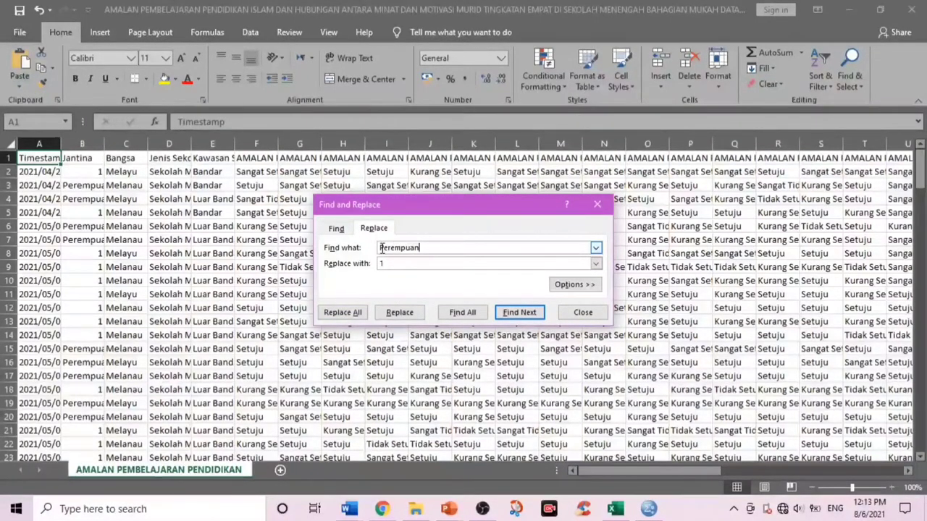
pyautogui.click(396, 263)
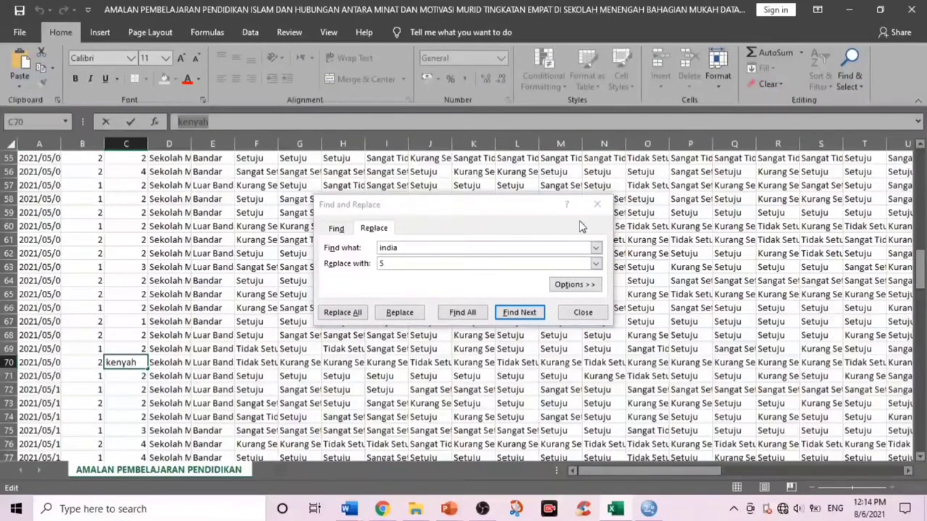
# - Close Find and Replace and change the kenyah entry in cell C70 to 6
pyautogui.click(597, 204)
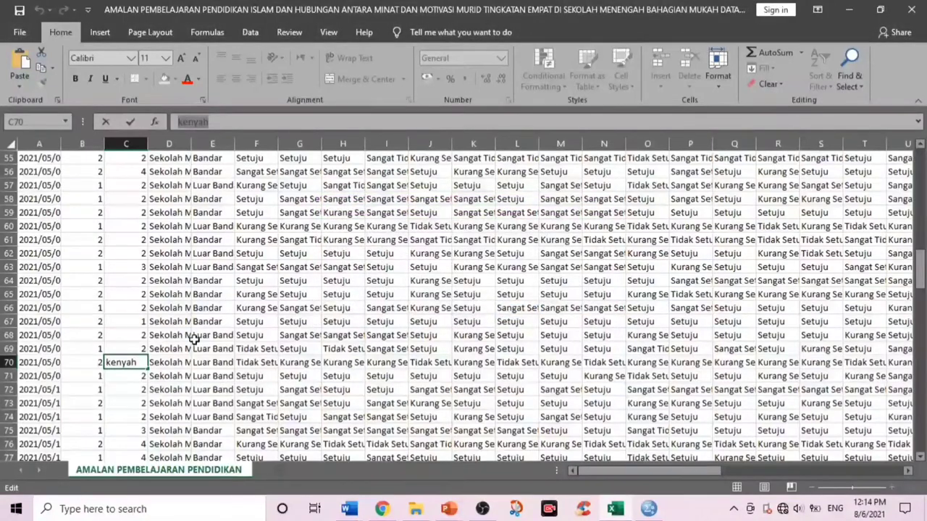
pyautogui.scroll(-2, 131, 351)
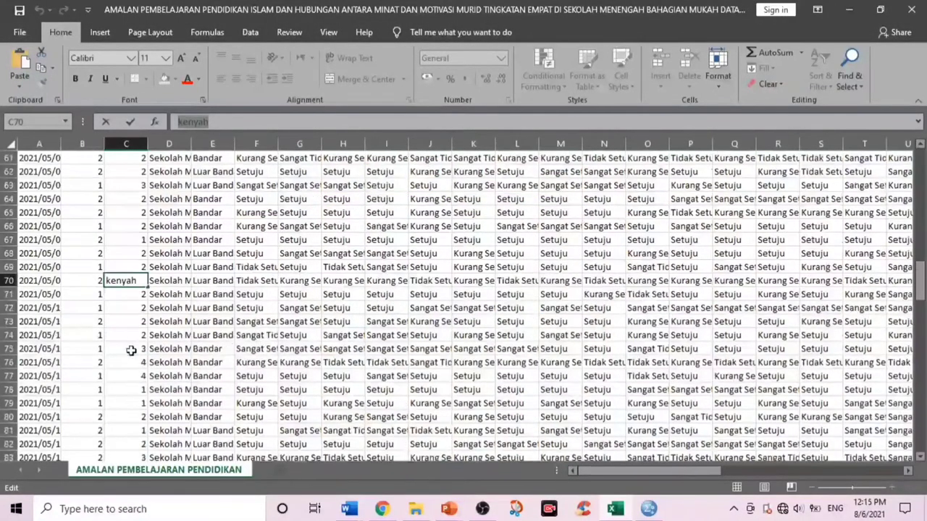
pyautogui.doubleClick(136, 280)
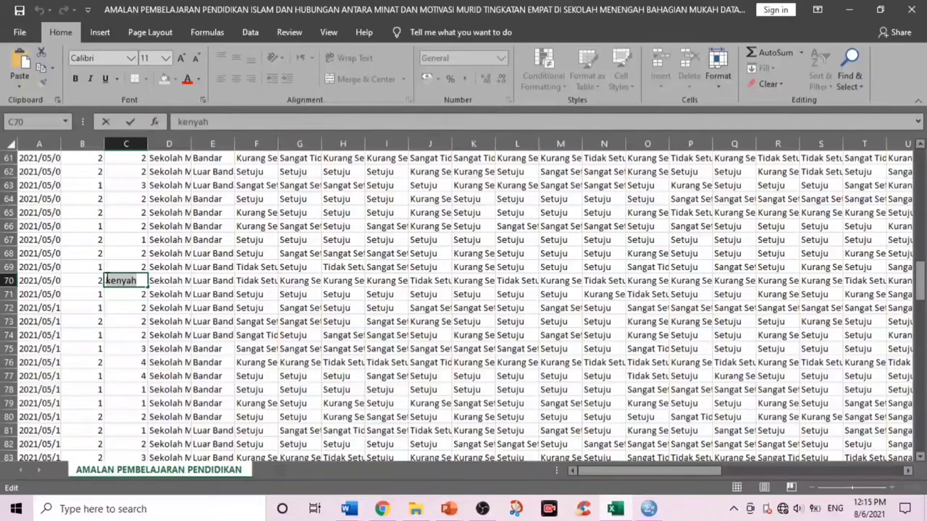
pyautogui.write('6')
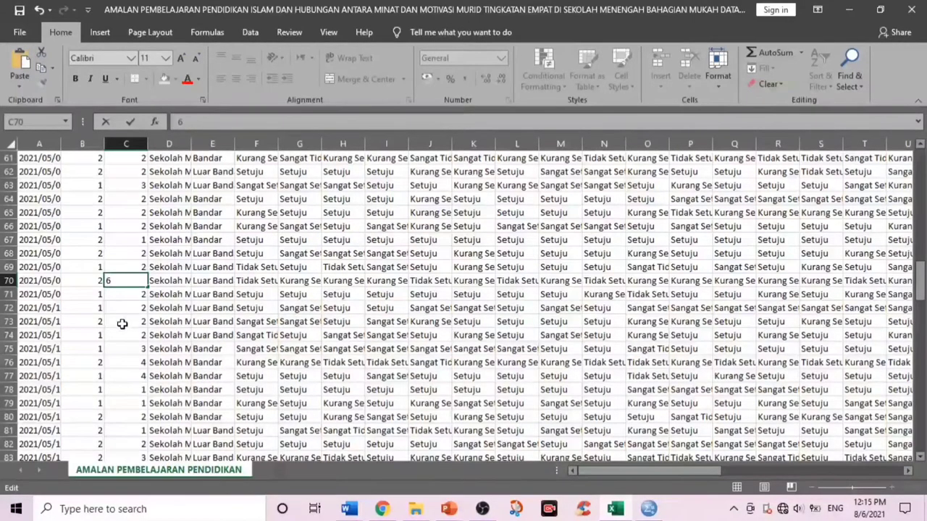
# - Change the Kedayan entry in cell C108 of the Bangsa column to 6
pyautogui.scroll(-11, 125, 319)
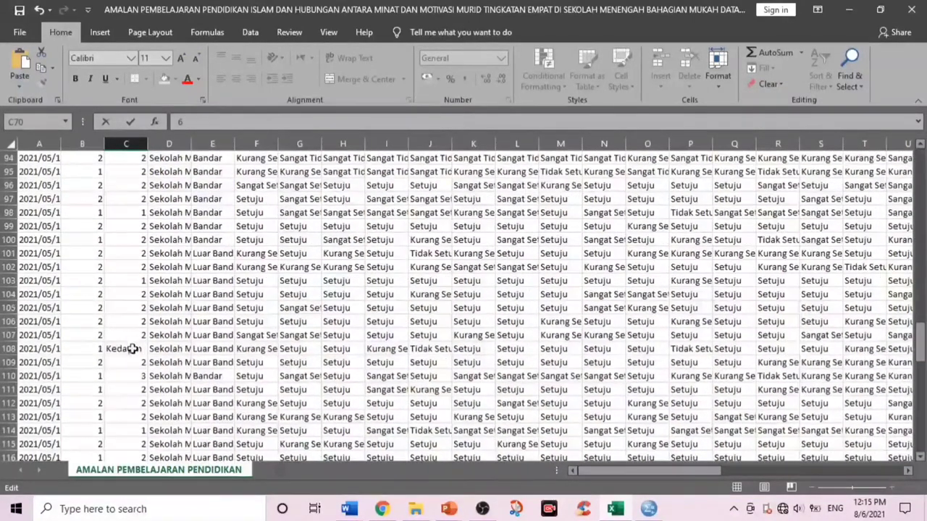
pyautogui.click(126, 349)
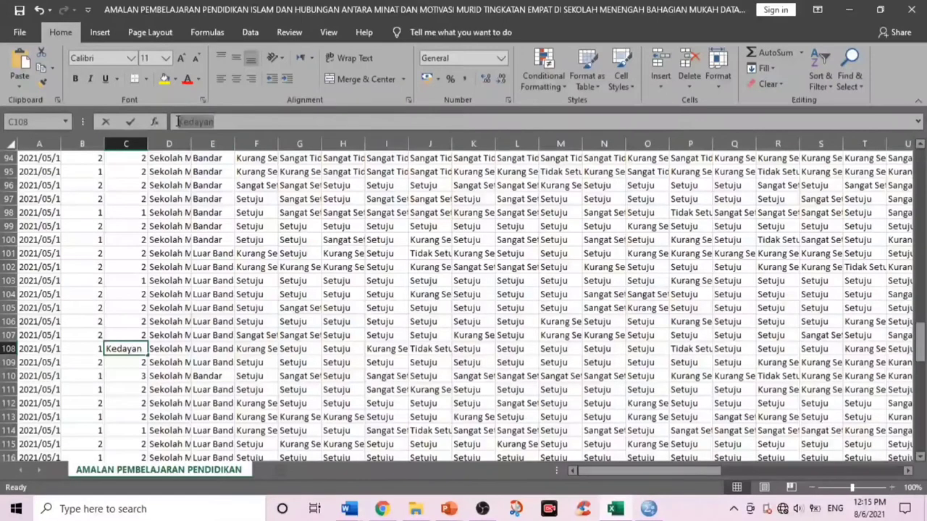
pyautogui.write('6')
# - Change the Kedayan entry in cell C156 to 6 and return to cell D2 in the first response row
pyautogui.scroll(-4, 165, 178)
pyautogui.scroll(-4, 145, 328)
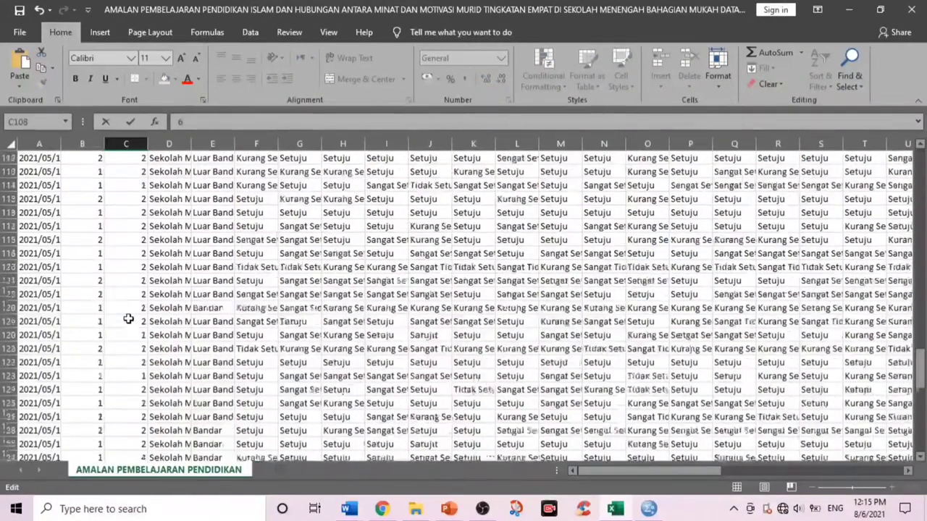
pyautogui.scroll(-10, 128, 318)
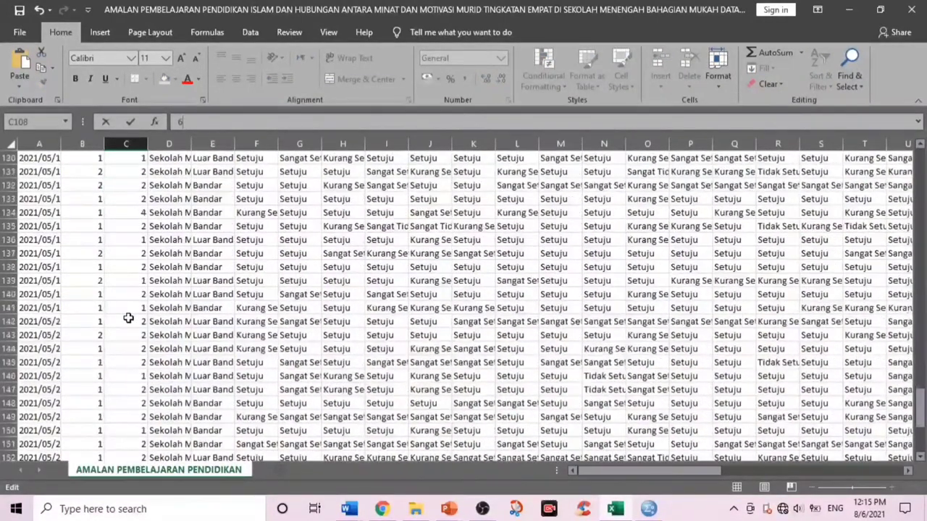
pyautogui.click(121, 267)
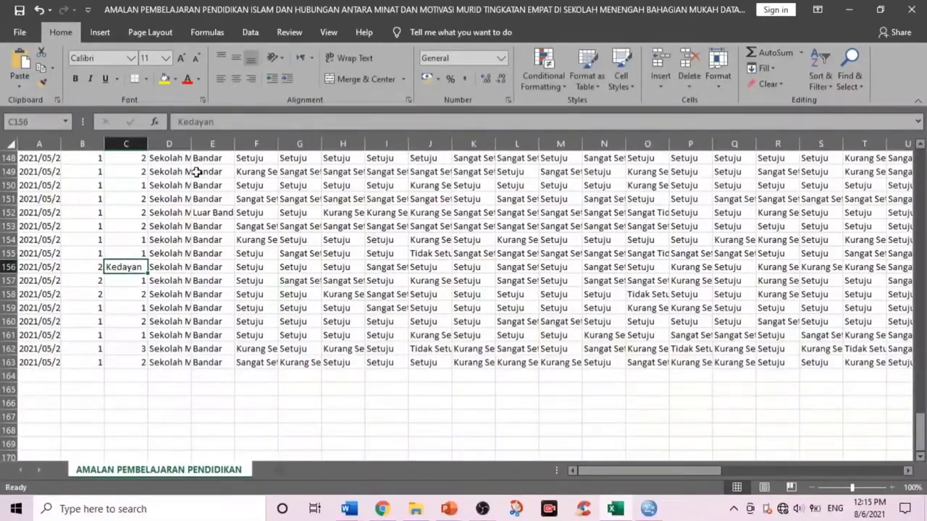
pyautogui.moveTo(215, 122); pyautogui.dragTo(176, 118)
pyautogui.write('6')
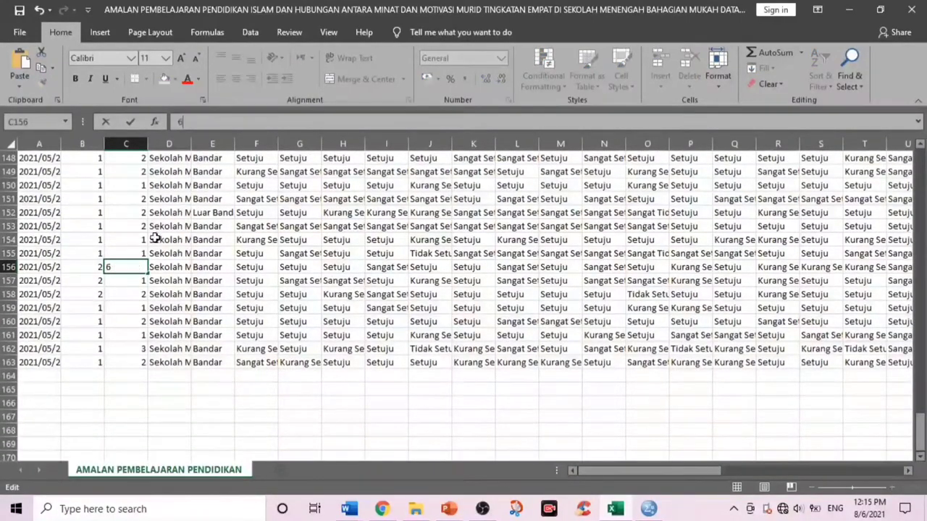
pyautogui.scroll(5, 144, 289)
pyautogui.scroll(20, 144, 289)
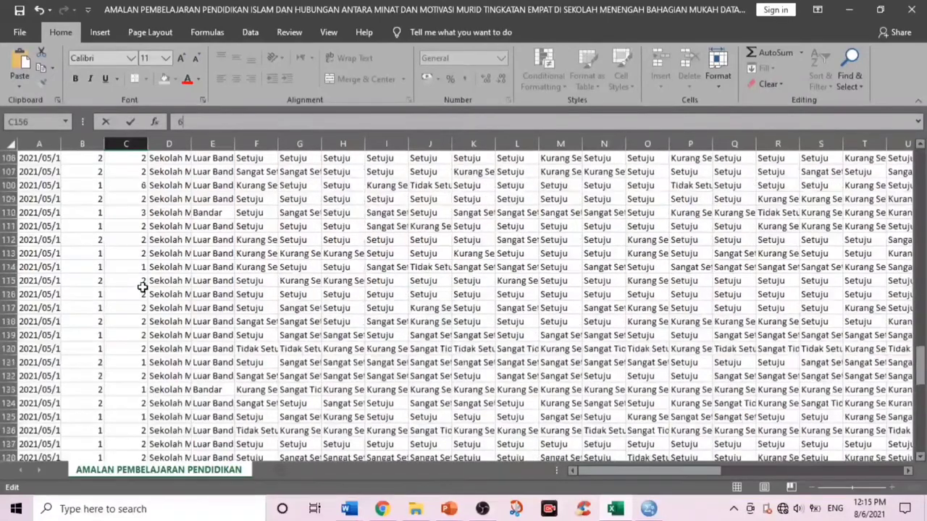
pyautogui.scroll(15, 142, 288)
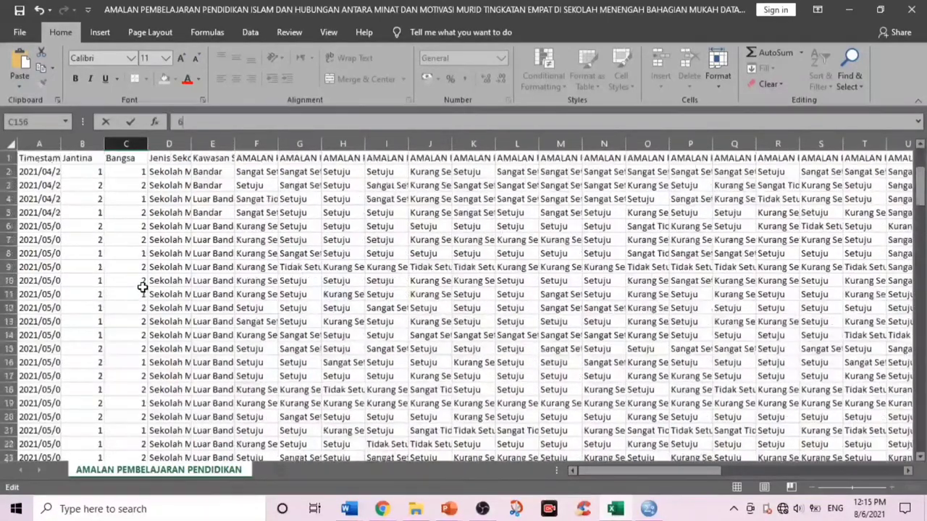
pyautogui.click(161, 173)
# - Replace every sangat tidak setuju entry in the response sheet with 1
pyautogui.scroll(-4, 187, 294)
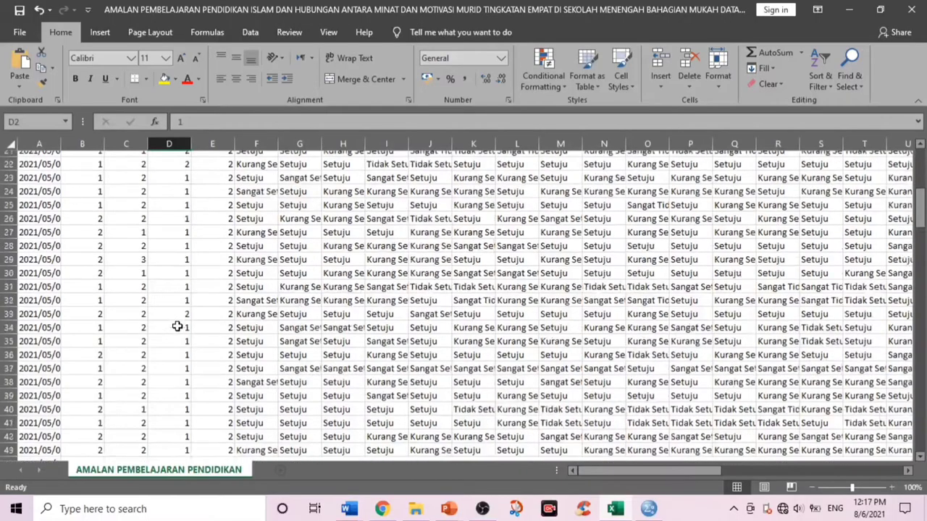
pyautogui.scroll(5, 178, 325)
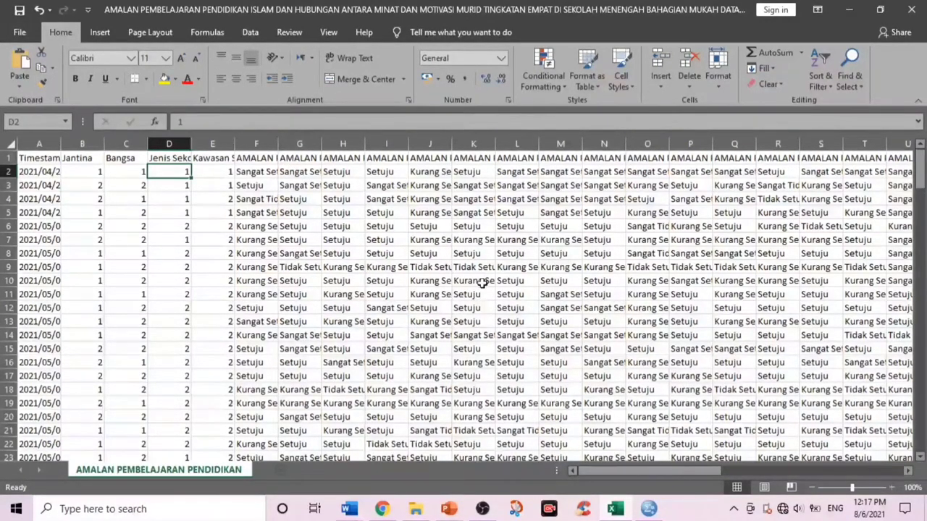
pyautogui.click(846, 85)
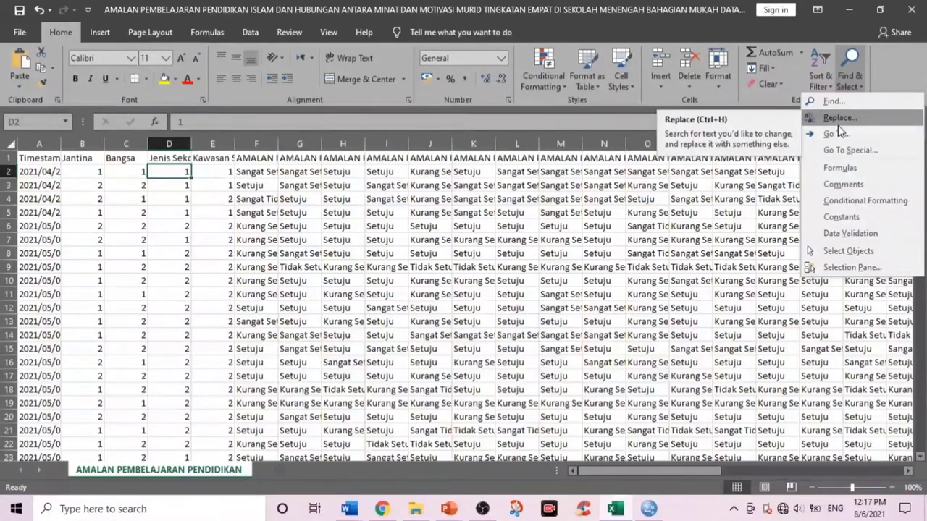
pyautogui.click(837, 122)
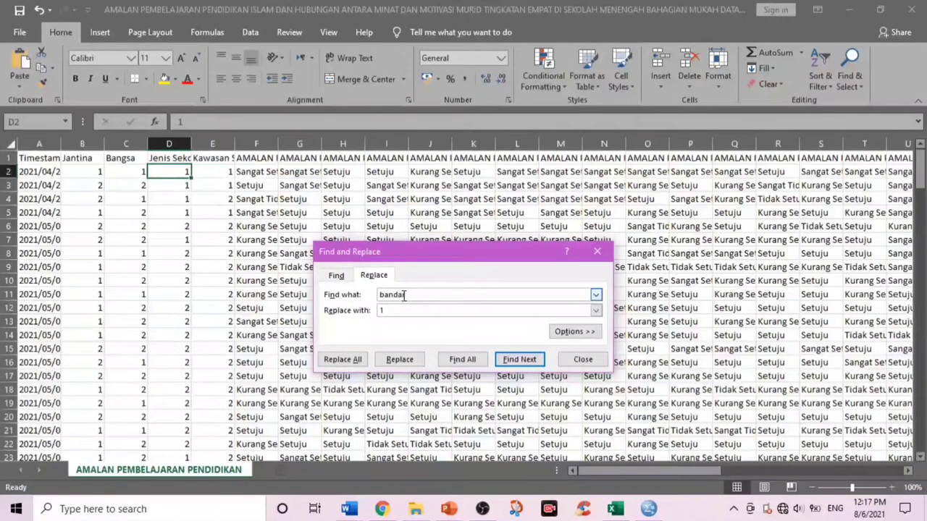
pyautogui.doubleClick(397, 294)
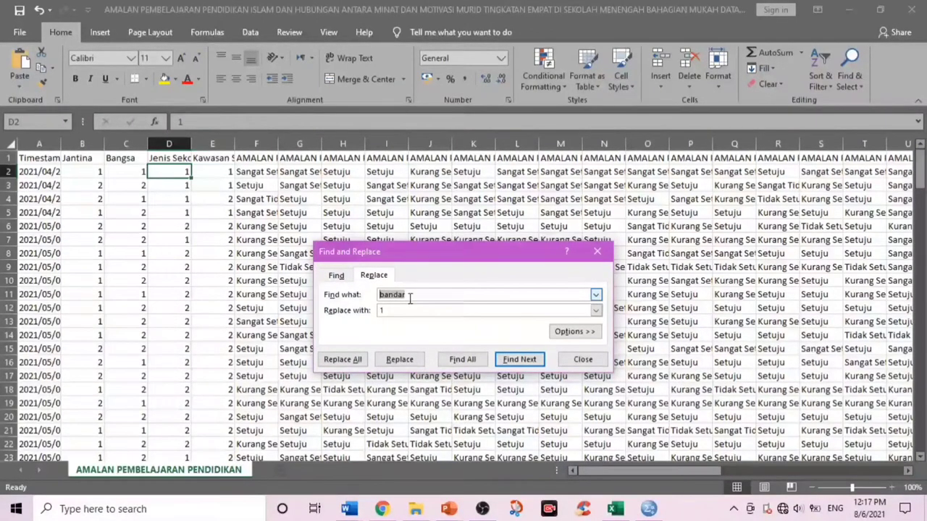
pyautogui.write('sangat ')
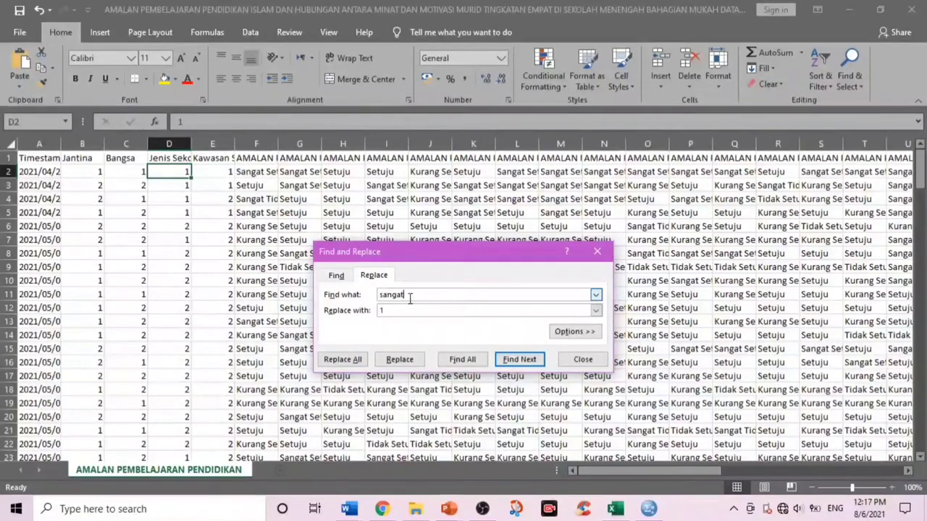
pyautogui.write('tidak setuju')
pyautogui.click(436, 310)
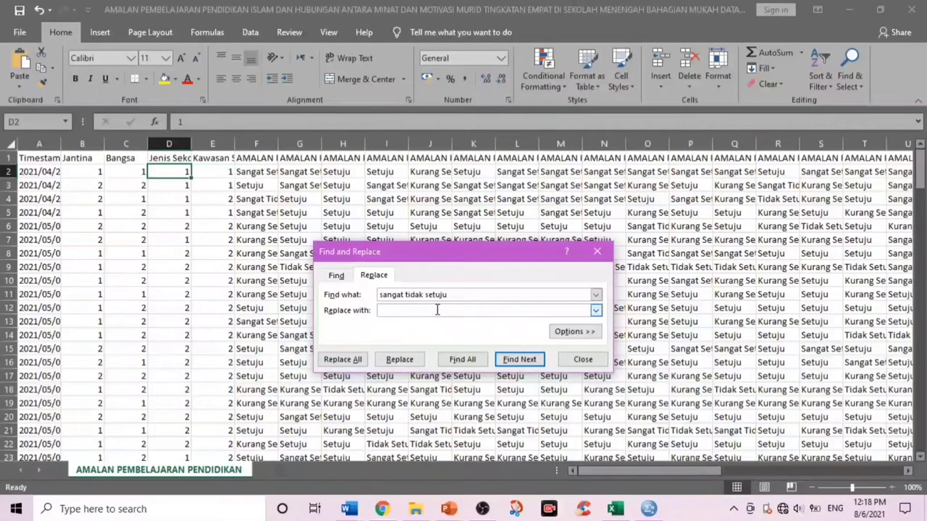
pyautogui.write('1')
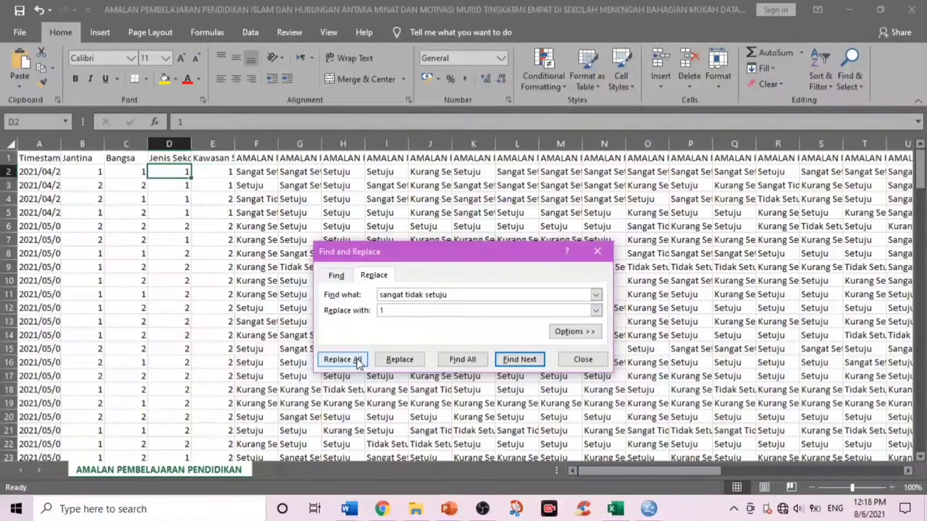
pyautogui.click(356, 361)
pyautogui.click(468, 291)
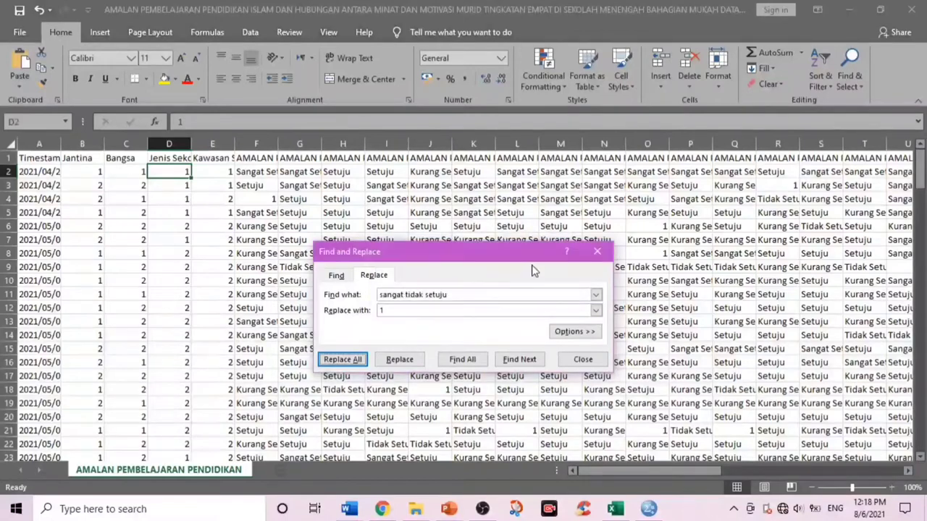
# - Replace every tidak setuju entry in the response sheet with 2
pyautogui.click(406, 296)
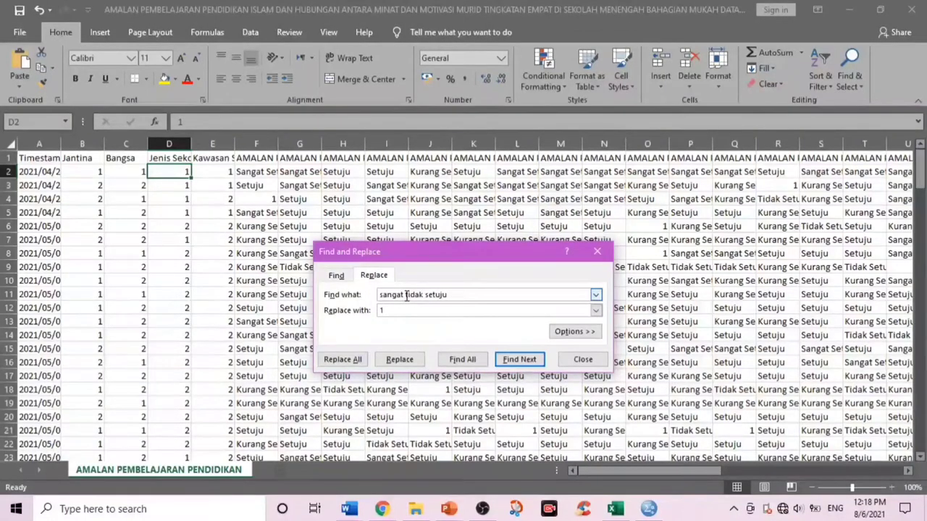
pyautogui.press('BackSpace')
pyautogui.press('BackSpace')
pyautogui.press('BackSpace')
pyautogui.press('BackSpace')
pyautogui.press('BackSpace')
pyautogui.press('BackSpace')
pyautogui.press('BackSpace')
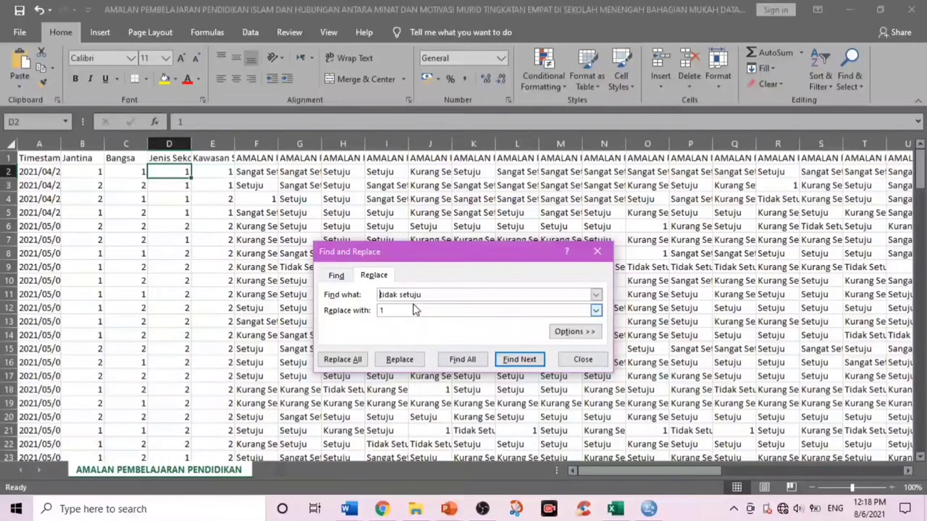
pyautogui.press('BackSpace')
pyautogui.click(351, 362)
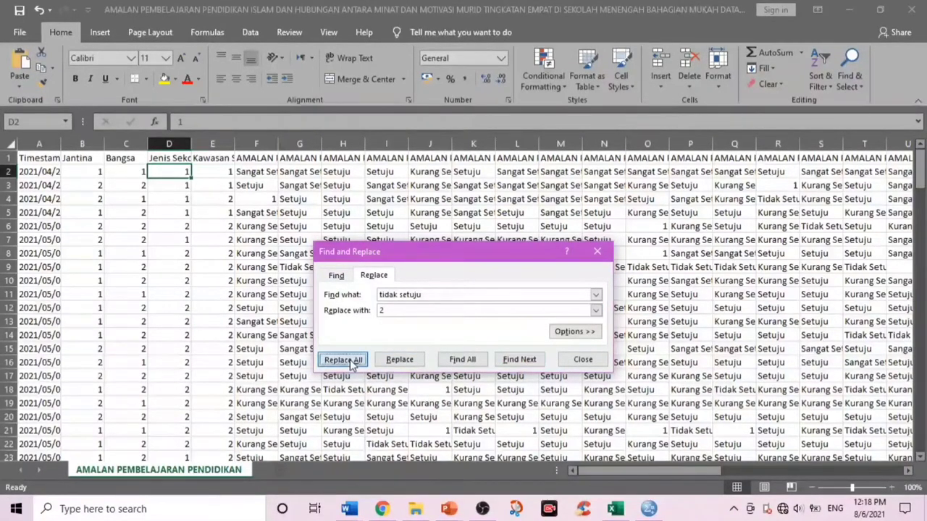
pyautogui.click(469, 293)
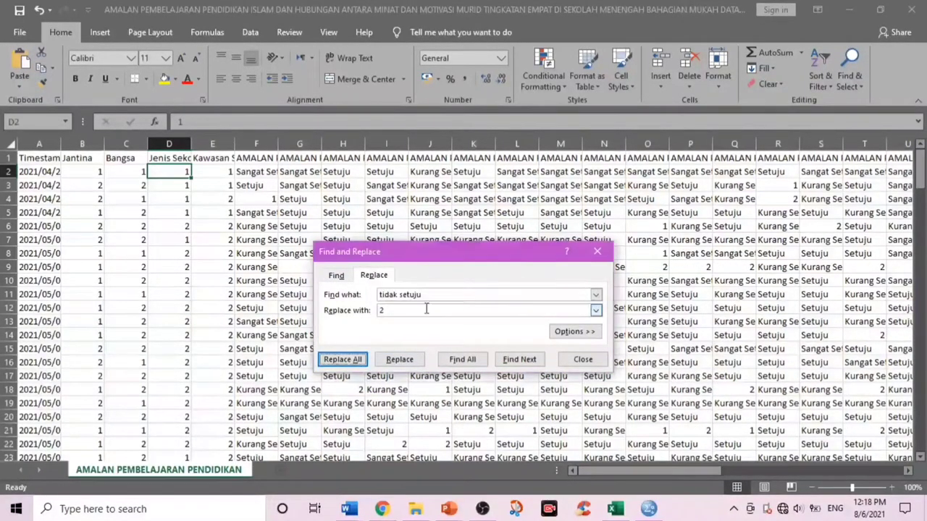
# - Replace every kurang setuju entry in the response sheet with 3
pyautogui.click(425, 295)
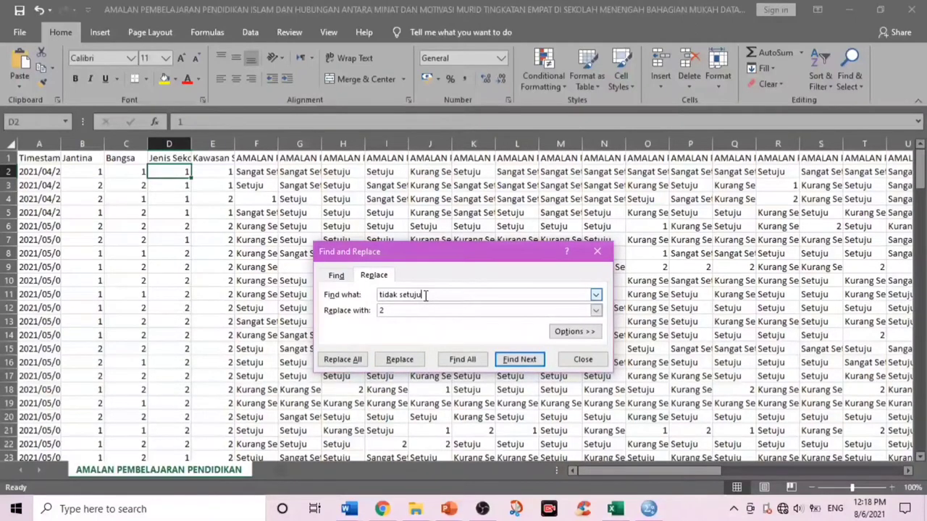
pyautogui.press('BackSpace')
pyautogui.press('BackSpace')
pyautogui.press('BackSpace')
pyautogui.press('BackSpace')
pyautogui.press('BackSpace')
pyautogui.press('BackSpace')
pyautogui.press('BackSpace')
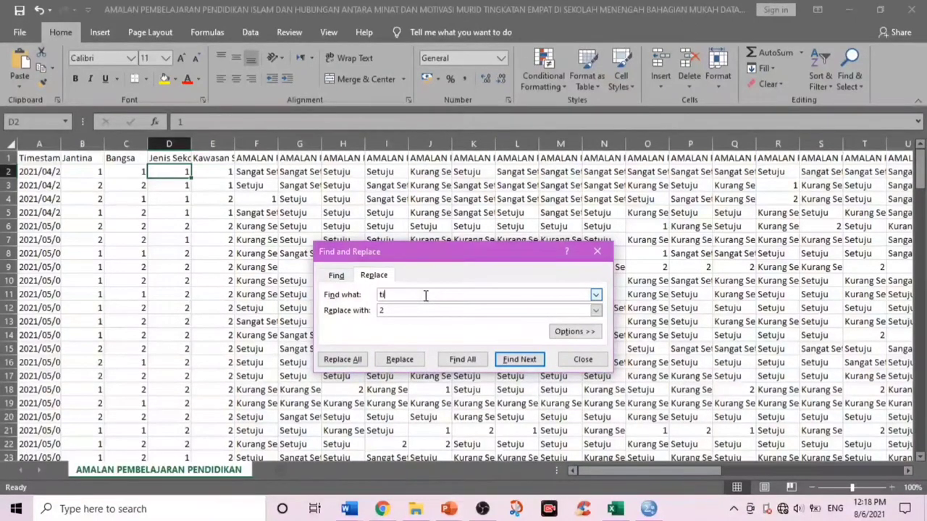
pyautogui.write('kurang setuju')
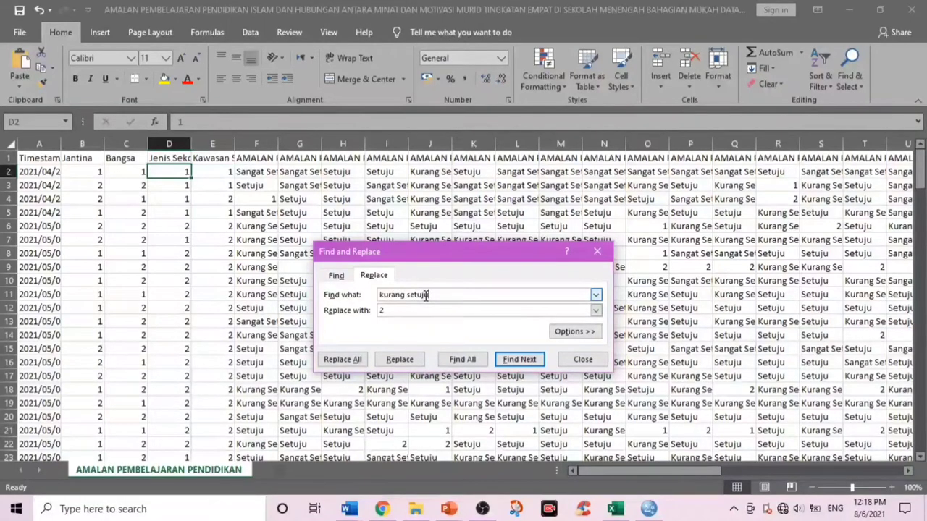
pyautogui.click(415, 311)
pyautogui.click(355, 361)
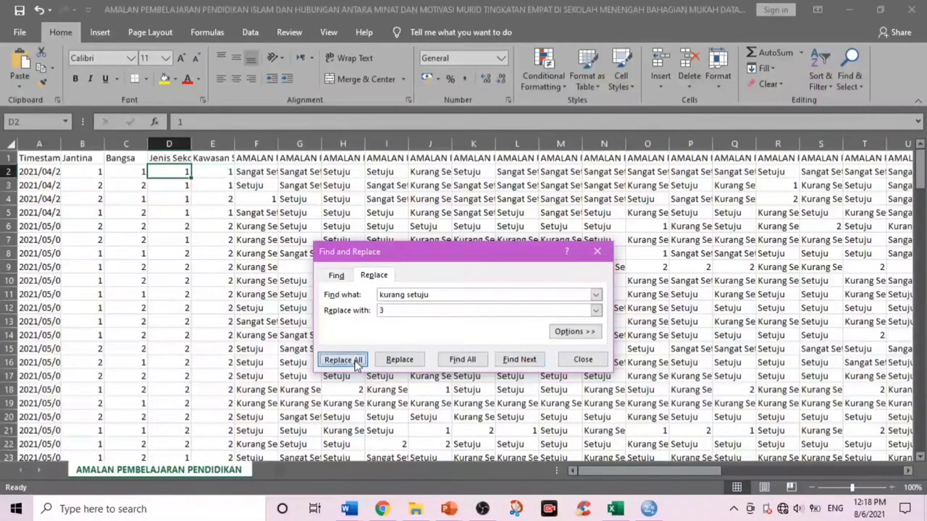
pyautogui.click(356, 360)
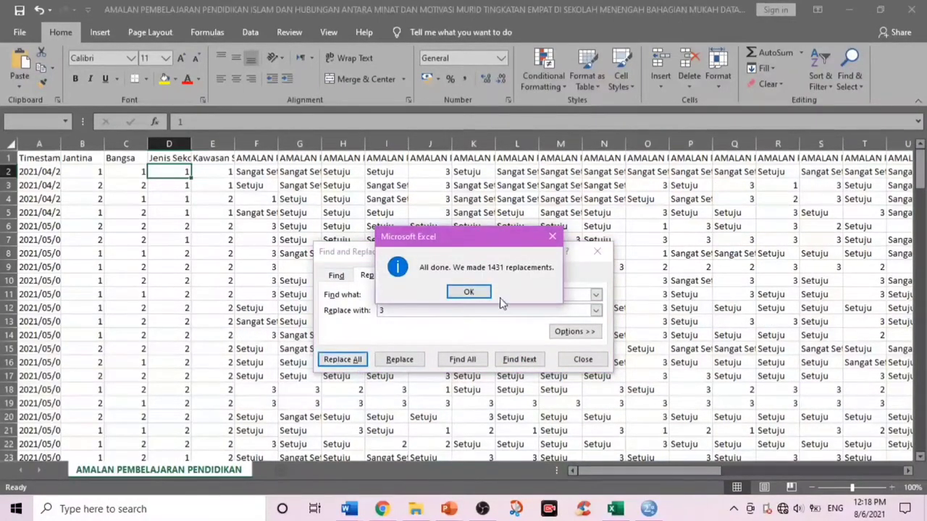
pyautogui.click(472, 292)
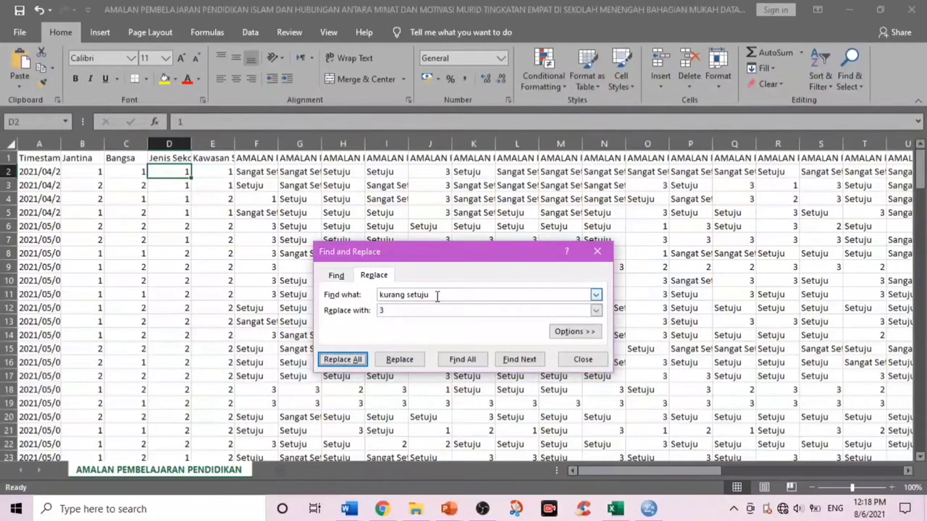
# - Replace every sangat setuju entry in the response sheet with 5
pyautogui.click(436, 296)
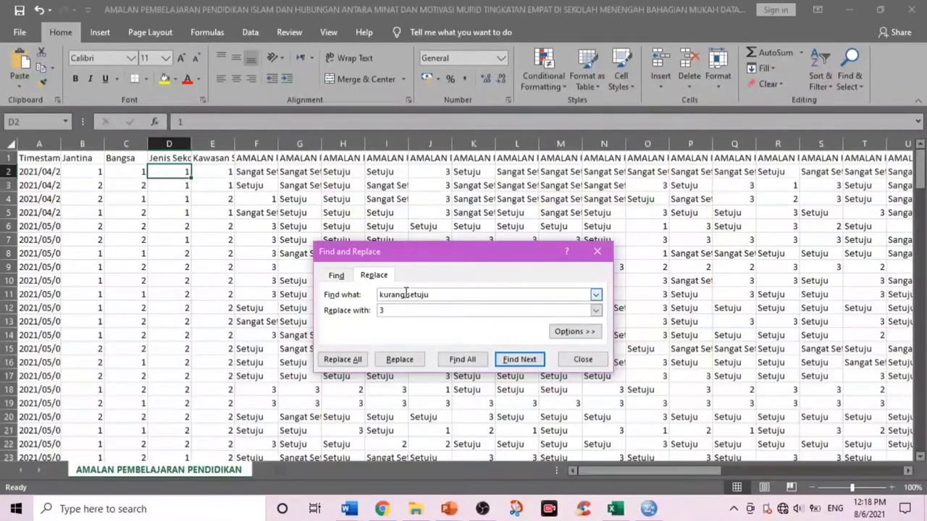
pyautogui.press('BackSpace')
pyautogui.press('BackSpace')
pyautogui.press('BackSpace')
pyautogui.press('BackSpace')
pyautogui.press('BackSpace')
pyautogui.press('BackSpace')
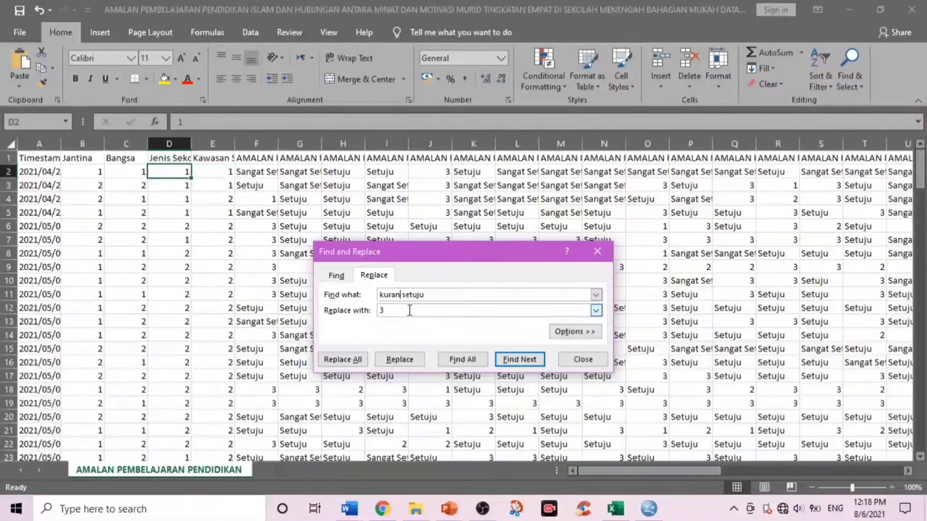
pyautogui.write('sangat')
pyautogui.click(409, 310)
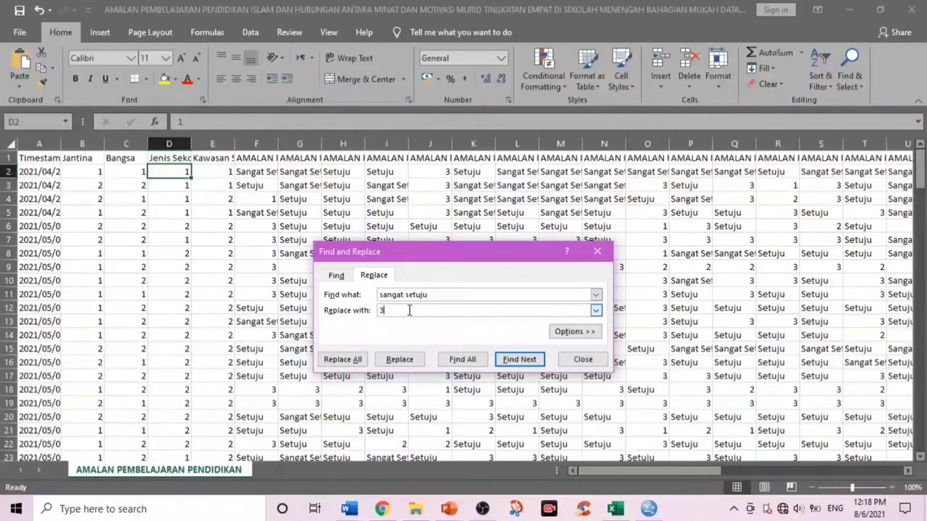
pyautogui.press('BackSpace')
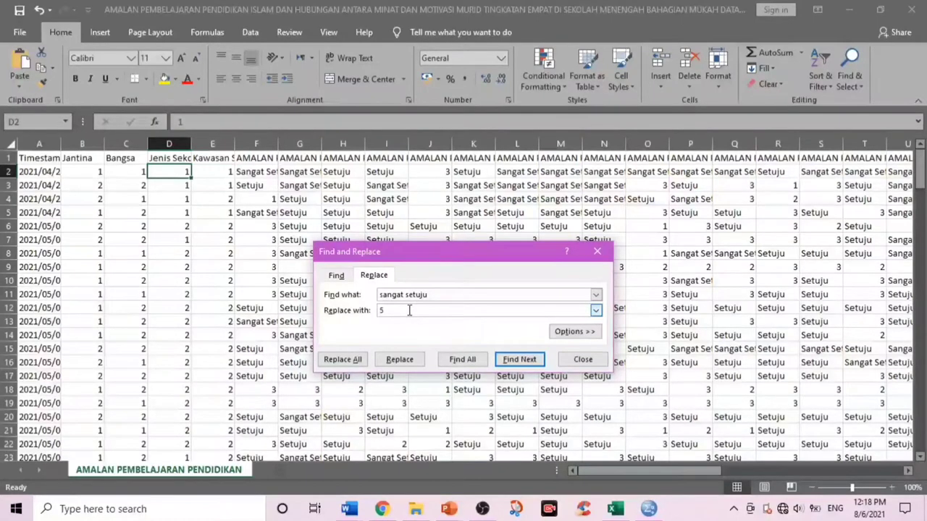
pyautogui.click(354, 361)
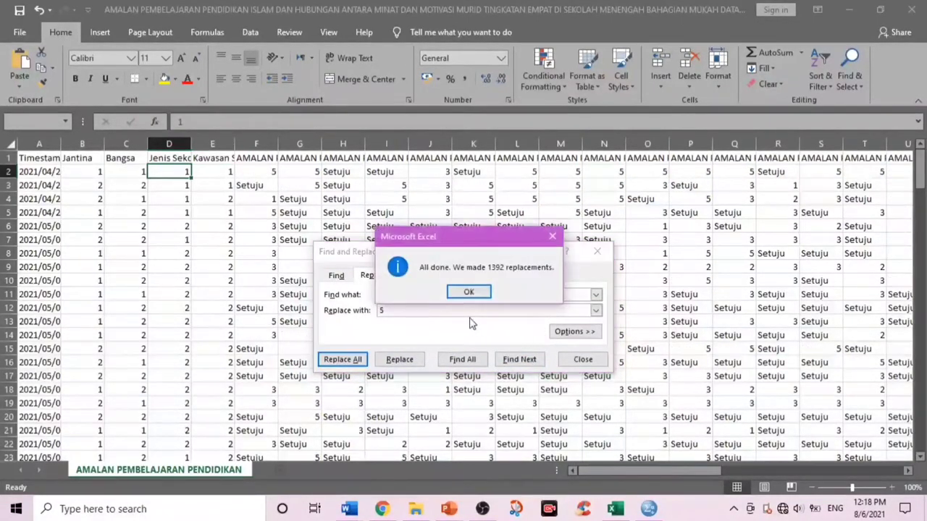
pyautogui.click(468, 293)
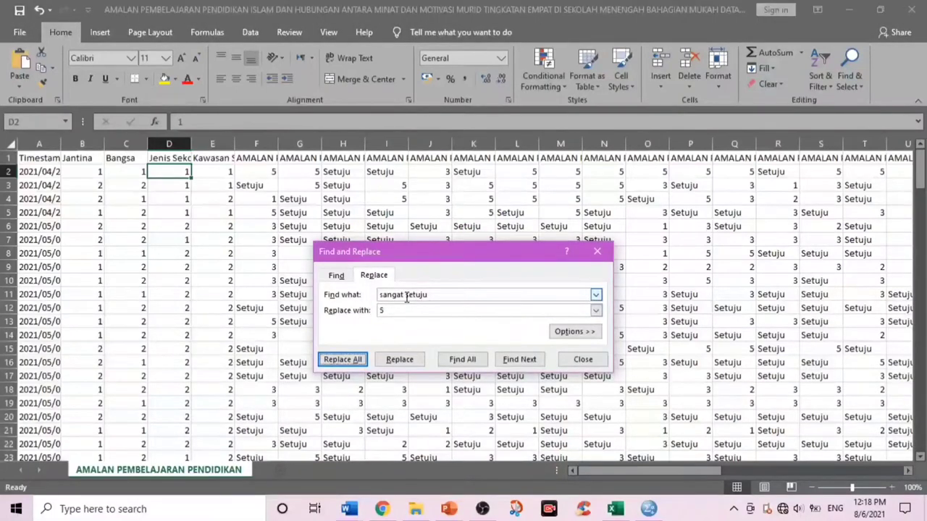
# - Replace every setuju entry in the response sheet with 4 and close the find-and-replace dialog
pyautogui.click(406, 295)
pyautogui.press('BackSpace')
pyautogui.press('BackSpace')
pyautogui.press('BackSpace')
pyautogui.press('BackSpace')
pyautogui.press('BackSpace')
pyautogui.press('BackSpace')
pyautogui.press('BackSpace')
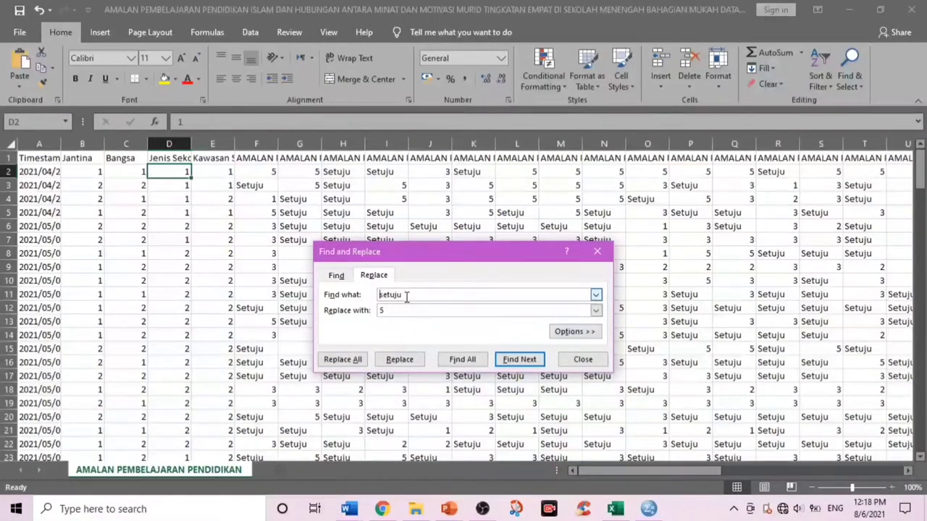
pyautogui.click(393, 311)
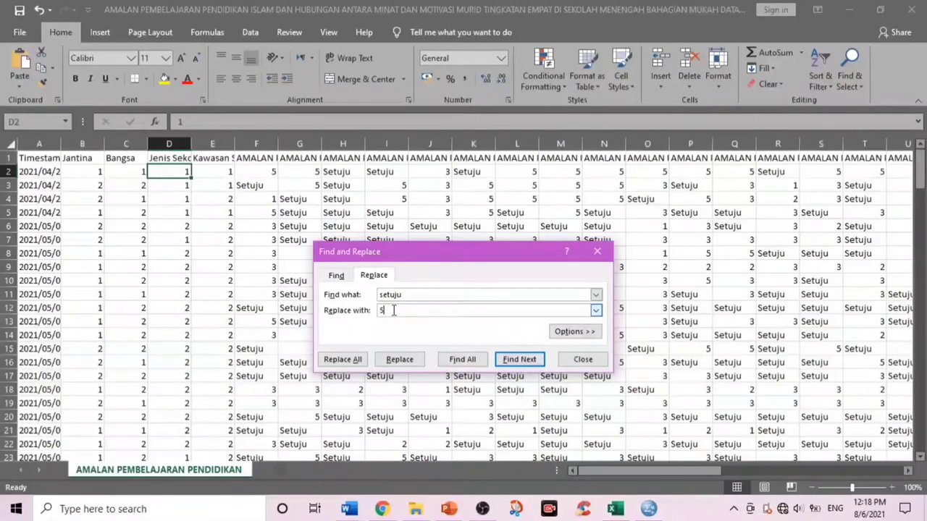
pyautogui.write('4')
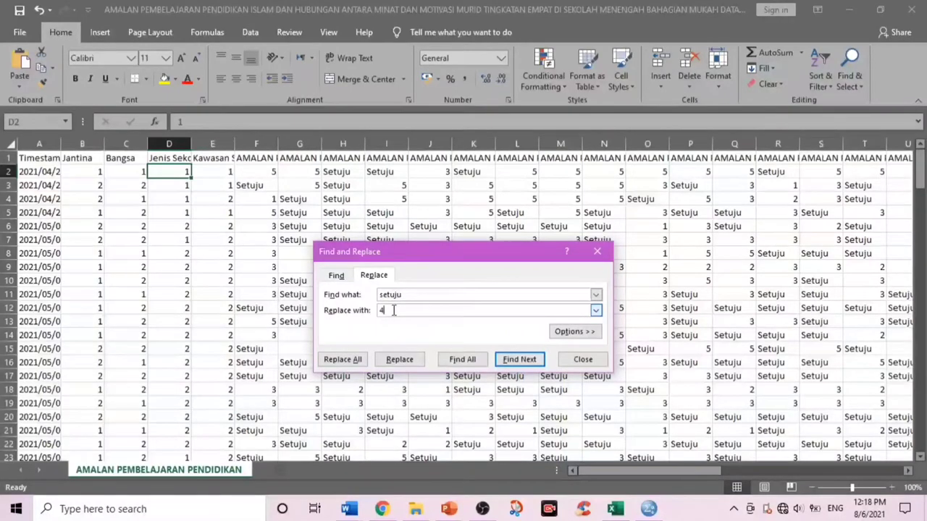
pyautogui.click(356, 362)
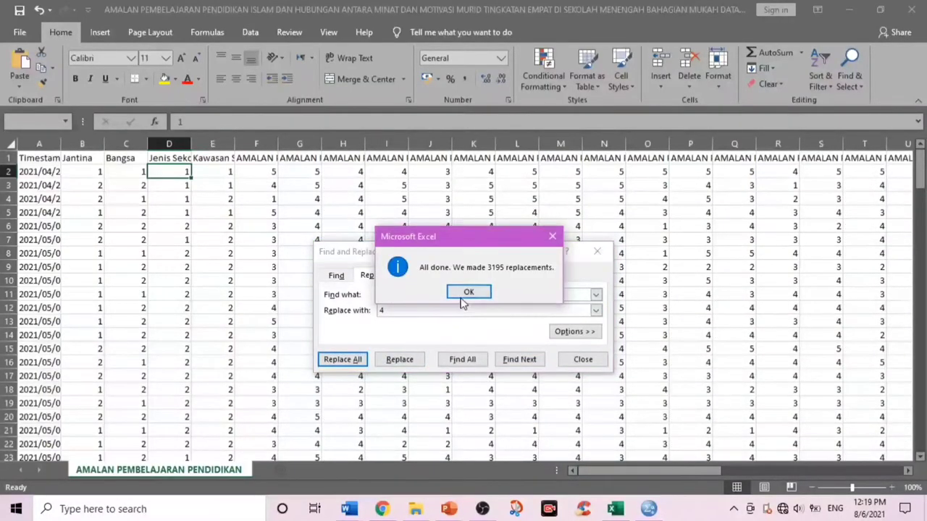
pyautogui.click(470, 292)
pyautogui.click(597, 251)
# - Copy the recoded response data from B2 through AS163, leaving out the header row and timestamp column
pyautogui.scroll(-9, 412, 342)
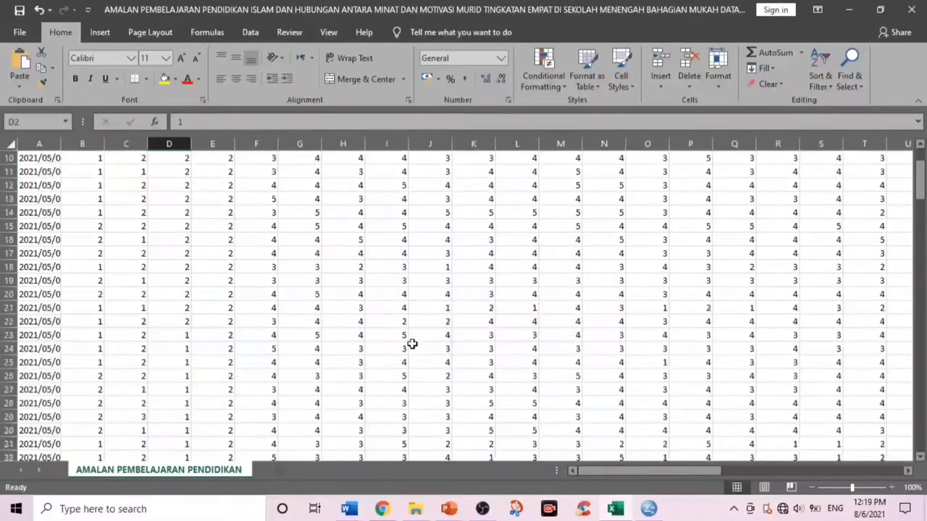
pyautogui.scroll(9, 412, 340)
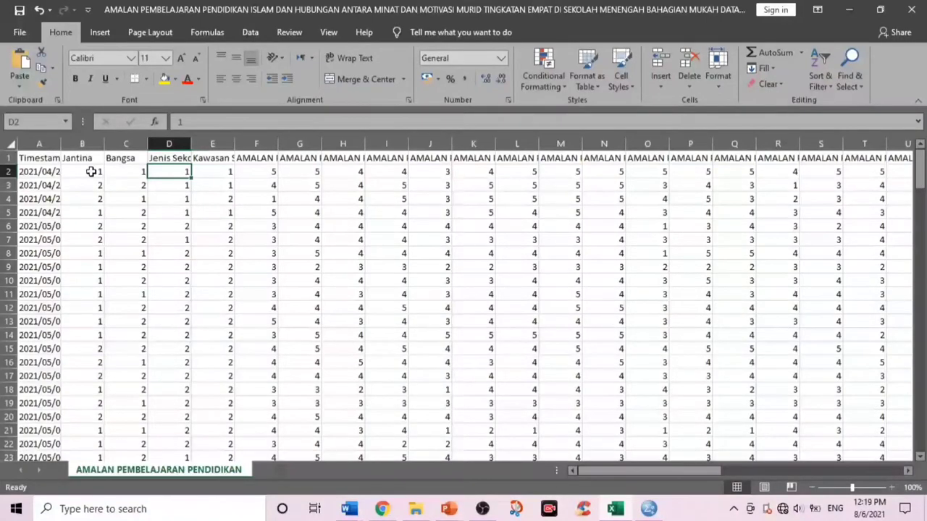
pyautogui.moveTo(91, 172); pyautogui.dragTo(840, 516)
pyautogui.moveTo(842, 436); pyautogui.dragTo(817, 405)
pyautogui.rightClick(818, 408)
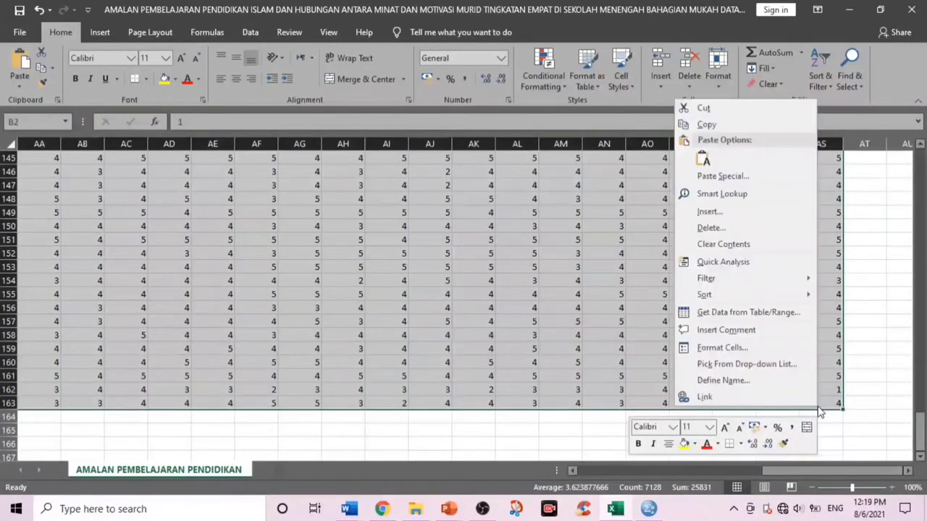
pyautogui.click(717, 123)
pyautogui.hotkey('ctrl', 'BackSpace')
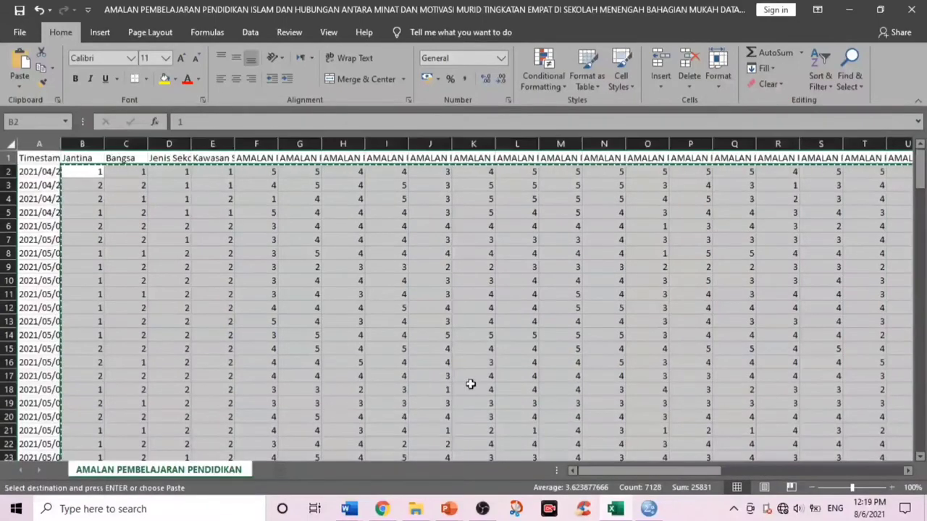
# - Switch to SPSS and paste the copied responses into the data grid, starting at row 1 of JANTINA
pyautogui.click(648, 510)
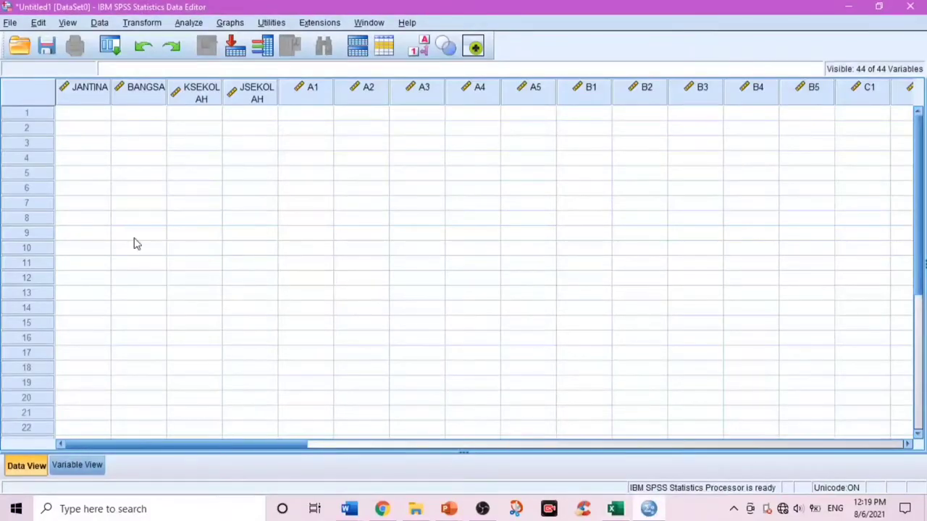
pyautogui.click(84, 116)
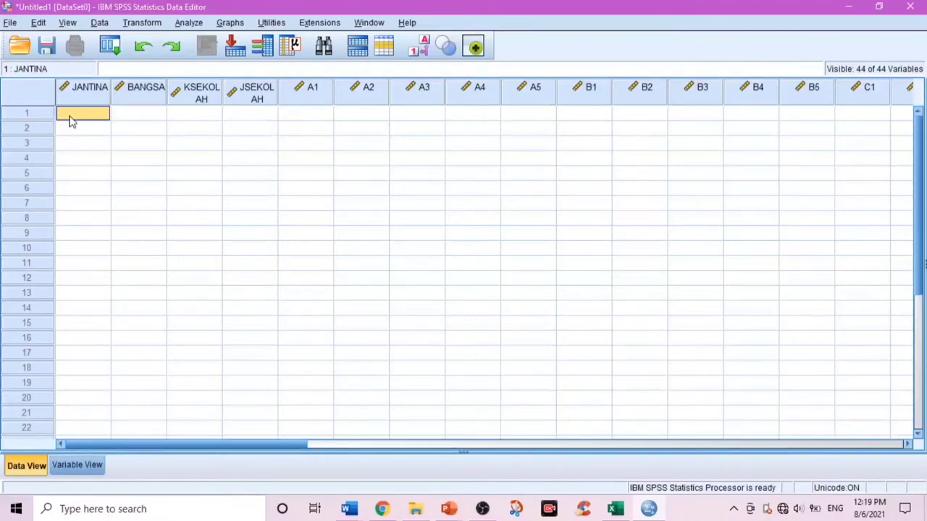
pyautogui.rightClick(72, 120)
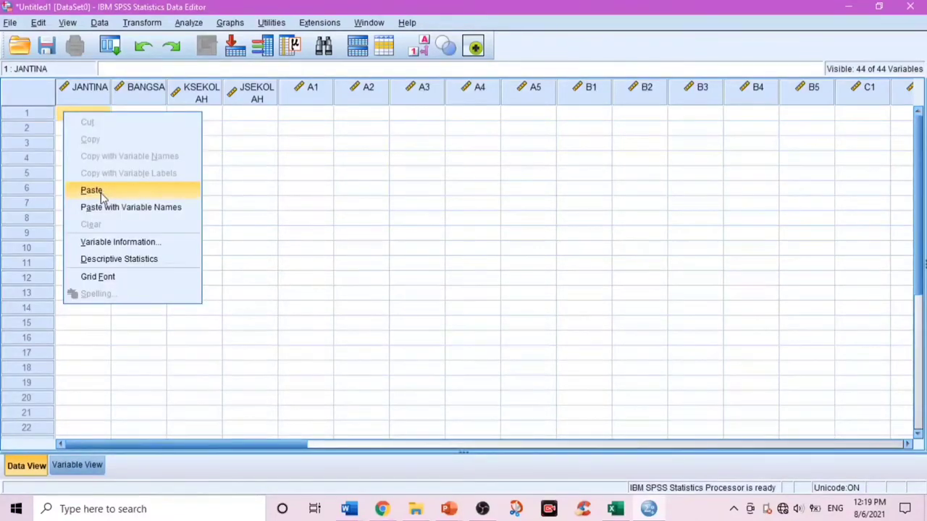
pyautogui.click(100, 192)
pyautogui.scroll(-1, 372, 268)
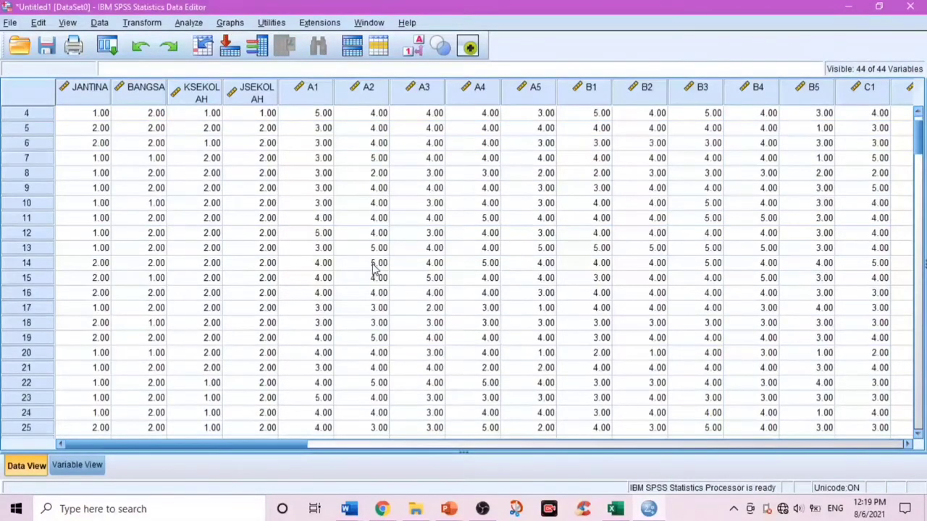
pyautogui.scroll(-20, 375, 268)
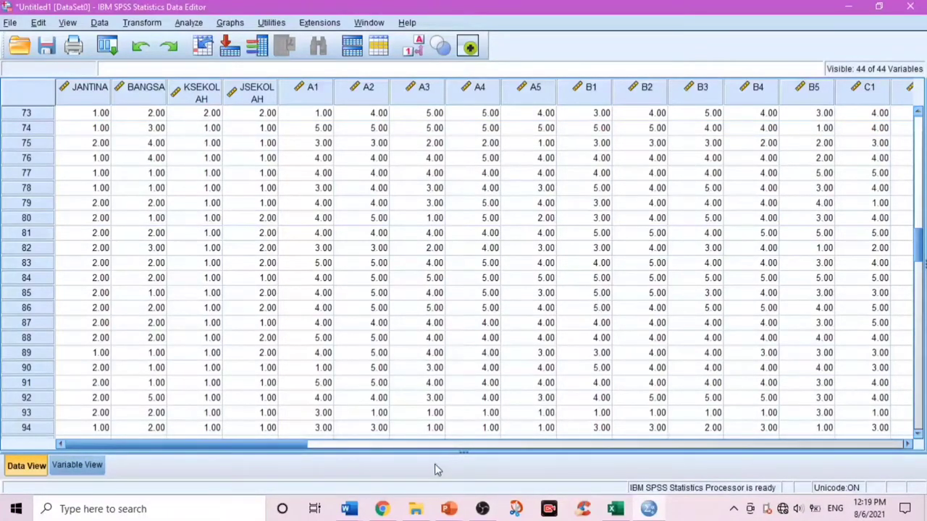
# - Switch to the GAMBAR AJAR SPSS presentation in PowerPoint and review the Compute Variable slides, Gambar 10 and 11
pyautogui.moveTo(448, 508)
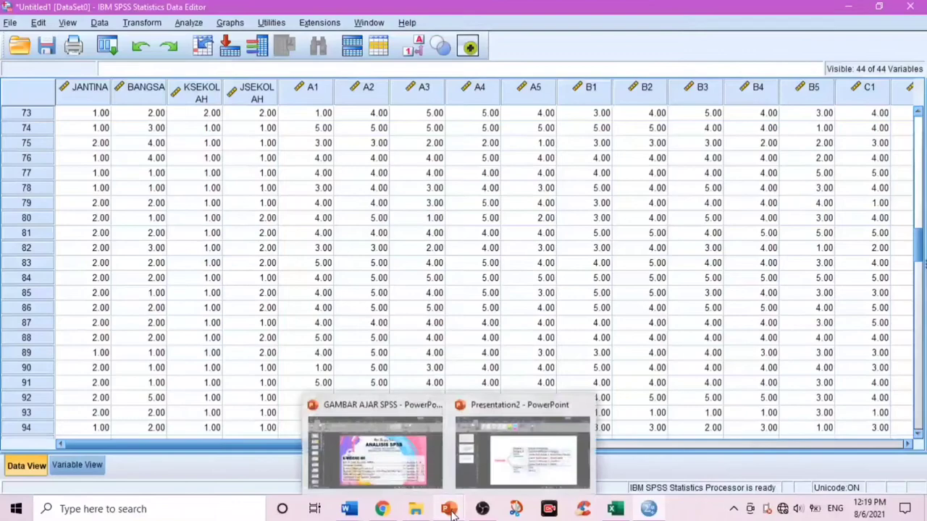
pyautogui.click(420, 475)
pyautogui.click(58, 373)
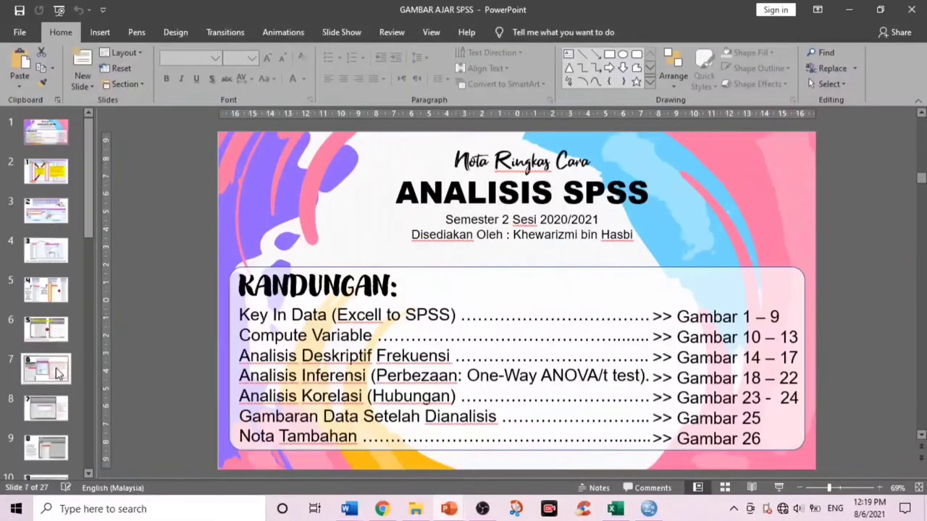
pyautogui.press('Down')
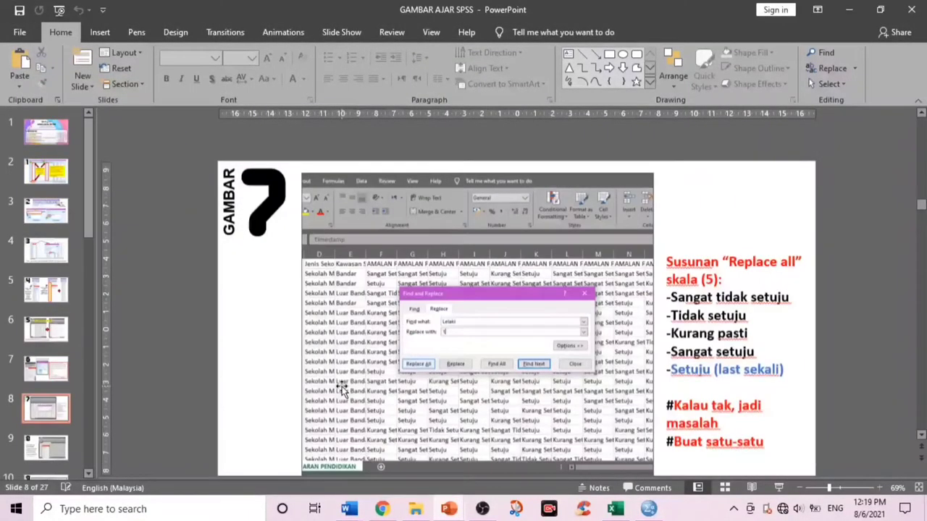
pyautogui.press('Down')
pyautogui.press('Down')
pyautogui.press('Down')
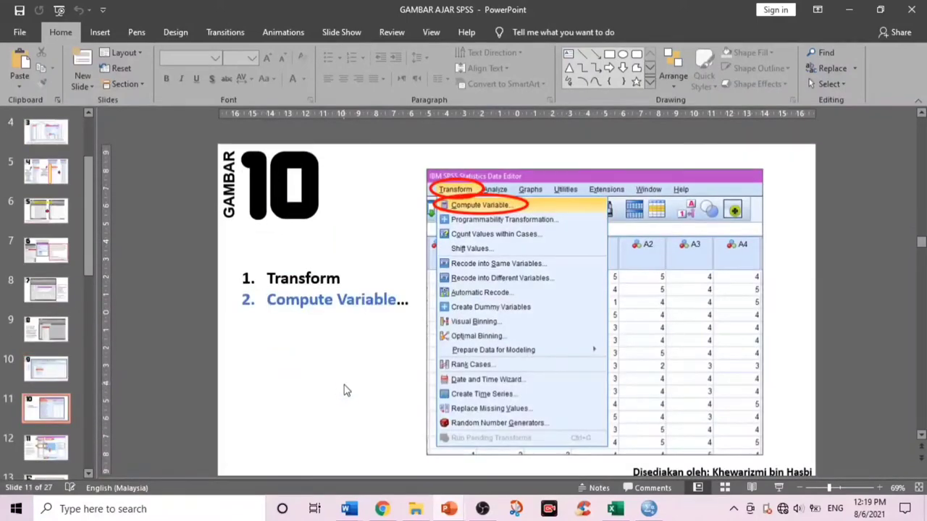
pyautogui.press('Down')
pyautogui.press('Down')
pyautogui.press('Up')
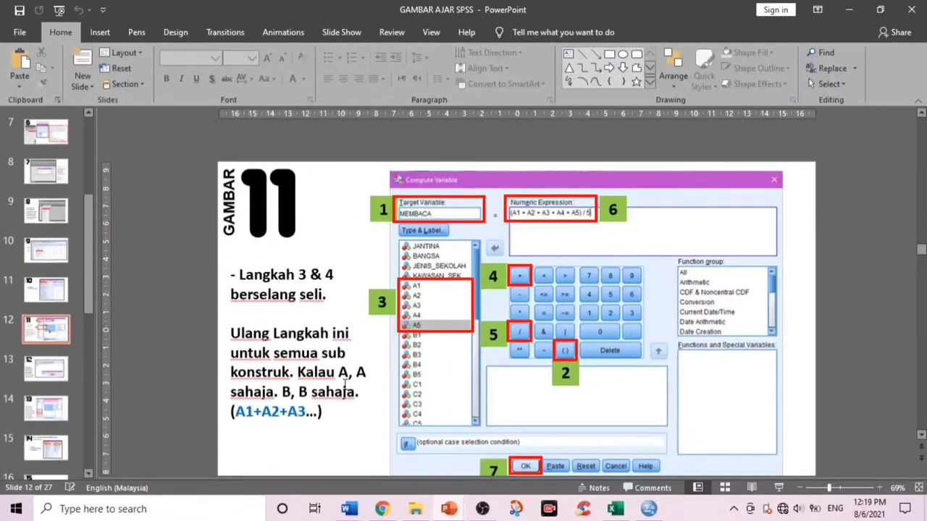
pyautogui.scroll(3, 344, 384)
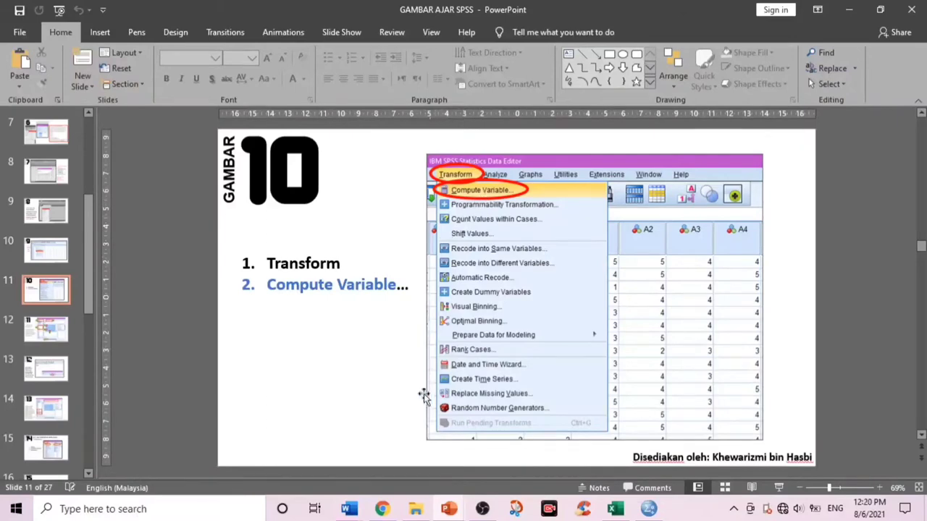
# - Switch back to SPSS and start a Compute Variable transformation with ULANGAN as the target variable
pyautogui.click(647, 509)
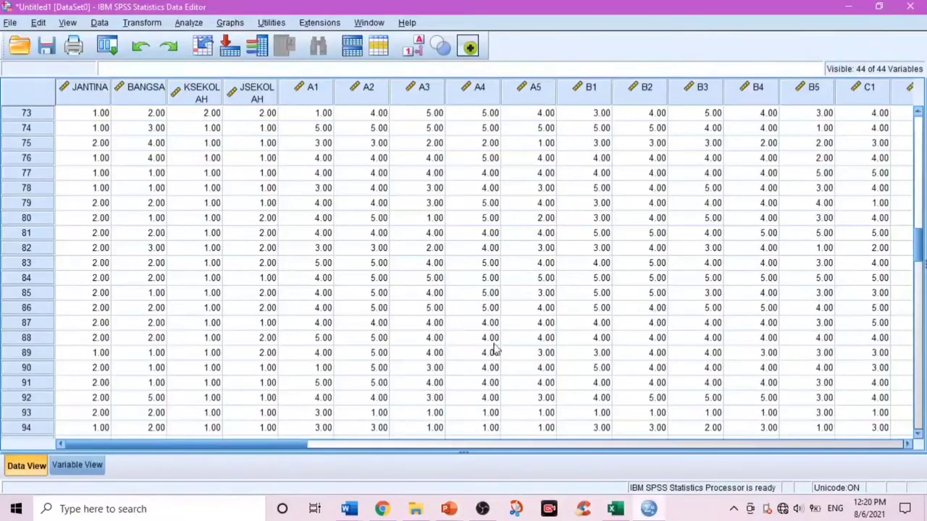
pyautogui.click(151, 24)
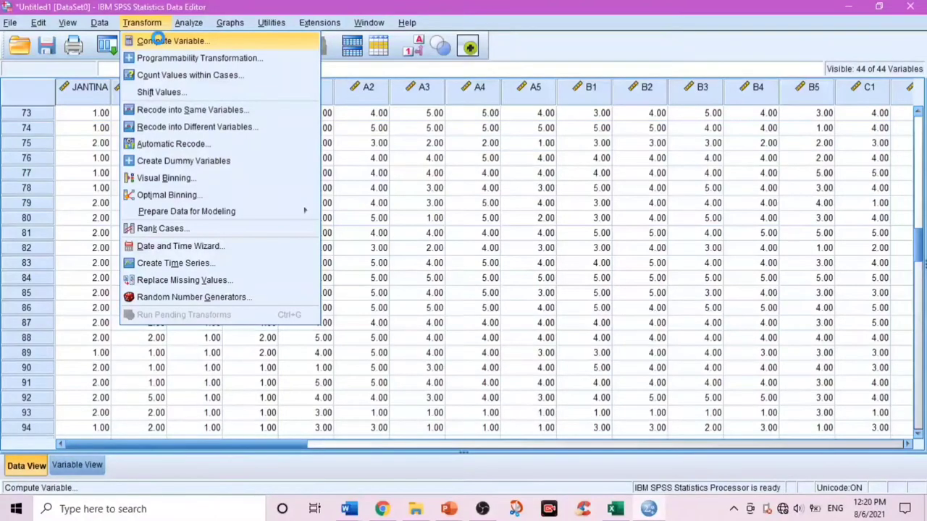
pyautogui.click(161, 42)
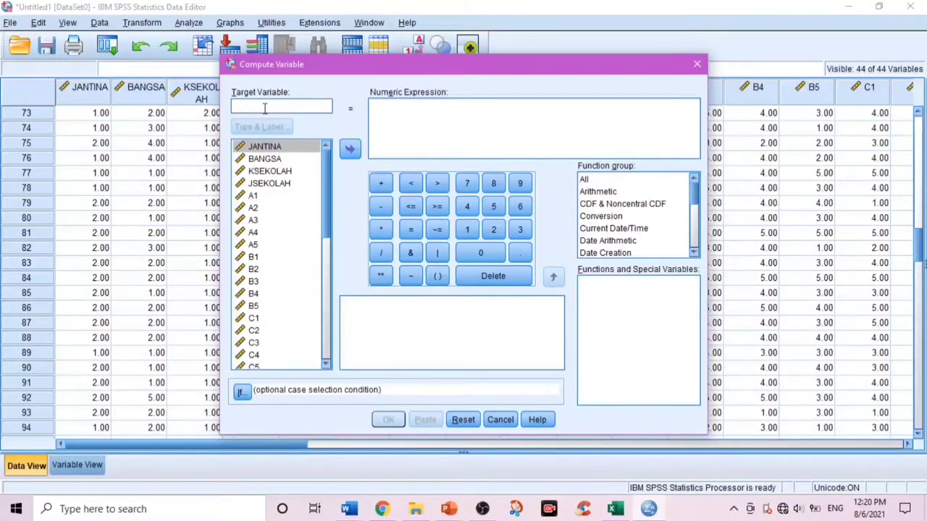
pyautogui.write('ulangan')
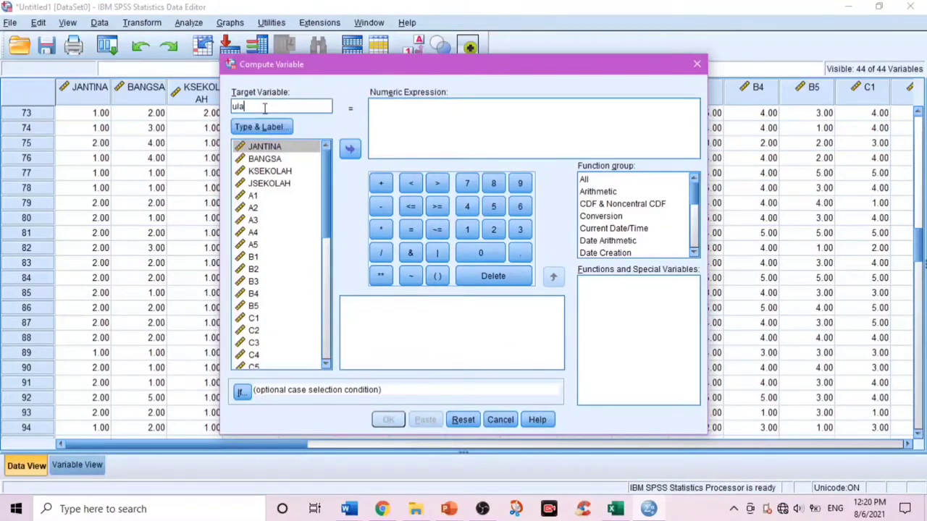
pyautogui.press('BackSpace')
pyautogui.press('BackSpace')
pyautogui.press('BackSpace')
pyautogui.press('BackSpace')
pyautogui.press('BackSpace')
pyautogui.press('BackSpace')
pyautogui.press('BackSpace')
pyautogui.write('ULANGAN')
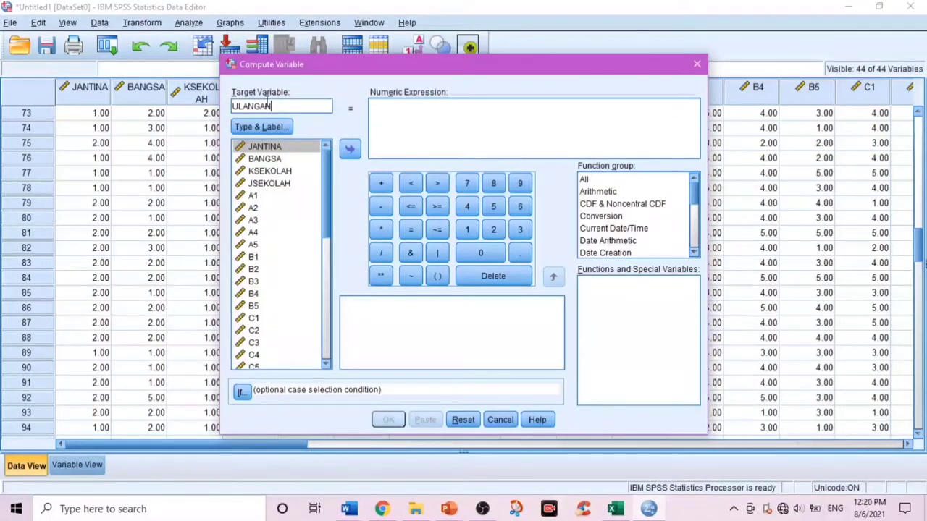
# - Build the bracketed sum (A1 + A2 + A3 + A4 + A5) as the numeric expression for ULANGAN
pyautogui.click(437, 278)
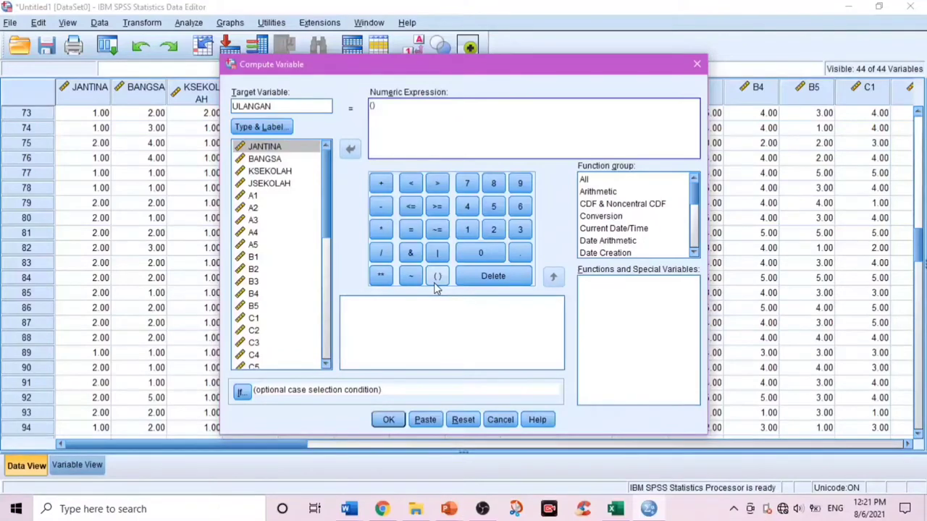
pyautogui.click(253, 198)
pyautogui.click(253, 199)
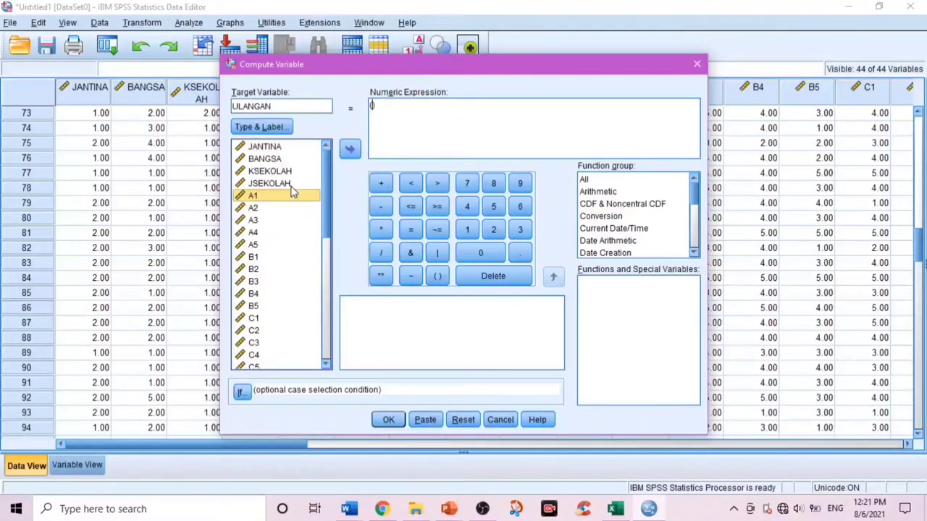
pyautogui.click(350, 151)
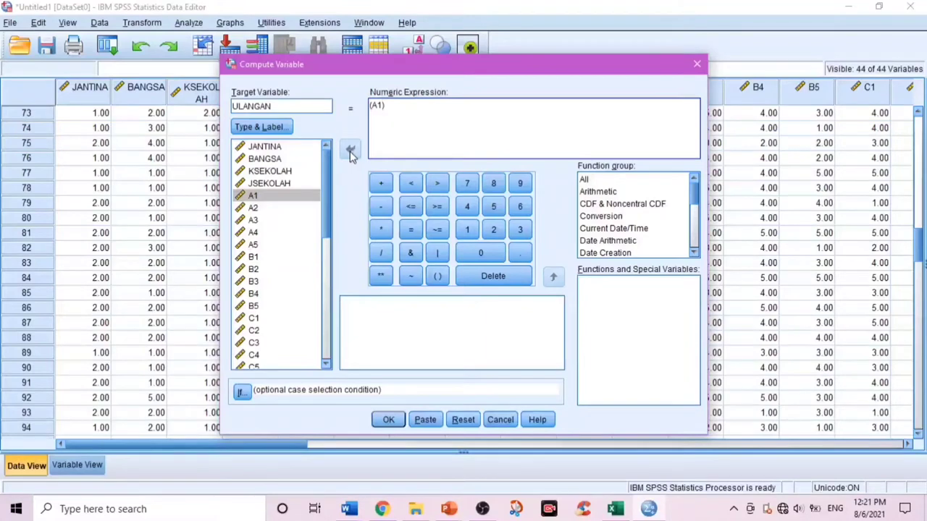
pyautogui.click(380, 183)
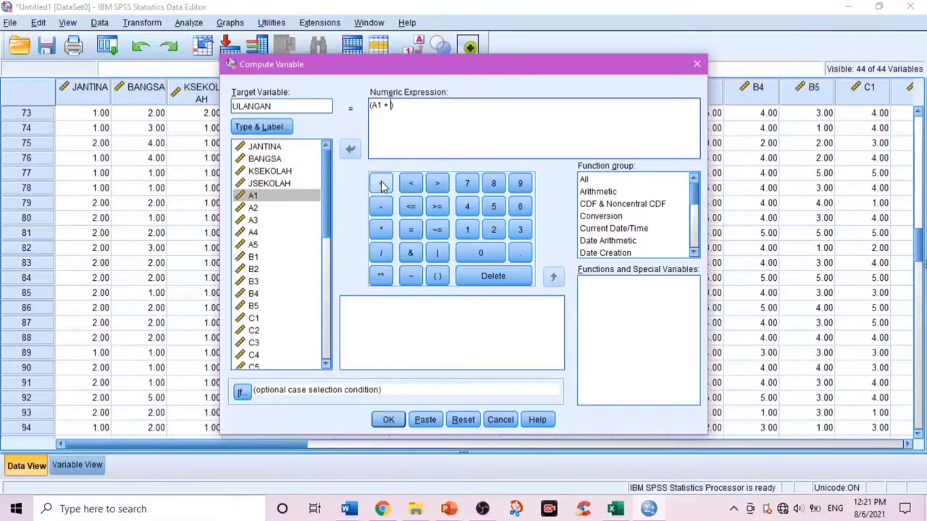
pyautogui.doubleClick(258, 210)
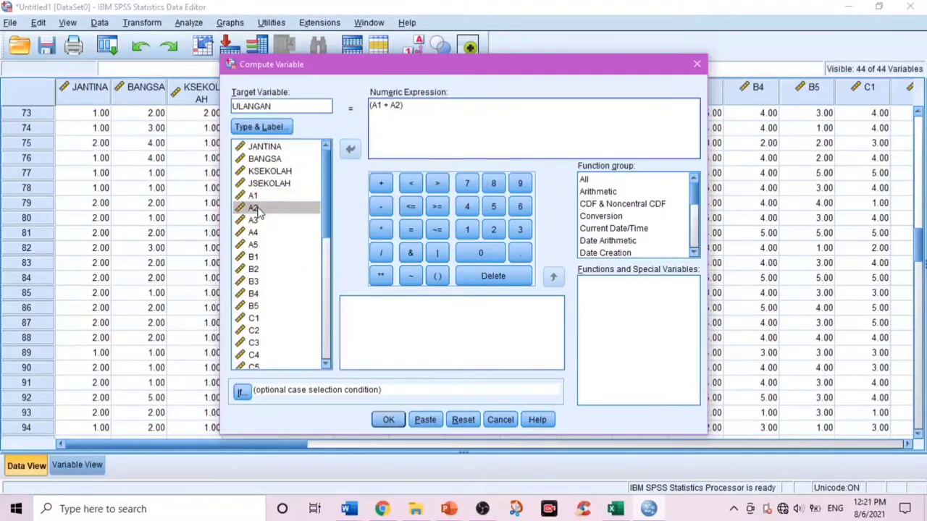
pyautogui.click(381, 184)
pyautogui.doubleClick(259, 220)
pyautogui.click(381, 183)
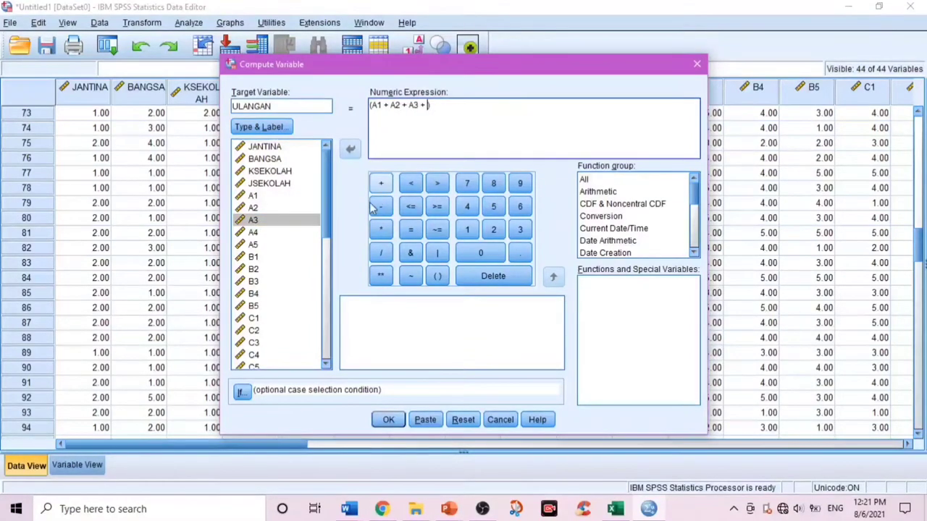
pyautogui.doubleClick(260, 234)
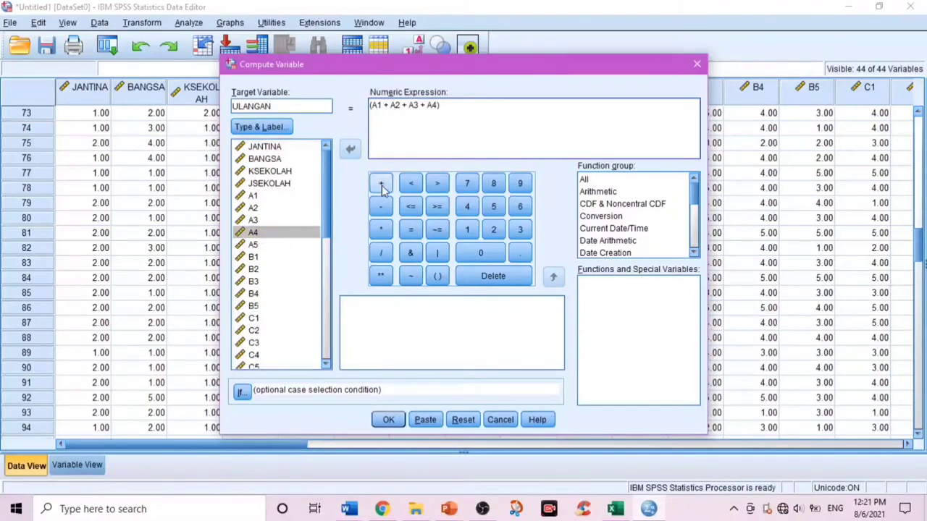
pyautogui.click(381, 183)
pyautogui.doubleClick(267, 247)
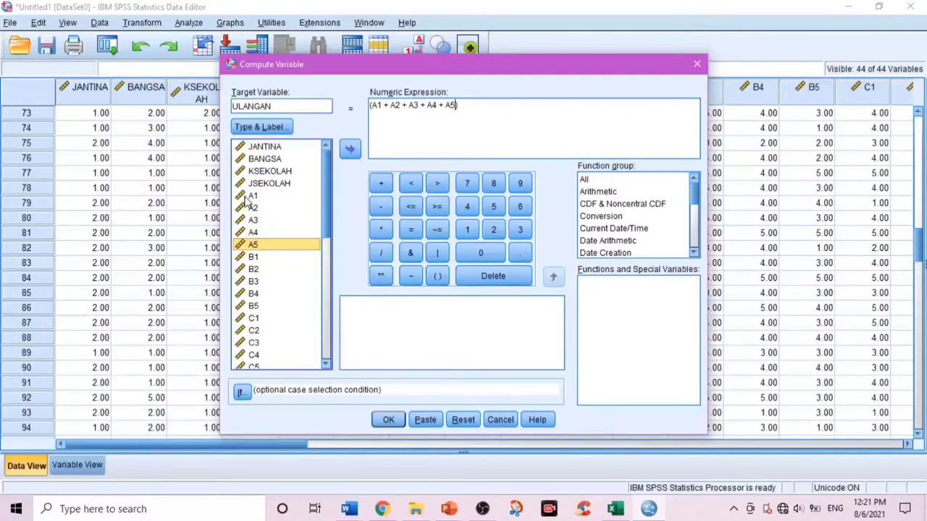
# - Divide the bracketed sum by 5 and run the computation of ULANGAN
pyautogui.click(462, 106)
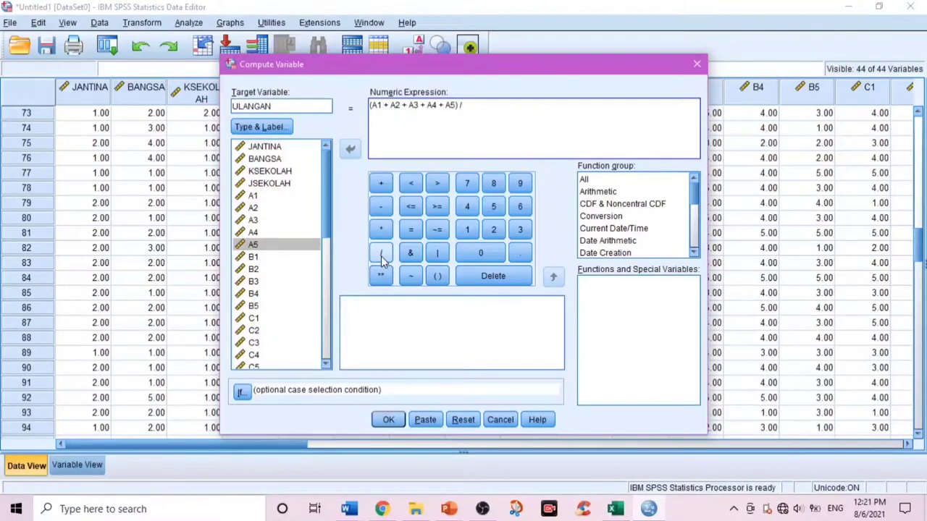
pyautogui.click(493, 207)
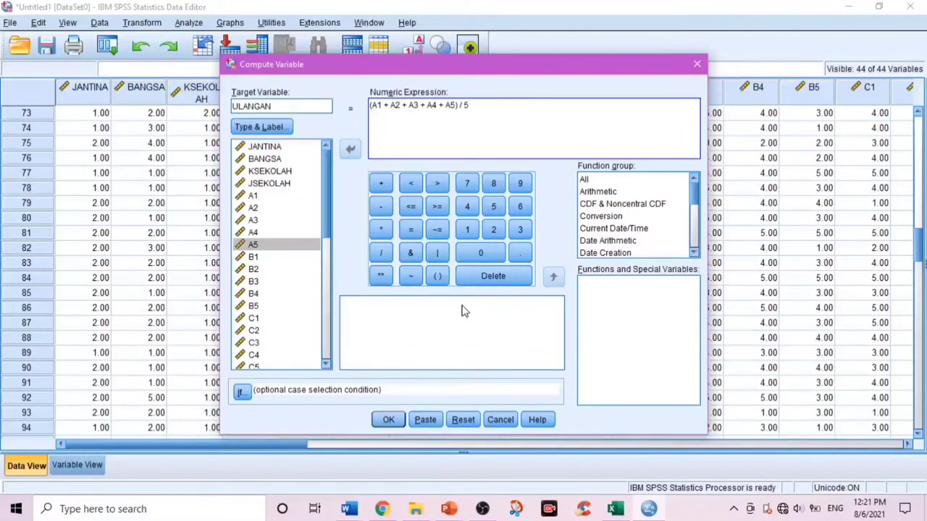
pyautogui.press('Return')
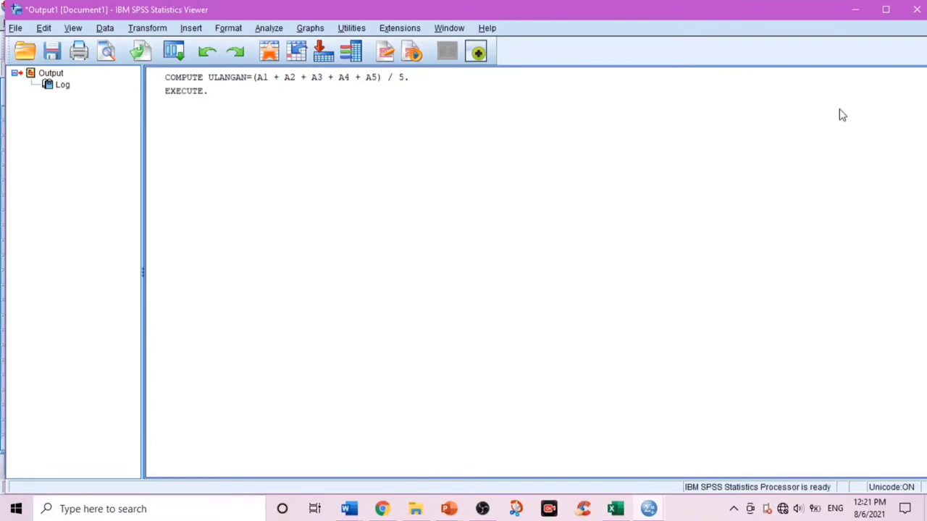
# - Close the output viewer without saving its contents and bring the new ULANGAN column into view in the data
pyautogui.hotkey('alt', 'F4')
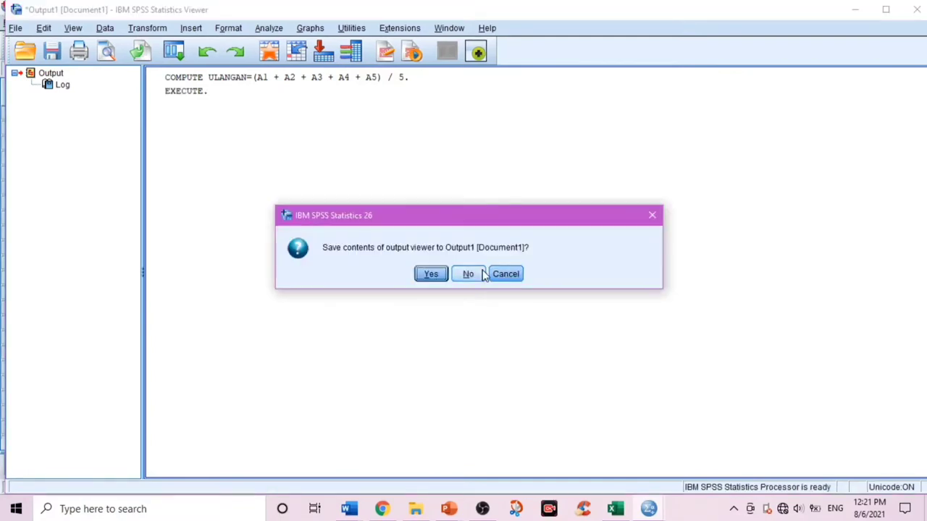
pyautogui.click(480, 275)
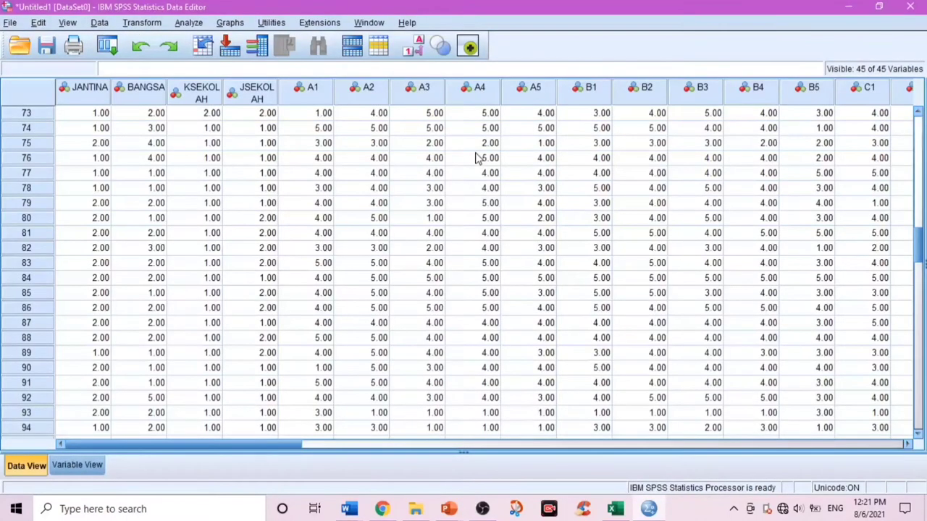
pyautogui.moveTo(226, 443); pyautogui.dragTo(757, 399)
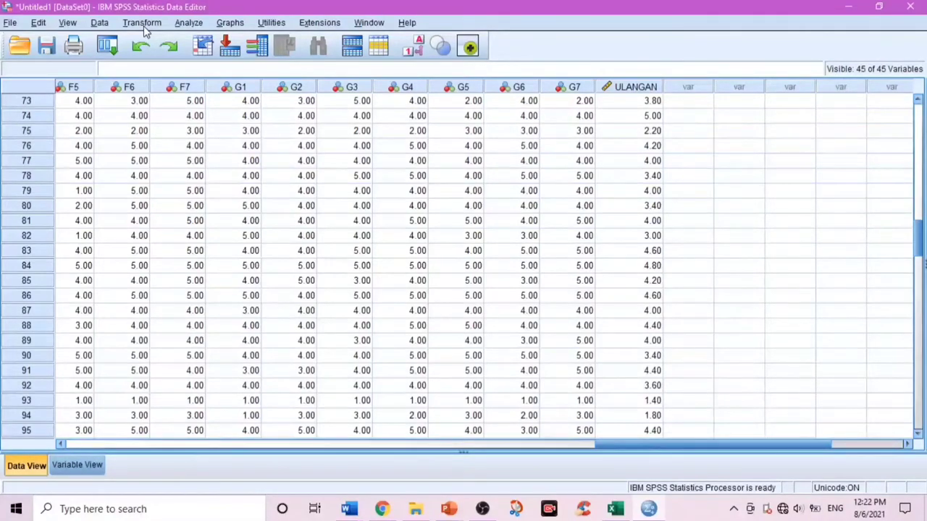
# - Compute the remaining sub-construct means PMASALAH, PBINCANG, MEMBACA, KULIAH, MINAT and MOTIVASI from their items, and discard the output
pyautogui.click(188, 22)
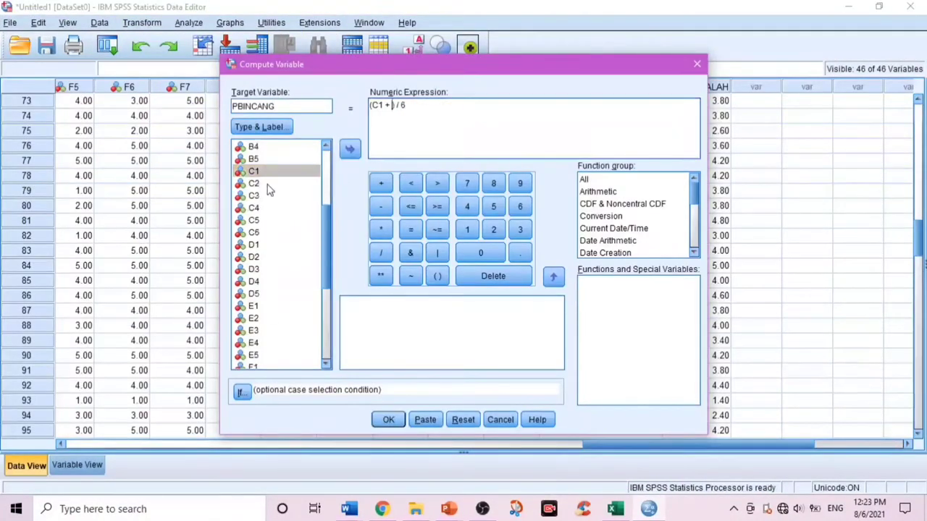
pyautogui.doubleClick(299, 197)
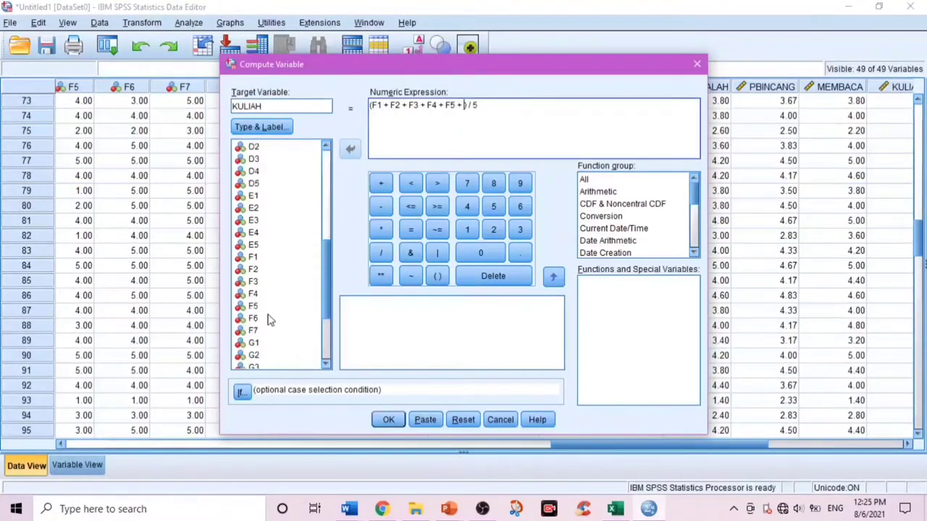
pyautogui.doubleClick(290, 105)
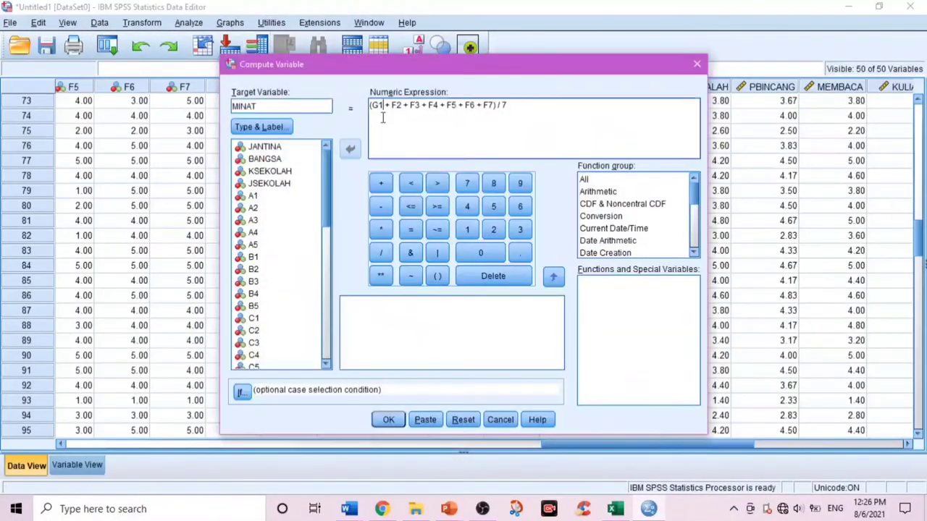
pyautogui.write('G')
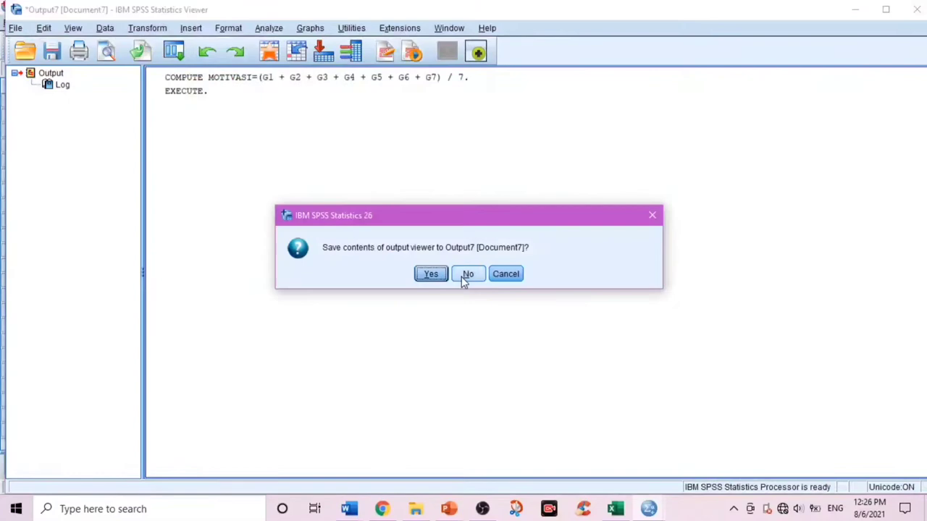
pyautogui.click(468, 273)
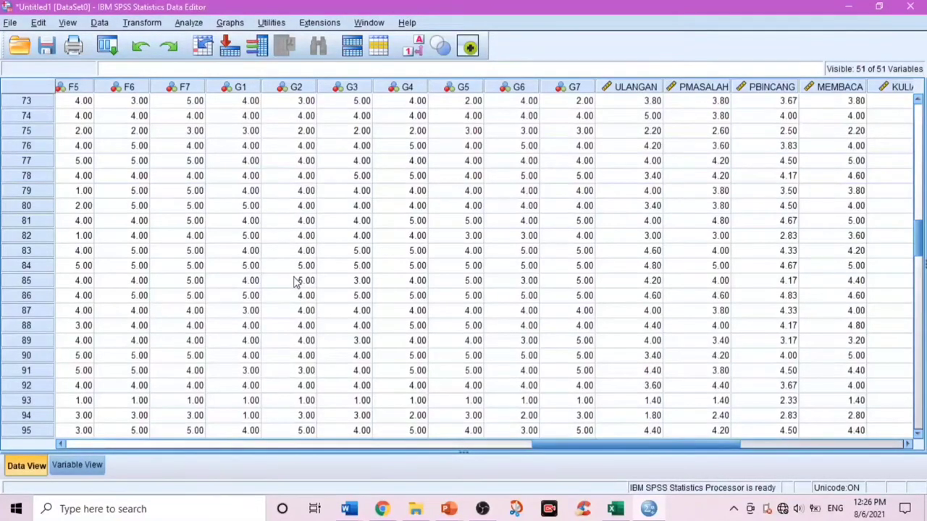
# - Check the computed mean columns, reopen Compute Variable and clear the G1 to G7 items from inside the expression's brackets
pyautogui.moveTo(533, 446); pyautogui.dragTo(666, 444)
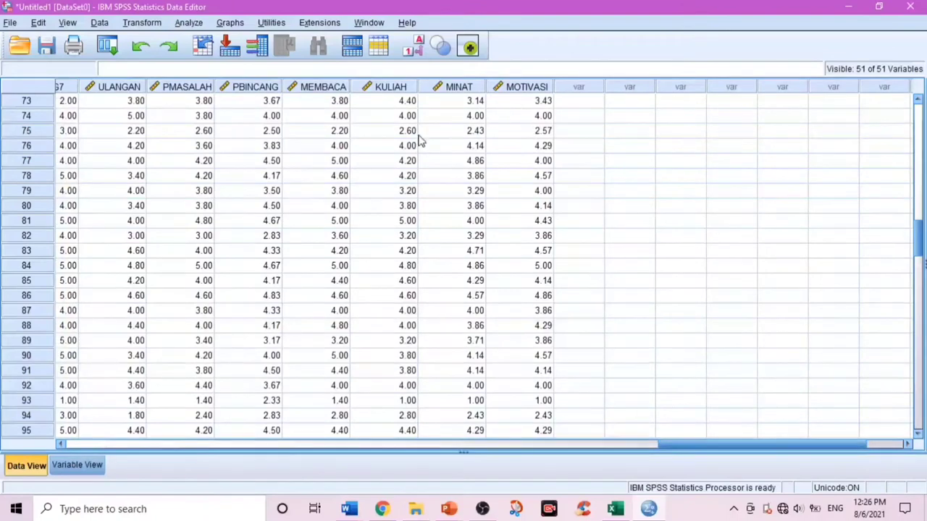
pyautogui.moveTo(745, 443); pyautogui.dragTo(682, 443)
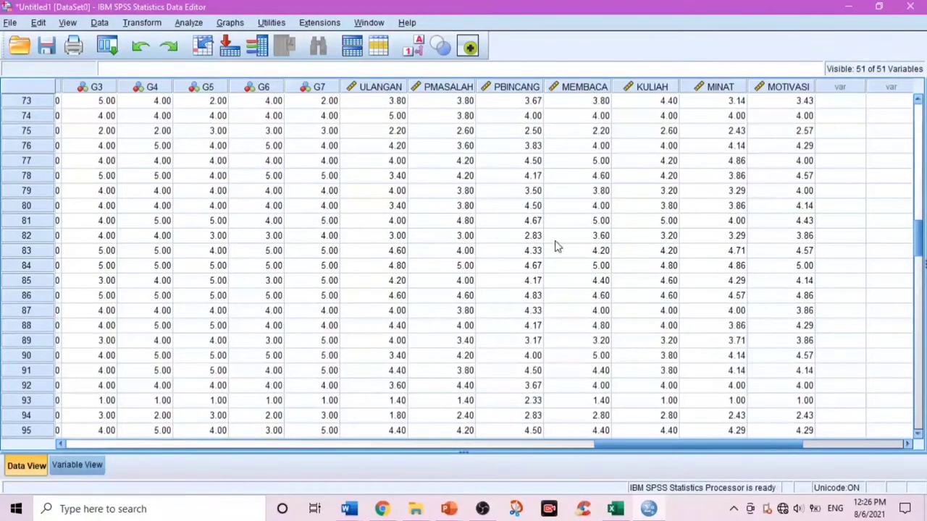
pyautogui.moveTo(686, 445); pyautogui.dragTo(141, 448)
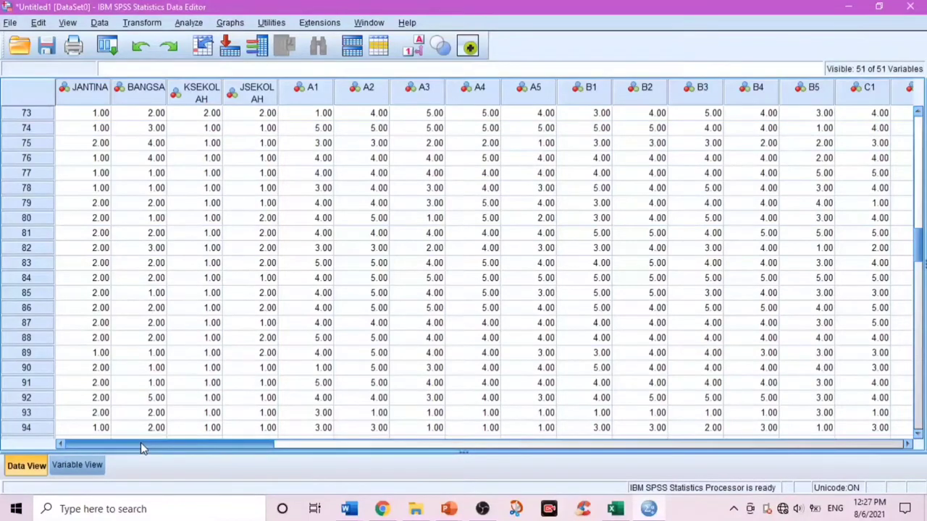
pyautogui.click(138, 25)
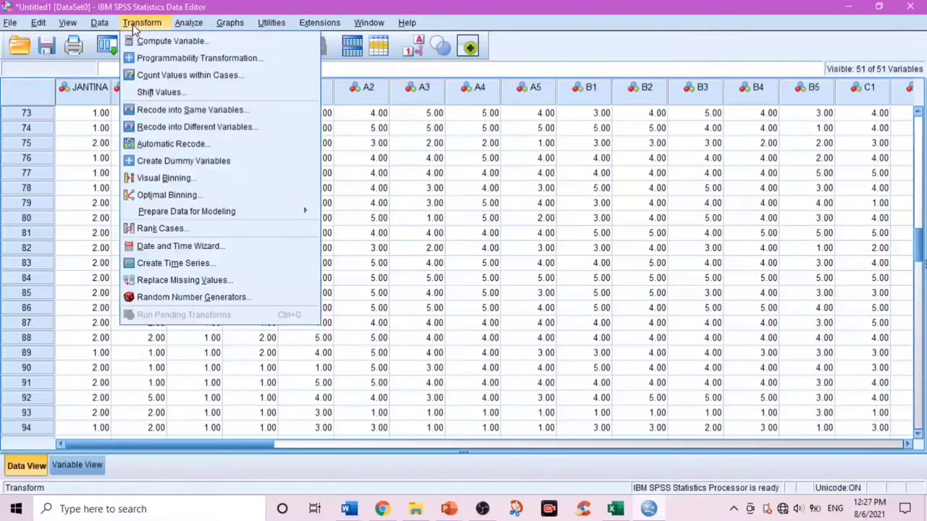
pyautogui.click(143, 42)
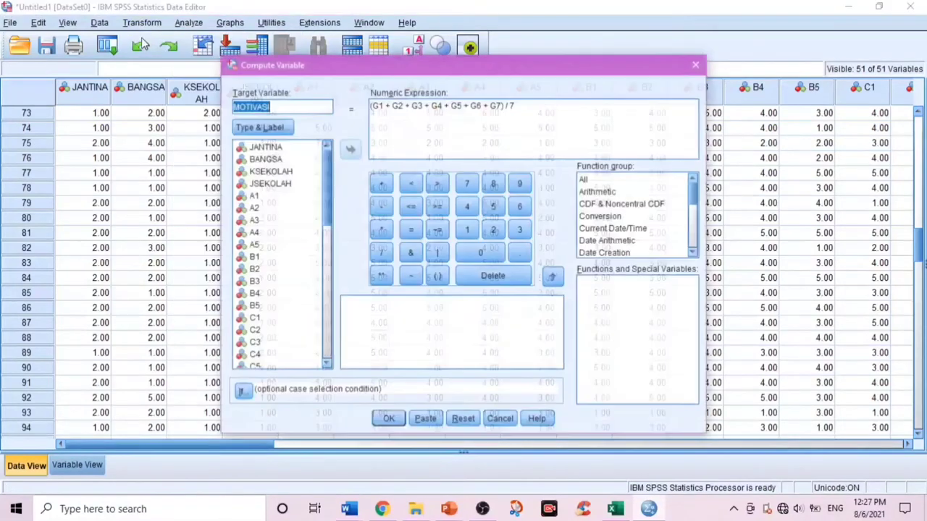
pyautogui.click(501, 107)
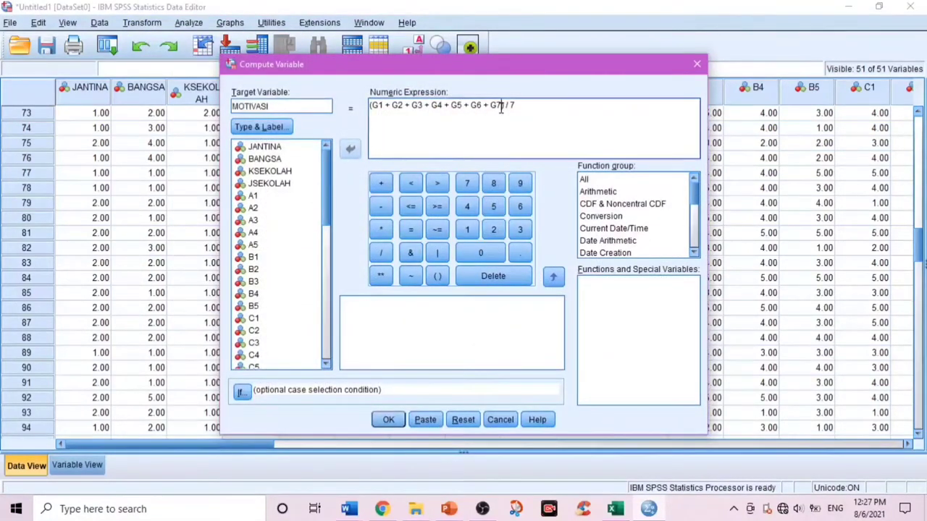
pyautogui.press('BackSpace')
pyautogui.press('BackSpace')
pyautogui.press('BackSpace')
pyautogui.press('BackSpace')
pyautogui.press('BackSpace')
pyautogui.press('BackSpace')
pyautogui.press('BackSpace')
pyautogui.press('BackSpace')
pyautogui.press('BackSpace')
pyautogui.press('BackSpace')
pyautogui.press('BackSpace')
pyautogui.press('BackSpace')
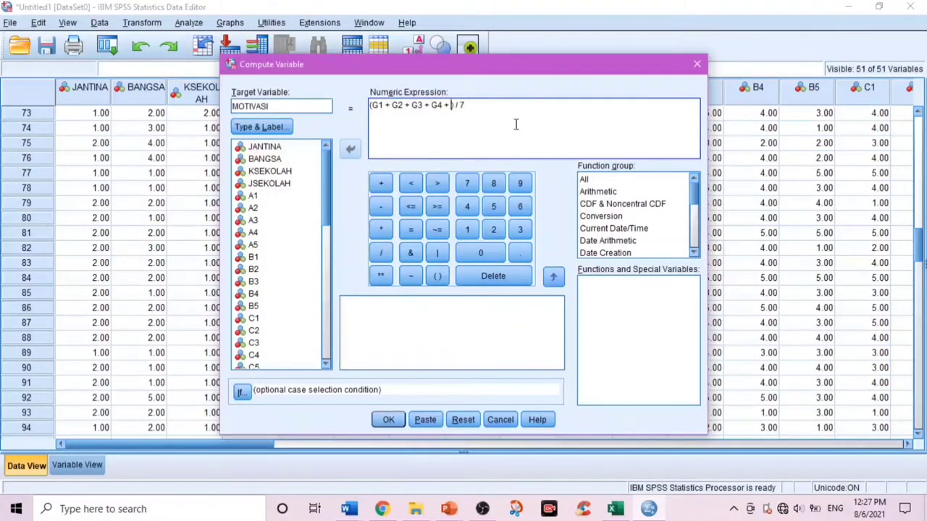
pyautogui.press('BackSpace')
pyautogui.press('BackSpace')
pyautogui.press('BackSpace')
pyautogui.press('BackSpace')
pyautogui.press('BackSpace')
pyautogui.press('BackSpace')
pyautogui.press('BackSpace')
pyautogui.press('BackSpace')
pyautogui.press('BackSpace')
pyautogui.press('BackSpace')
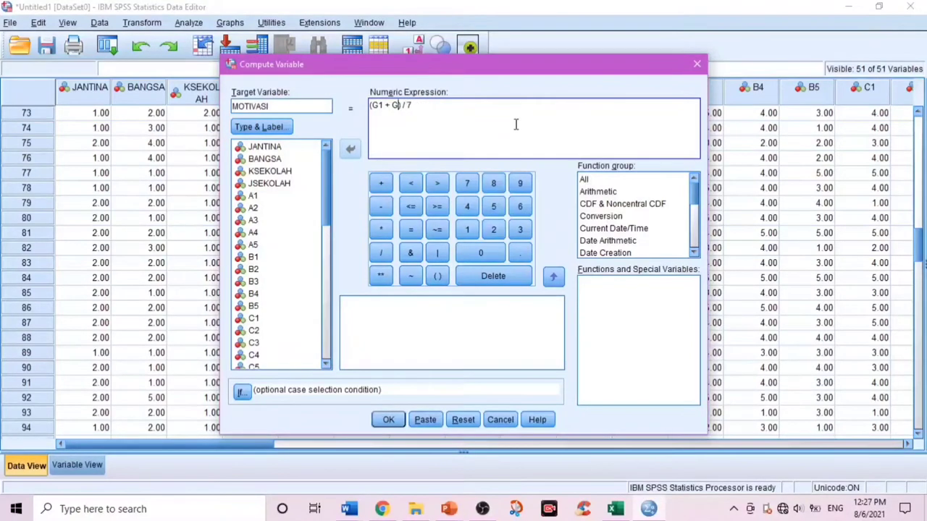
pyautogui.press('BackSpace')
pyautogui.press('BackSpace')
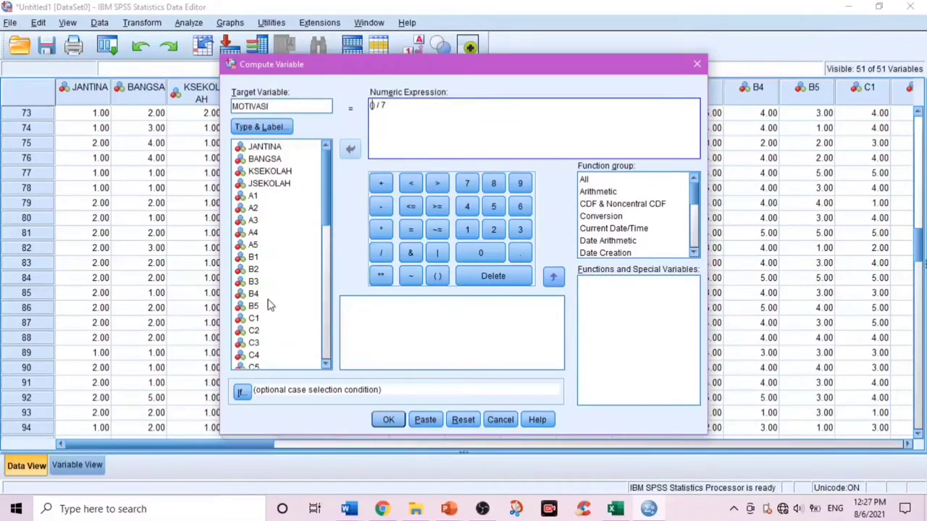
# - Insert ULANGAN + PMASALAH inside the brackets of the numeric expression
pyautogui.click(326, 255)
pyautogui.click(329, 301)
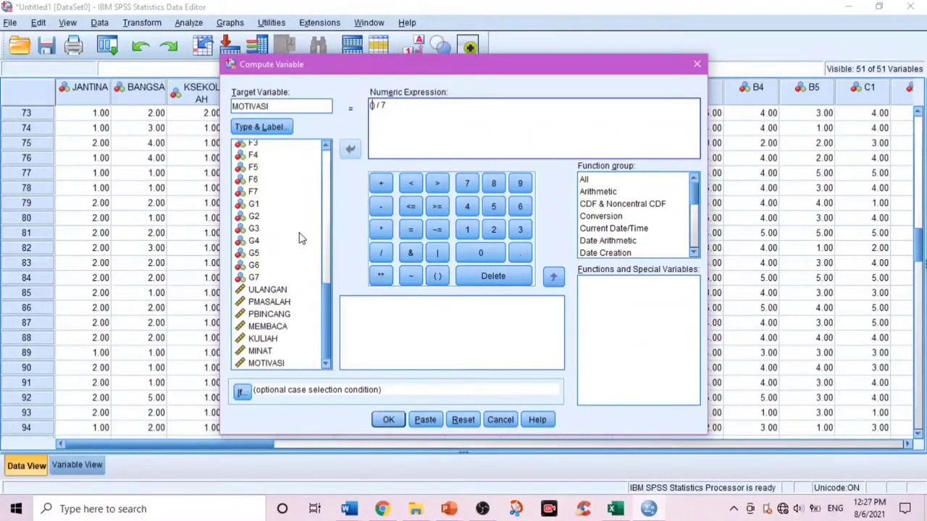
pyautogui.click(268, 290)
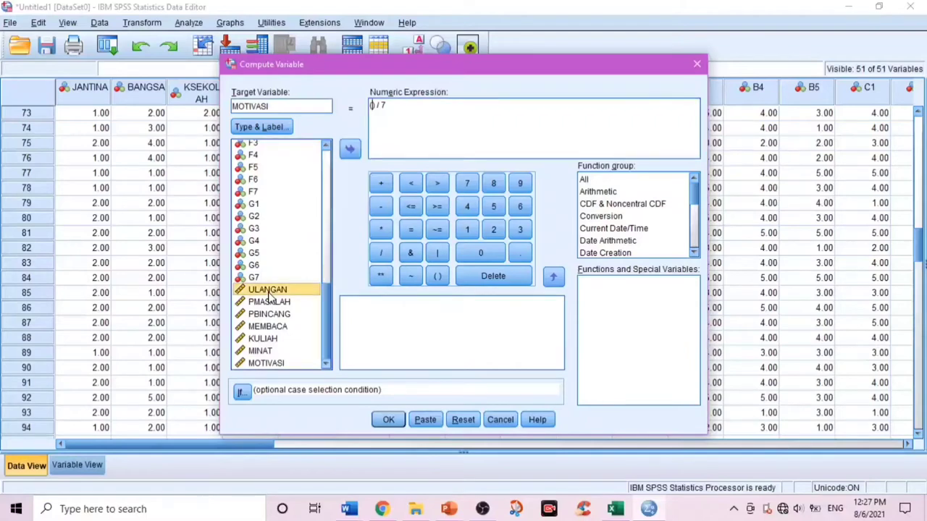
pyautogui.click(271, 303)
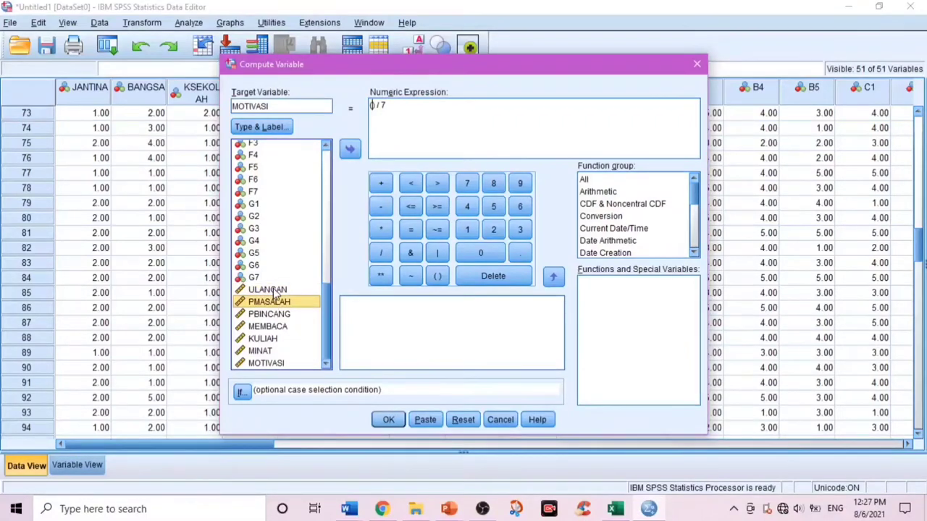
pyautogui.click(268, 290)
pyautogui.click(350, 151)
pyautogui.click(290, 303)
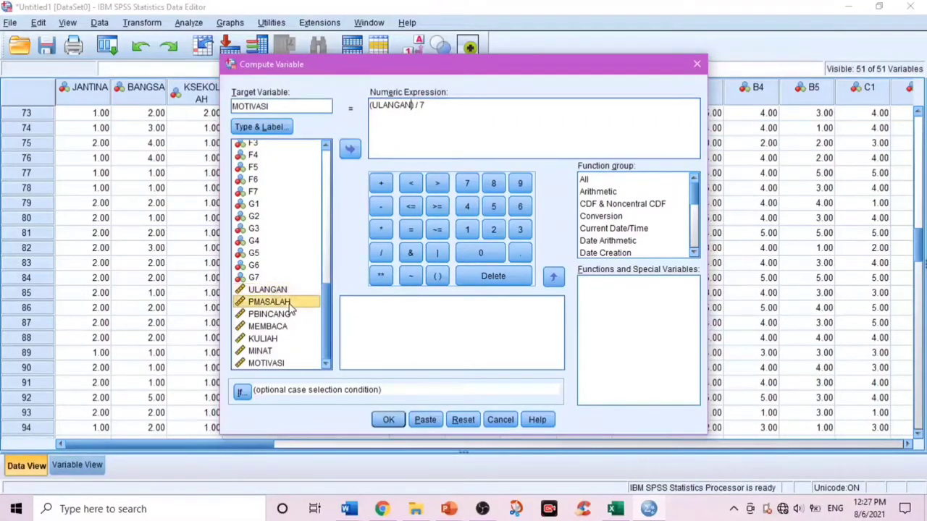
pyautogui.click(381, 182)
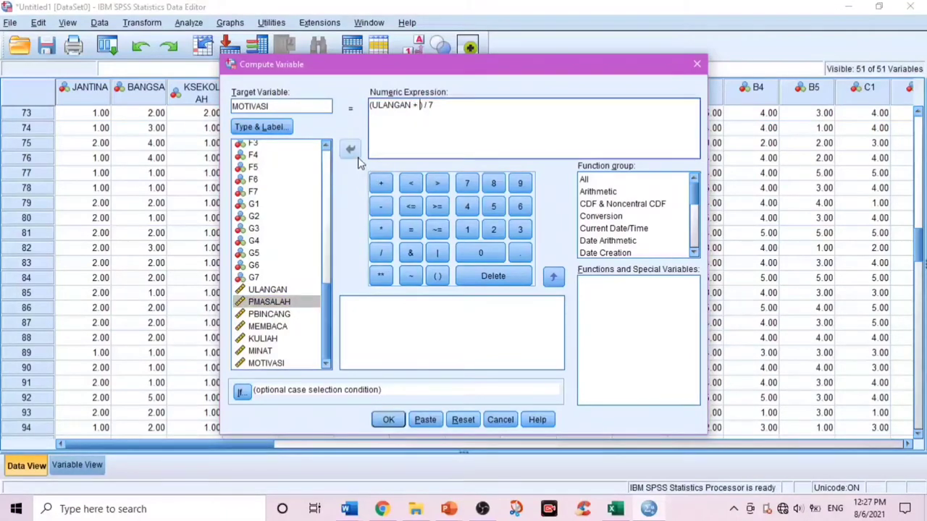
pyautogui.click(349, 150)
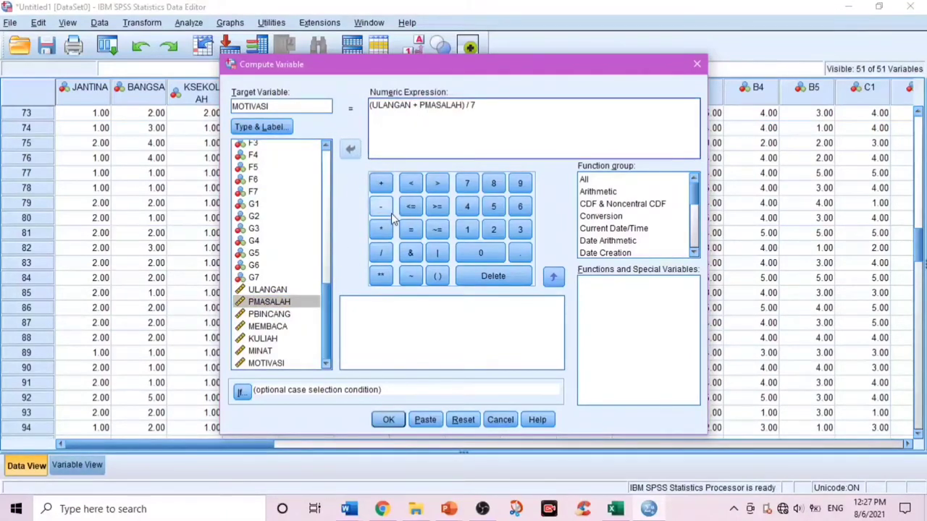
# - Add PBINCANG, MEMBACA and KULIAH to the bracketed sum and set the divisor to 5
pyautogui.click(381, 185)
pyautogui.click(286, 314)
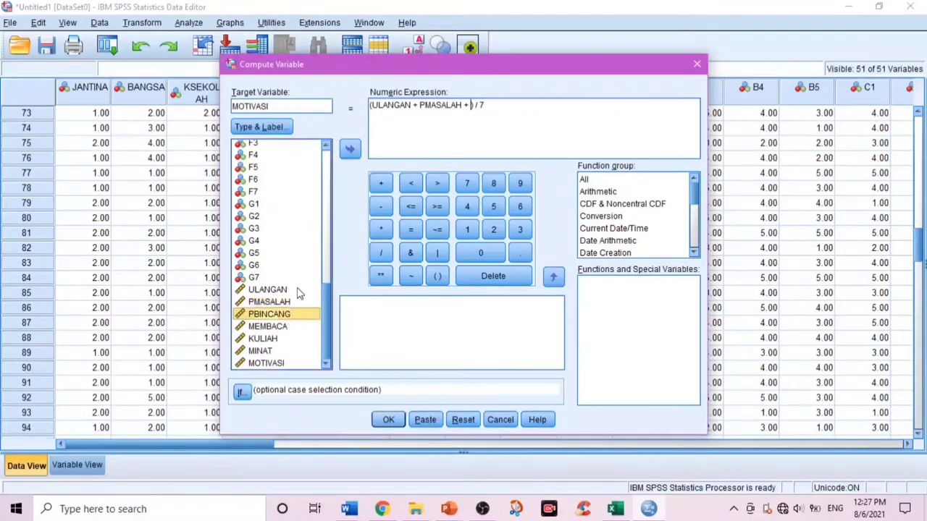
pyautogui.click(350, 149)
pyautogui.click(378, 184)
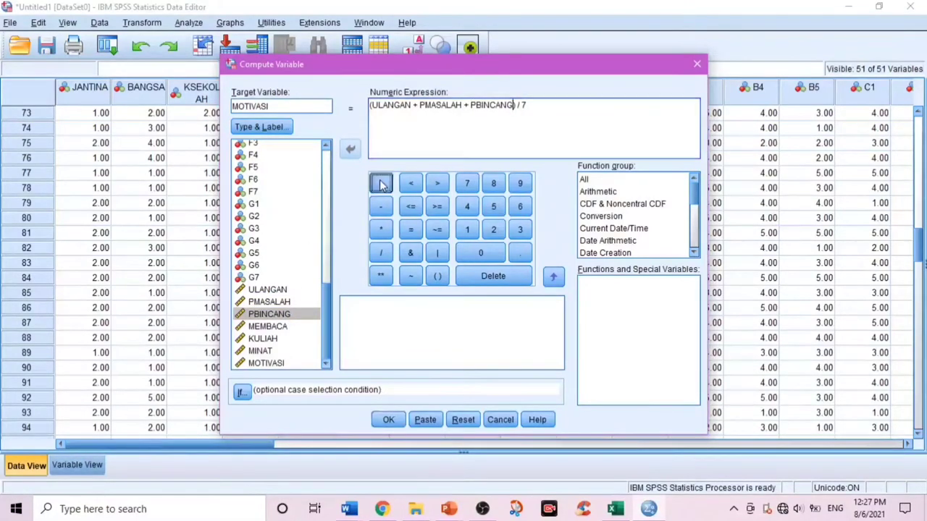
pyautogui.click(289, 330)
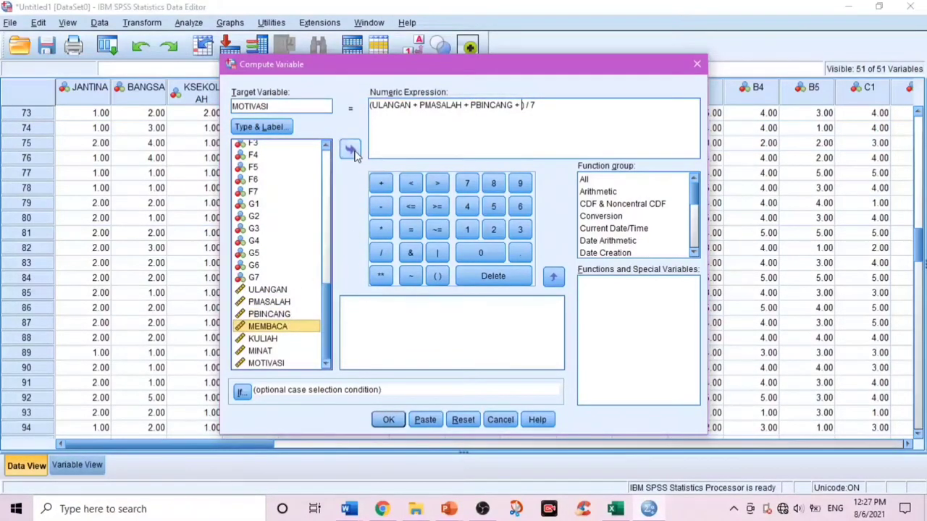
pyautogui.click(349, 150)
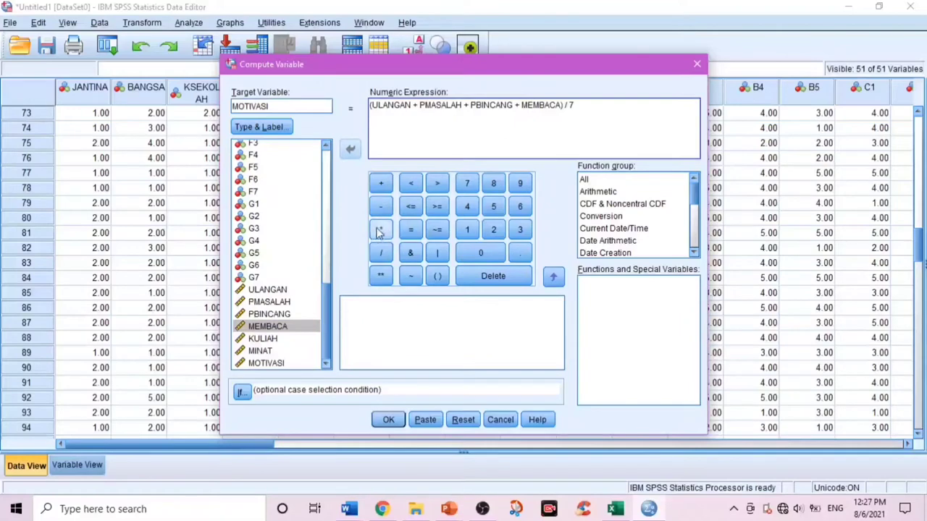
pyautogui.click(381, 183)
pyautogui.click(291, 338)
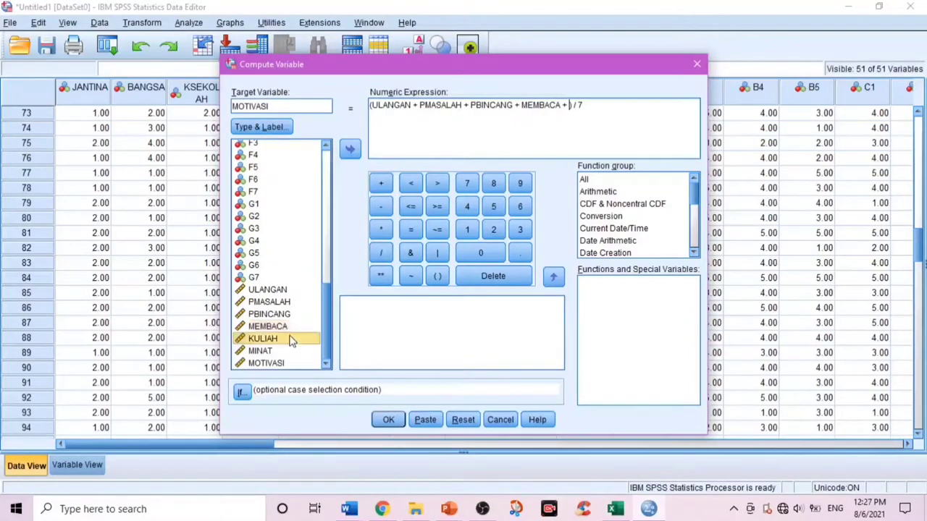
pyautogui.click(351, 150)
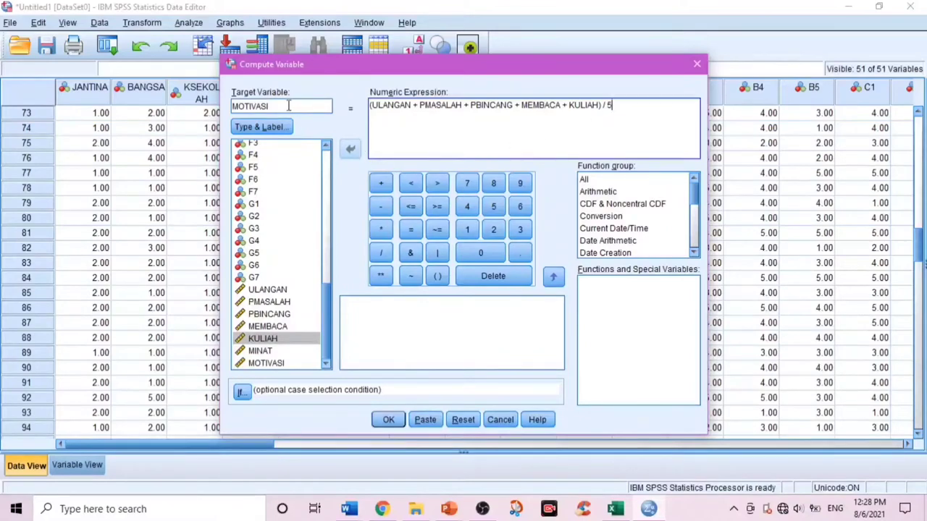
# - Replace the target variable name with AMALPMBELAJARAN
pyautogui.moveTo(289, 107); pyautogui.dragTo(247, 108)
pyautogui.doubleClick(233, 108)
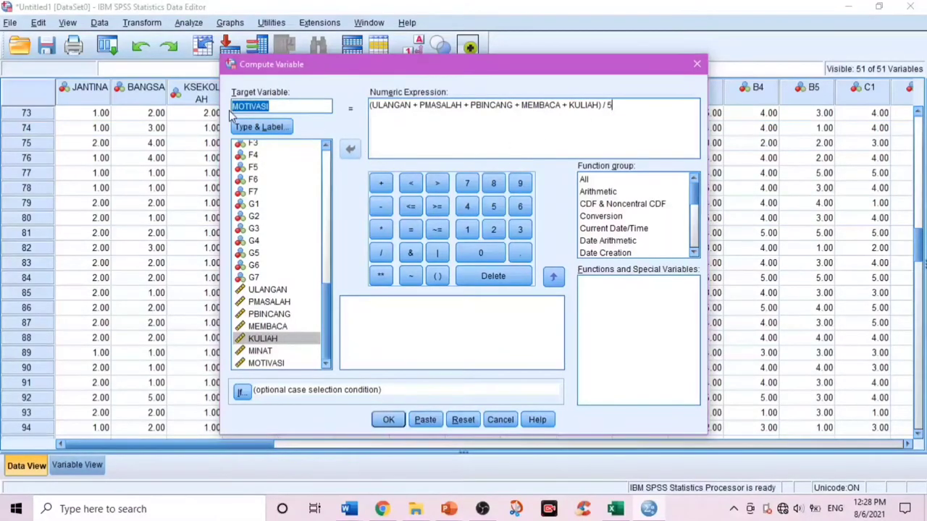
pyautogui.write('AMALANPE')
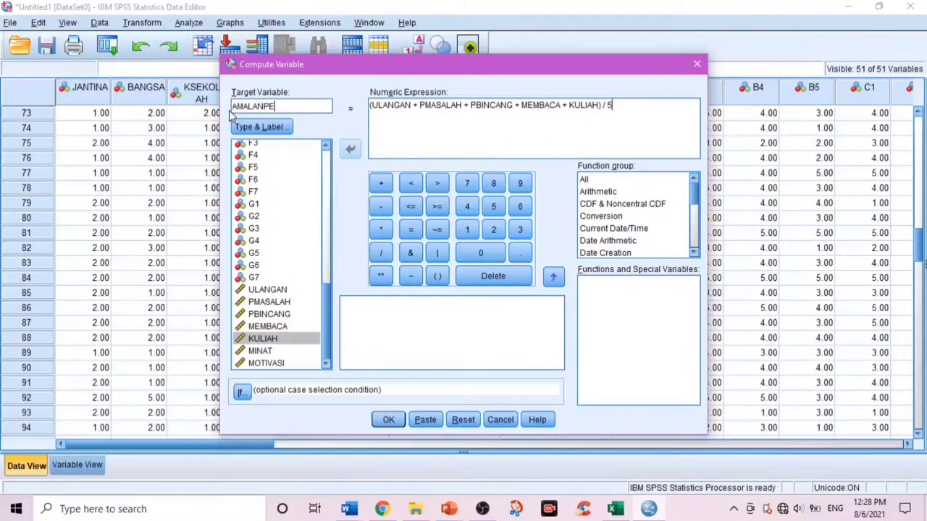
pyautogui.write('MBELAJARAN')
pyautogui.click(266, 107)
pyautogui.press('BackSpace')
pyautogui.press('BackSpace')
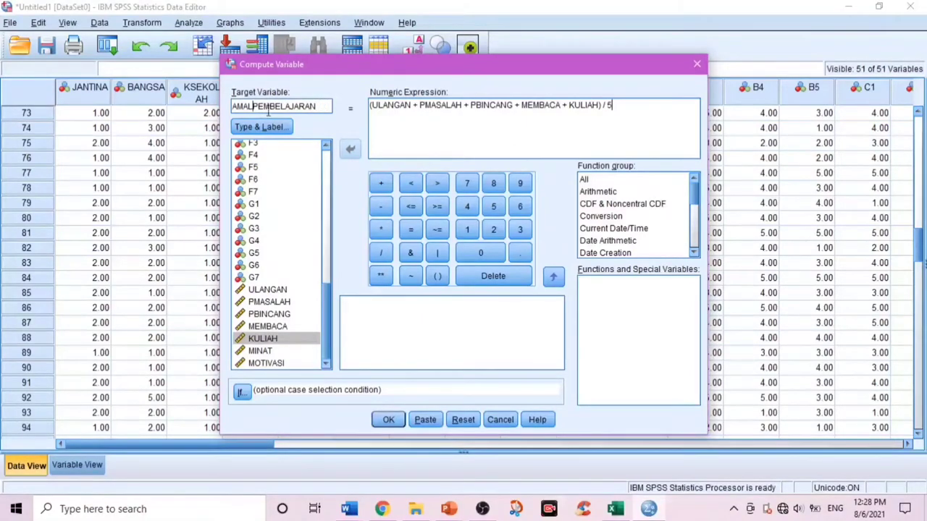
pyautogui.press('Delete')
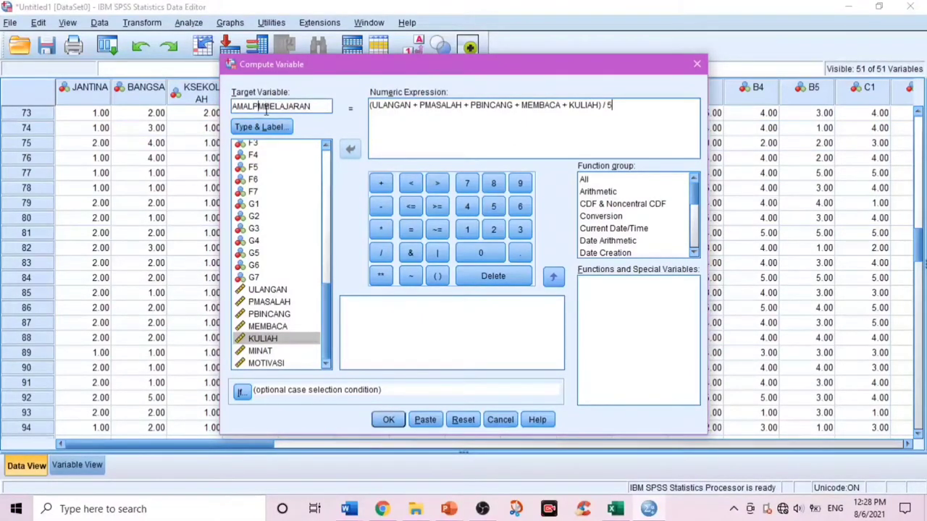
# - Run the AMALPMBELAJARAN computation and close the resulting output viewer without saving
pyautogui.click(383, 421)
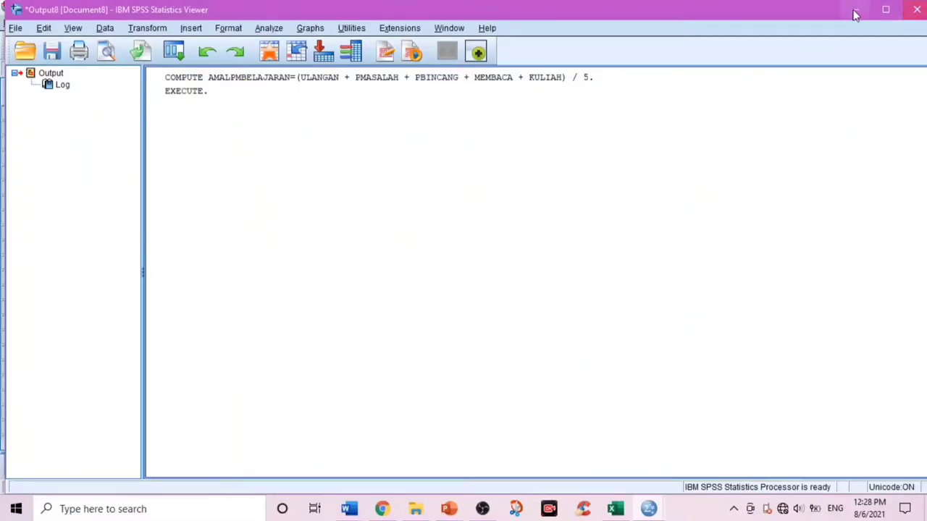
pyautogui.click(916, 9)
pyautogui.click(469, 275)
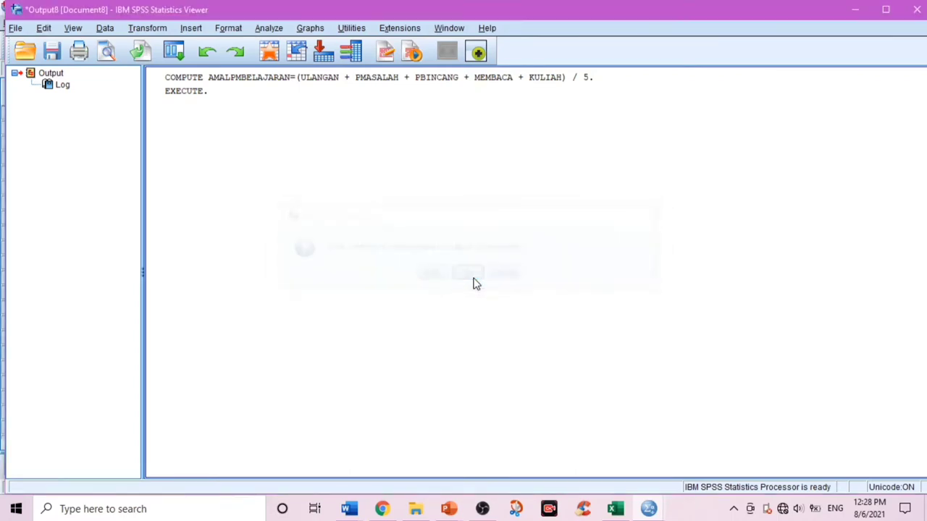
# - Reopen Compute Variable and clear the summed variables from inside the brackets of the numeric expression
pyautogui.click(142, 22)
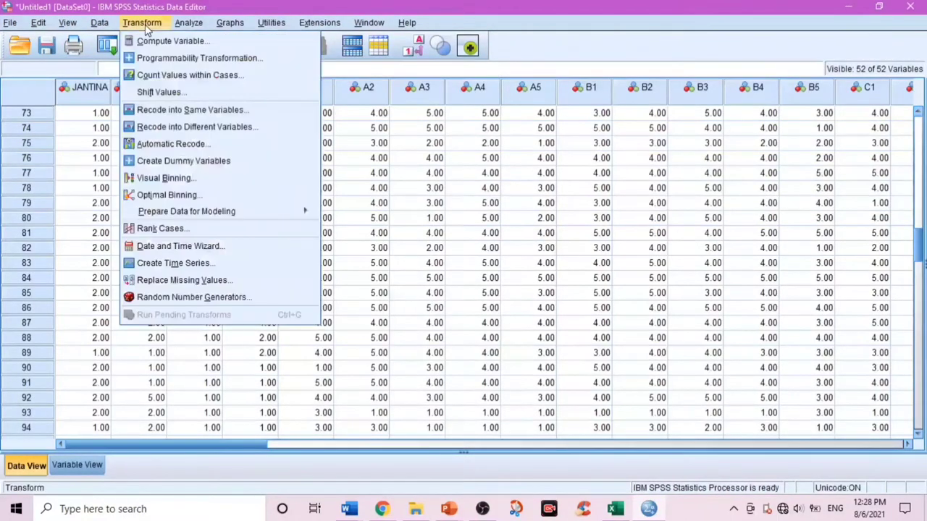
pyautogui.click(148, 37)
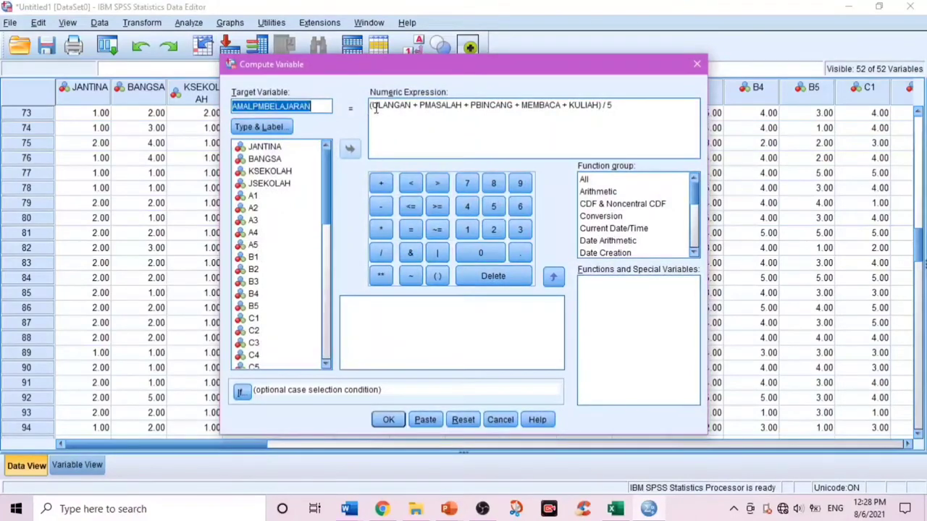
pyautogui.moveTo(375, 107); pyautogui.dragTo(594, 106)
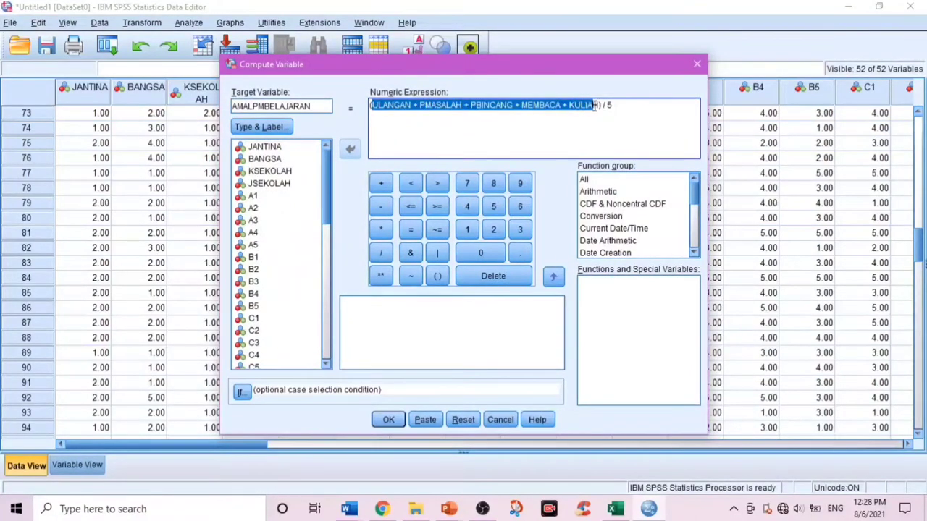
pyautogui.press('Delete')
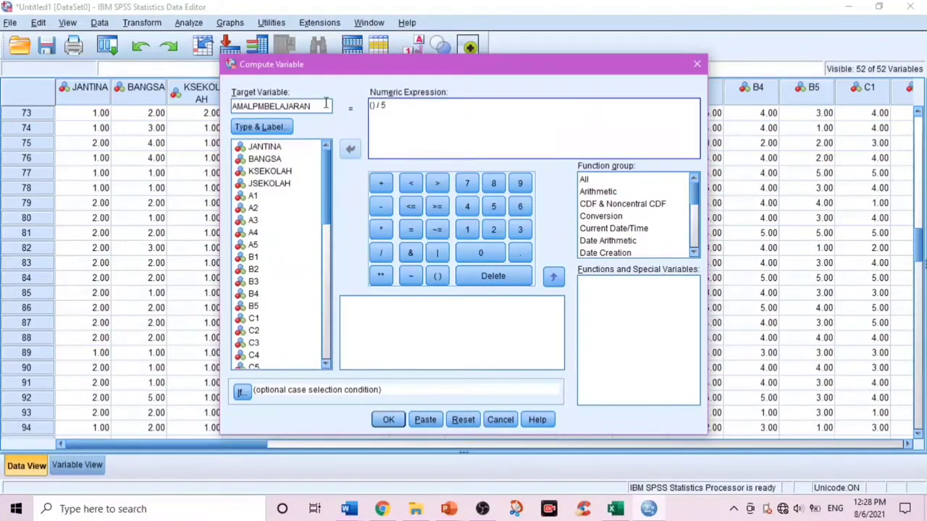
# - Replace the target variable name with MINATMOTIVASI, written without a space
pyautogui.moveTo(317, 106); pyautogui.dragTo(233, 106)
pyautogui.write('MINAT MOTIVAS')
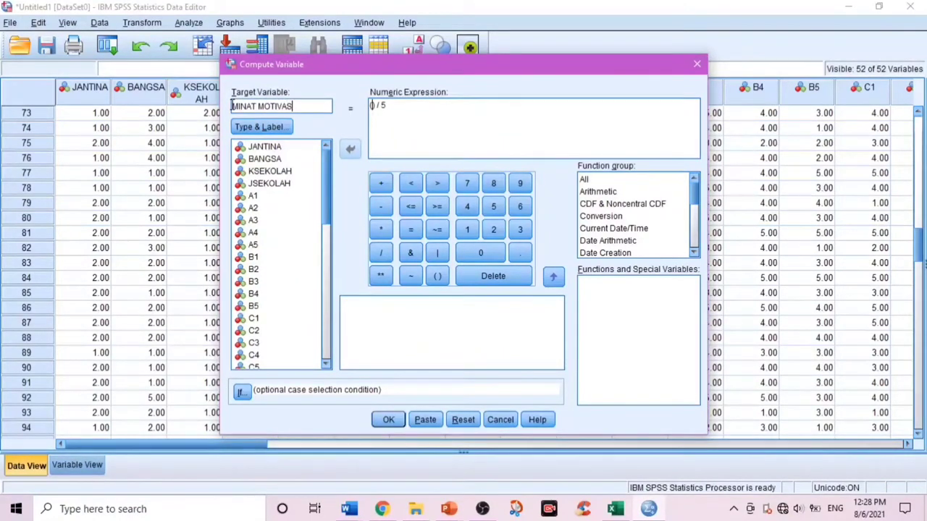
pyautogui.write('I')
pyautogui.click(262, 107)
pyautogui.press('BackSpace')
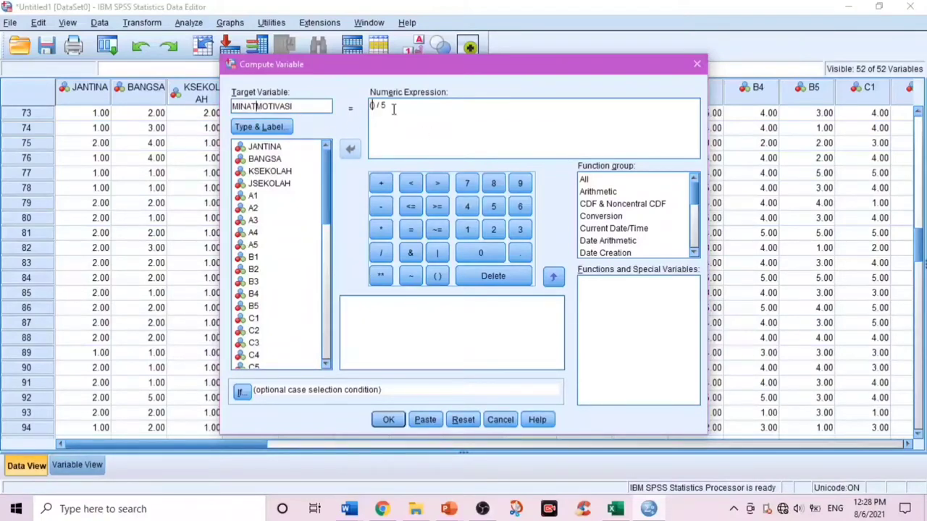
# - Fill the brackets of the numeric expression with MINAT + MOTIVASI and set the divisor to 2
pyautogui.scroll(-10, 272, 325)
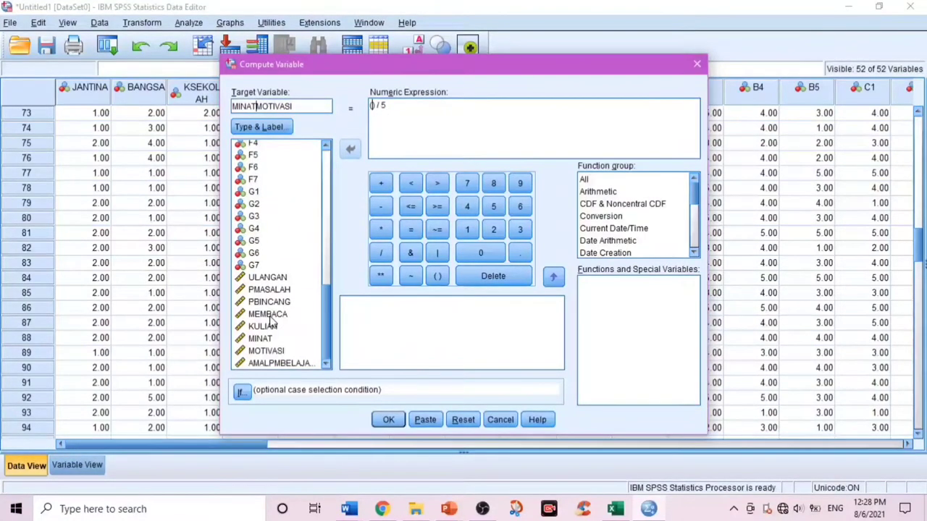
pyautogui.click(268, 339)
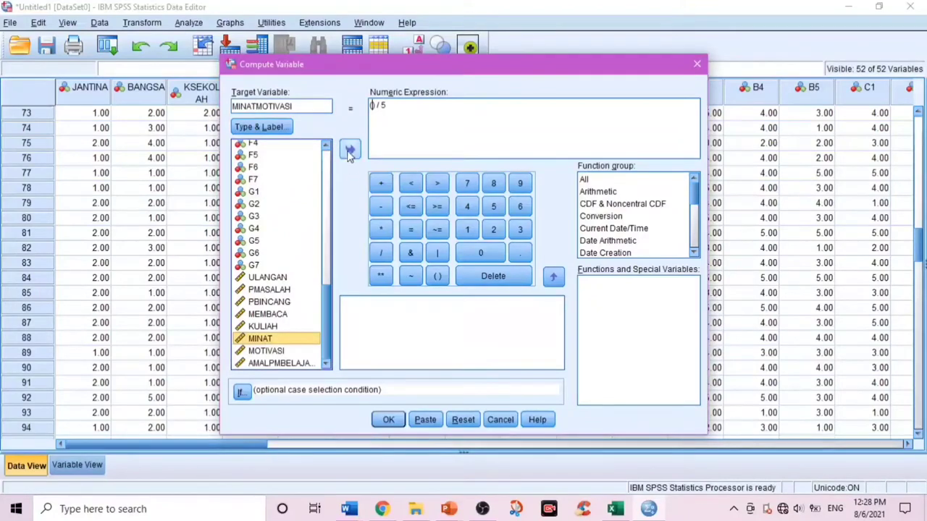
pyautogui.click(349, 148)
pyautogui.click(381, 183)
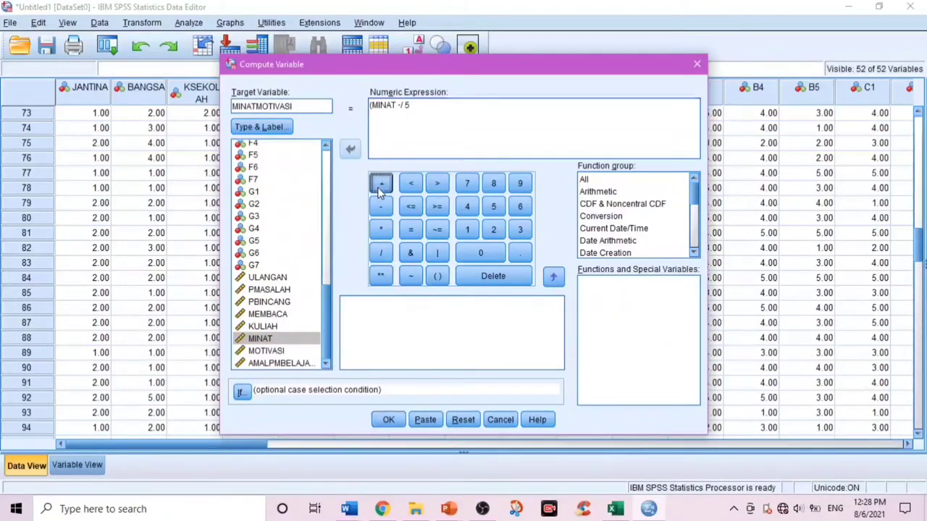
pyautogui.click(267, 350)
pyautogui.click(350, 148)
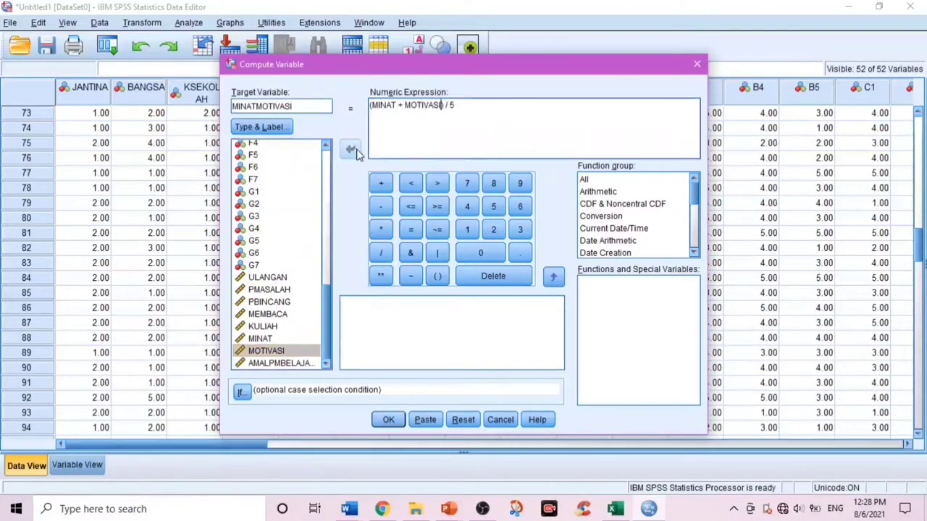
pyautogui.click(468, 105)
pyautogui.press('BackSpace')
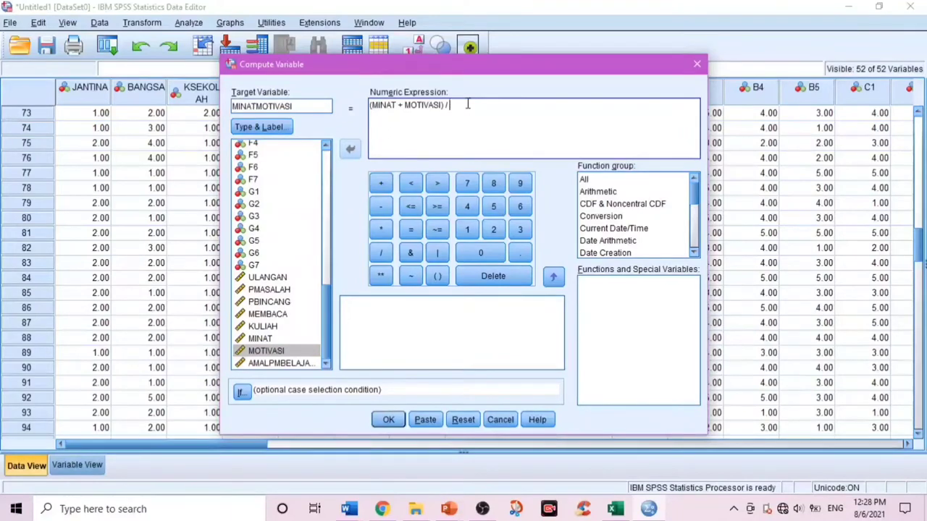
pyautogui.write('2')
# - Run the MINATMOTIVASI computation and close the resulting output viewer without saving
pyautogui.click(393, 419)
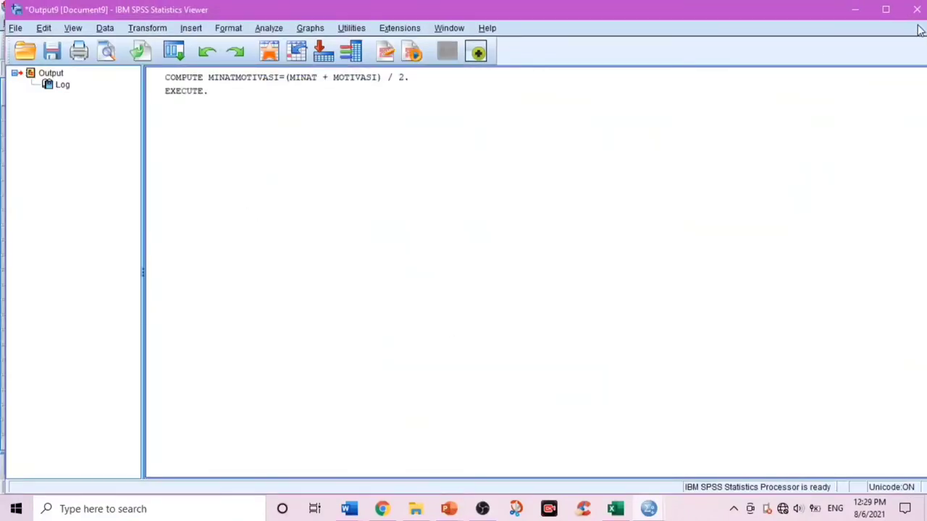
pyautogui.click(916, 9)
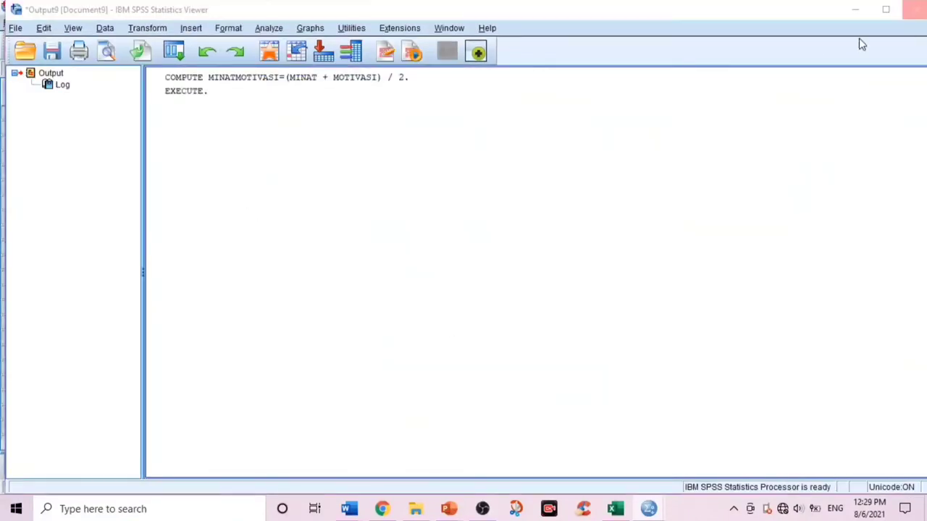
pyautogui.click(468, 276)
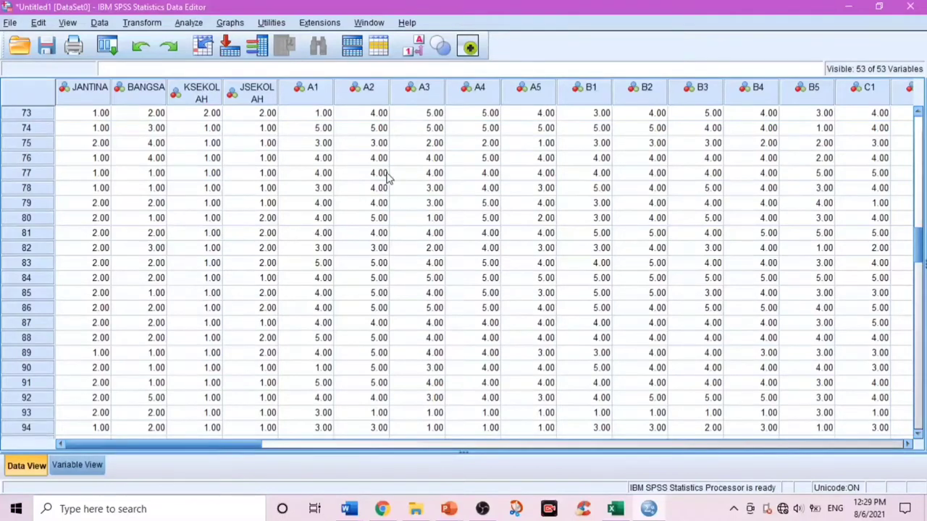
# - Start a Frequencies analysis and include the mean and standard deviation in its statistics
pyautogui.click(189, 22)
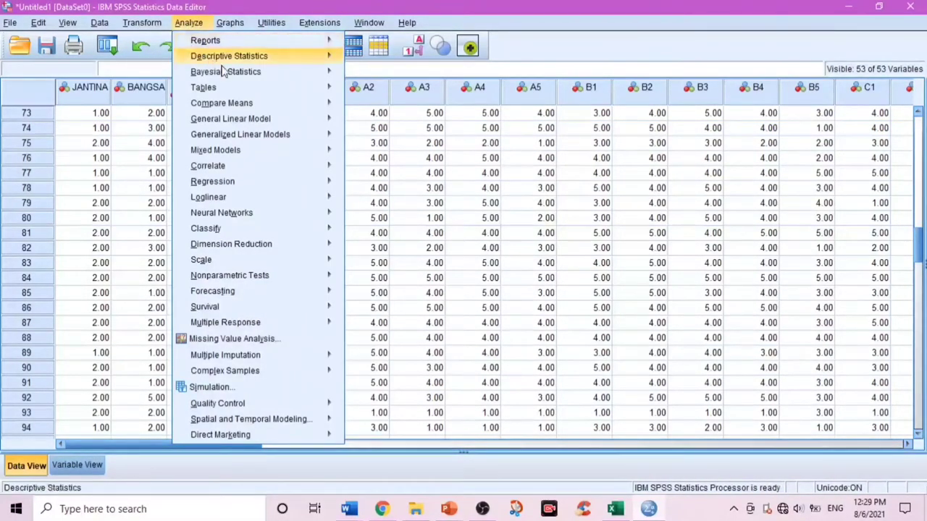
pyautogui.moveTo(284, 60)
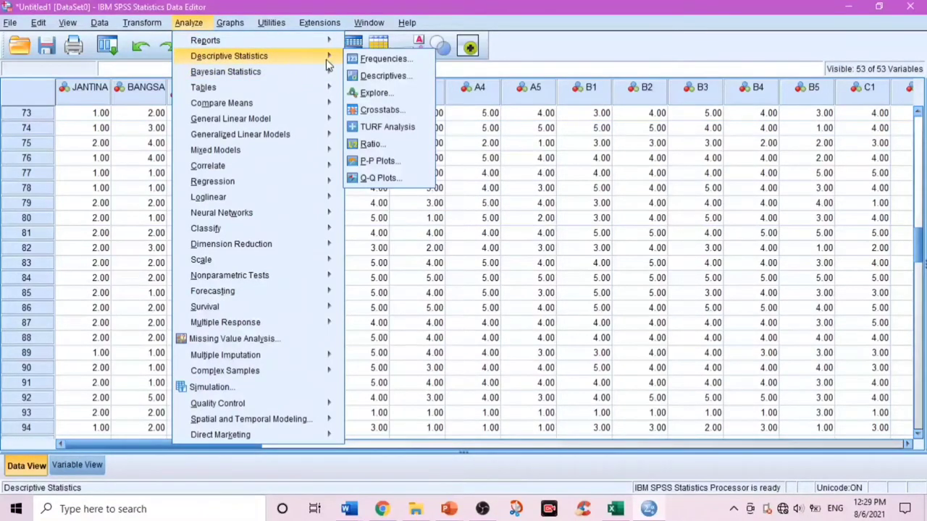
pyautogui.click(367, 61)
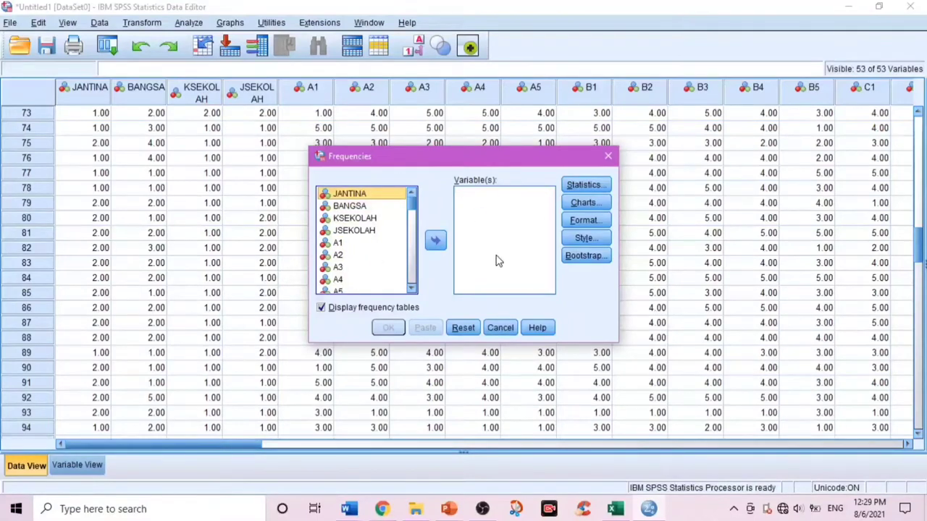
pyautogui.click(572, 189)
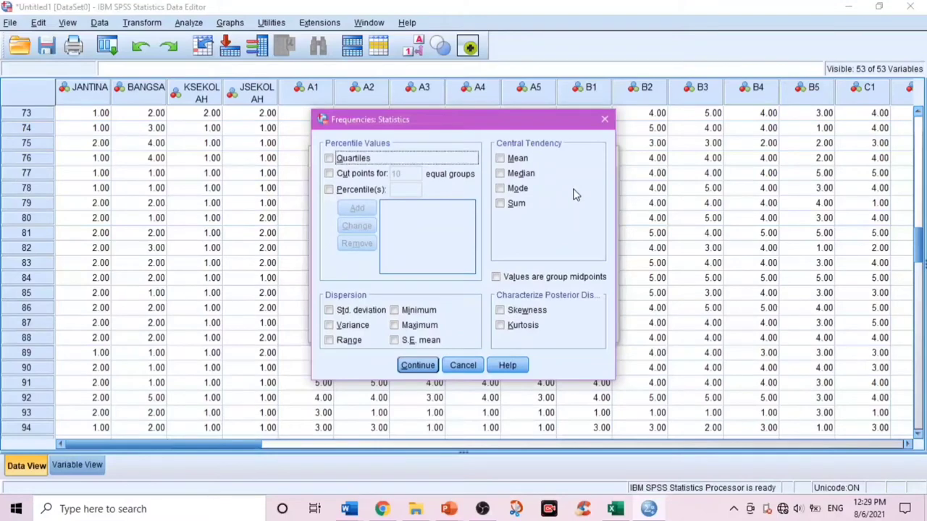
pyautogui.click(499, 158)
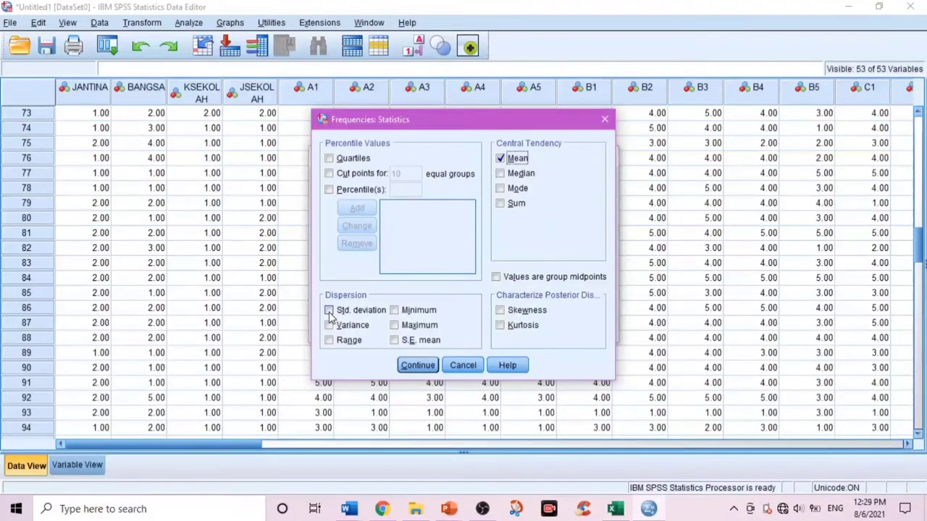
pyautogui.click(330, 311)
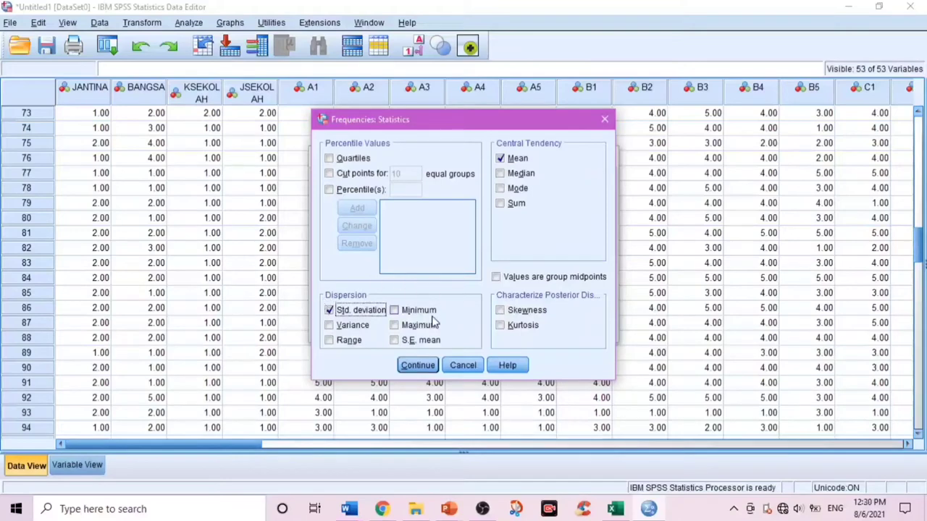
pyautogui.click(418, 366)
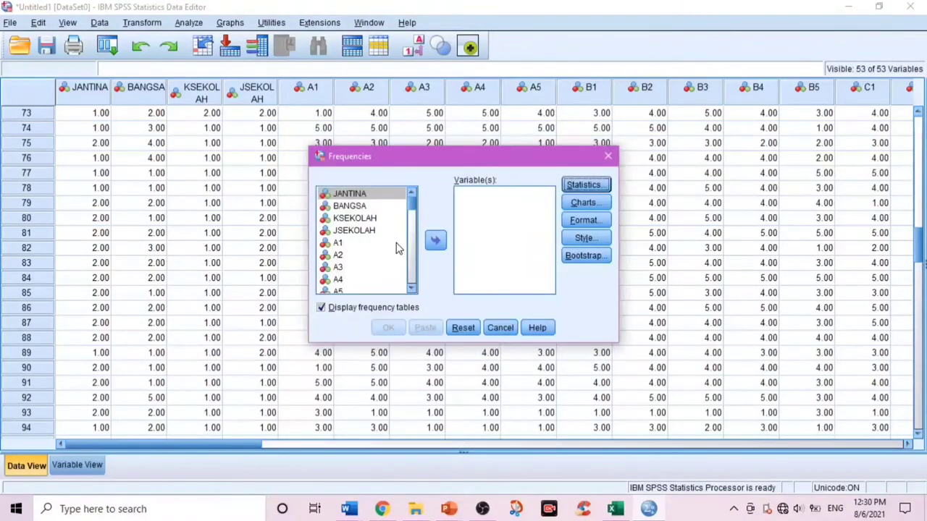
# - Add all variables in the dataset to the Frequencies analysis and run it
pyautogui.click(361, 198)
pyautogui.hotkey('ctrl', 'a')
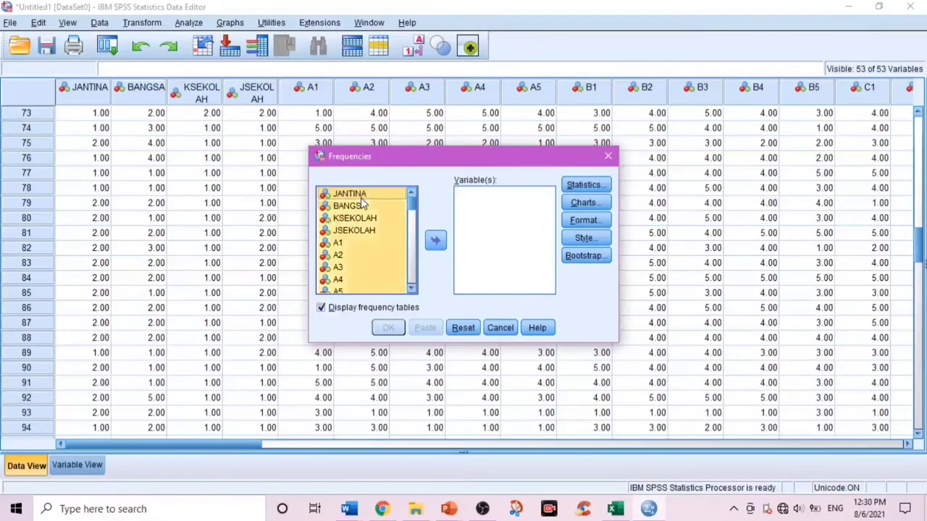
pyautogui.click(436, 242)
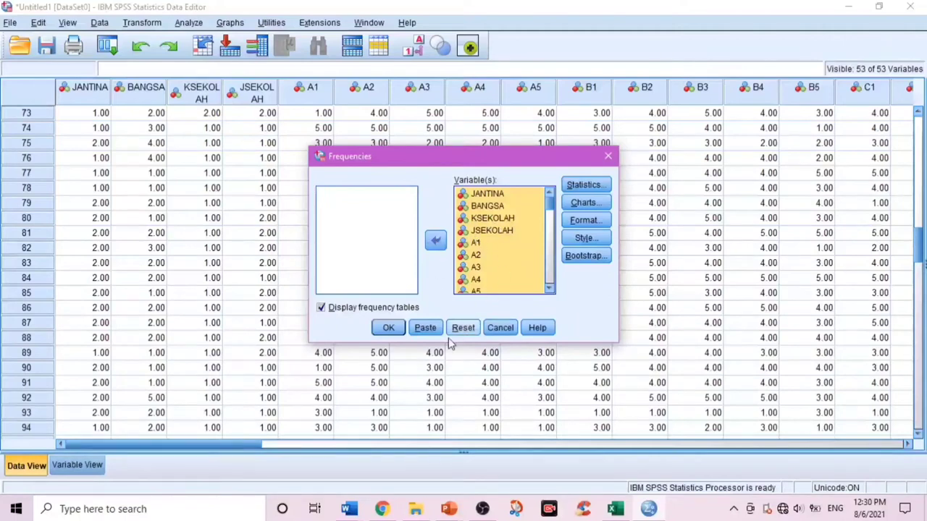
pyautogui.click(390, 328)
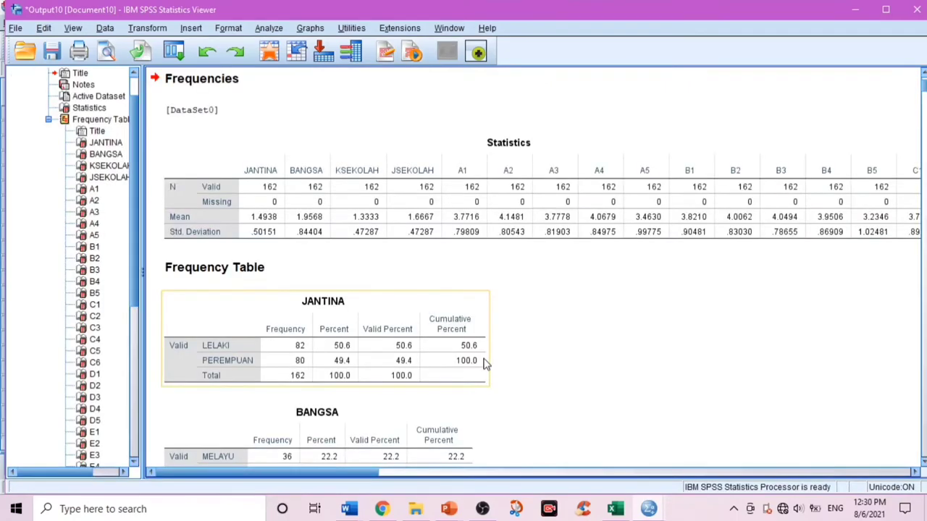
# - Examine the Statistics table and the frequency tables for the demographic variables and the first questionnaire items
pyautogui.scroll(-10, 631, 335)
pyautogui.scroll(6, 631, 335)
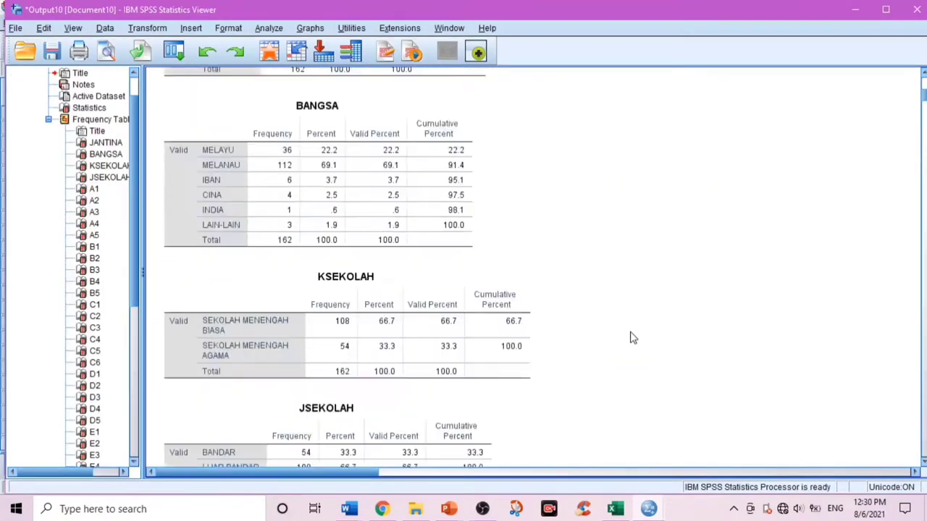
pyautogui.scroll(5, 630, 335)
pyautogui.scroll(-2, 630, 335)
pyautogui.scroll(1, 630, 335)
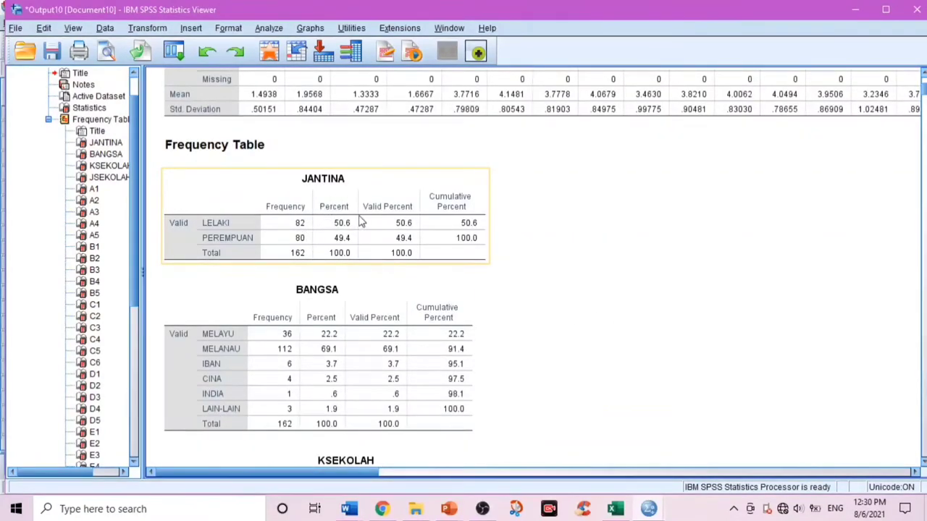
pyautogui.scroll(3, 362, 257)
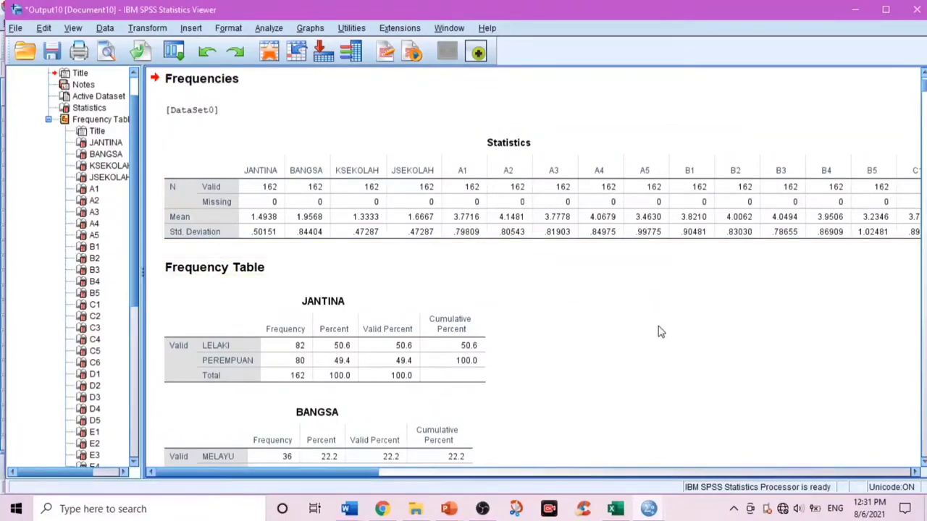
pyautogui.scroll(-3, 660, 333)
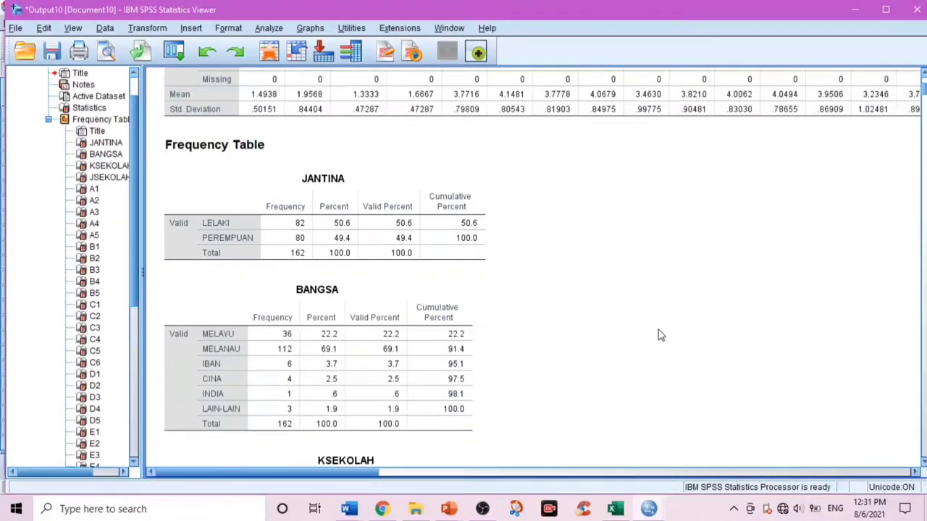
pyautogui.scroll(-10, 660, 336)
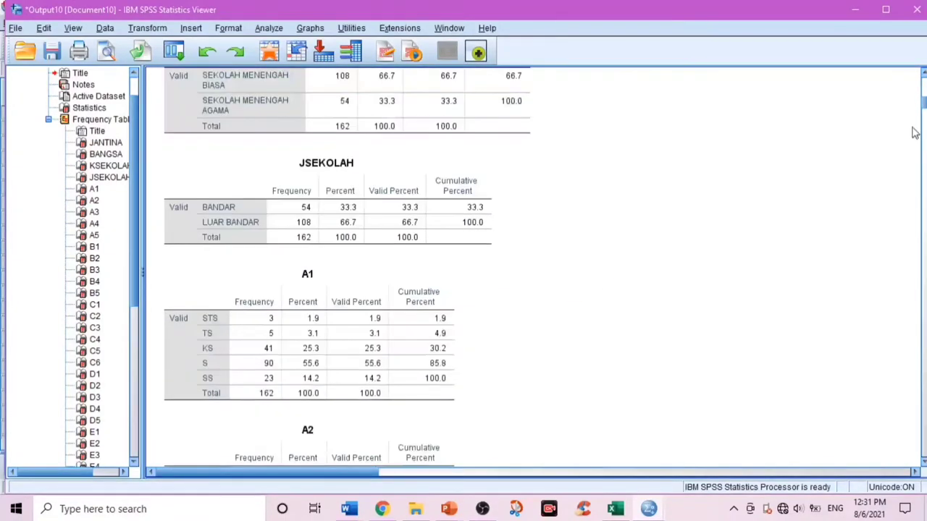
# - Minimize the output viewer, switch to Presentation2 in PowerPoint and view the research objectives on slide 1
pyautogui.click(856, 11)
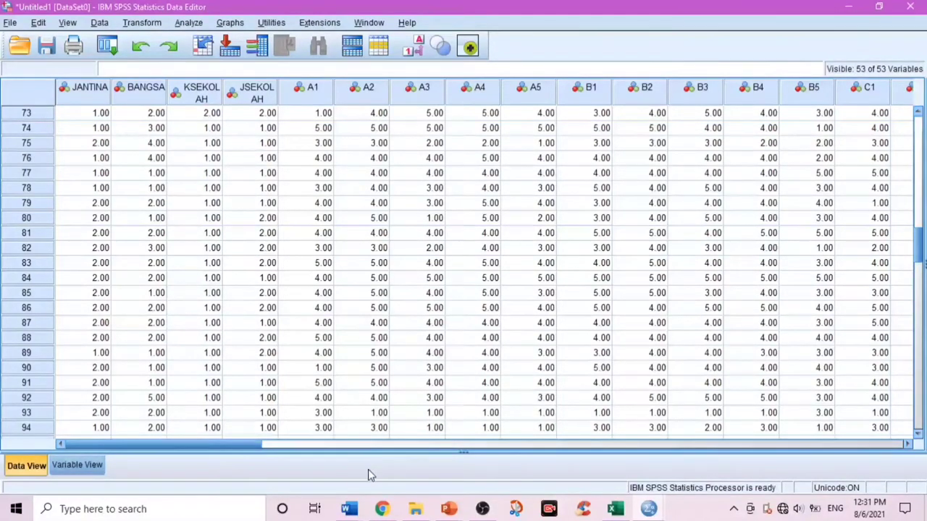
pyautogui.click(448, 510)
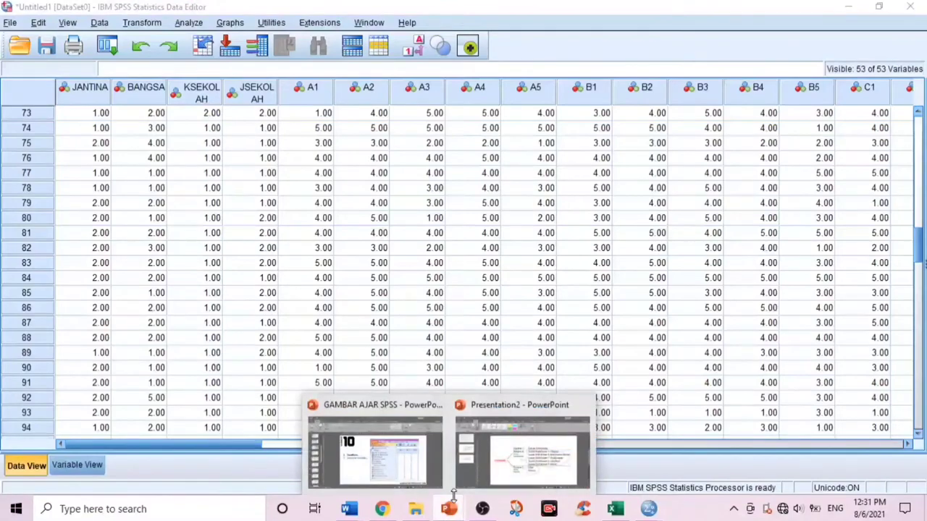
pyautogui.click(526, 464)
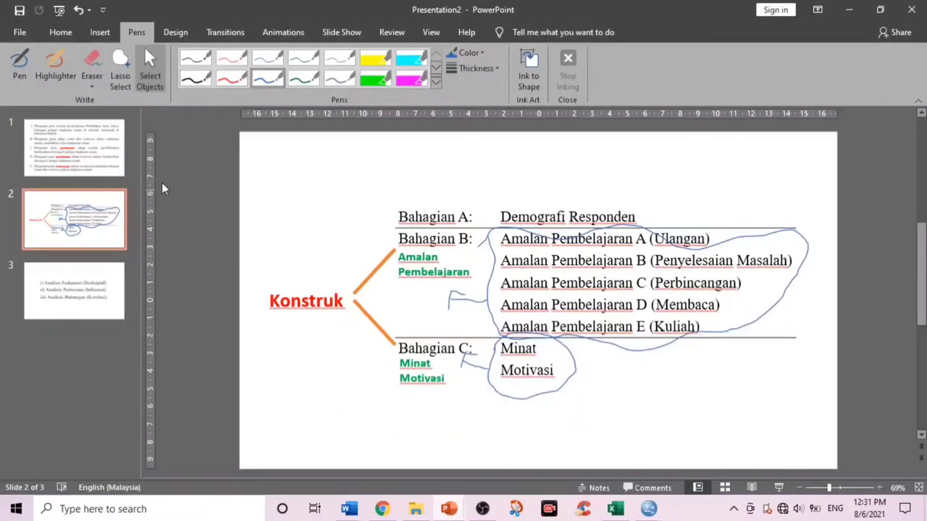
pyautogui.click(74, 147)
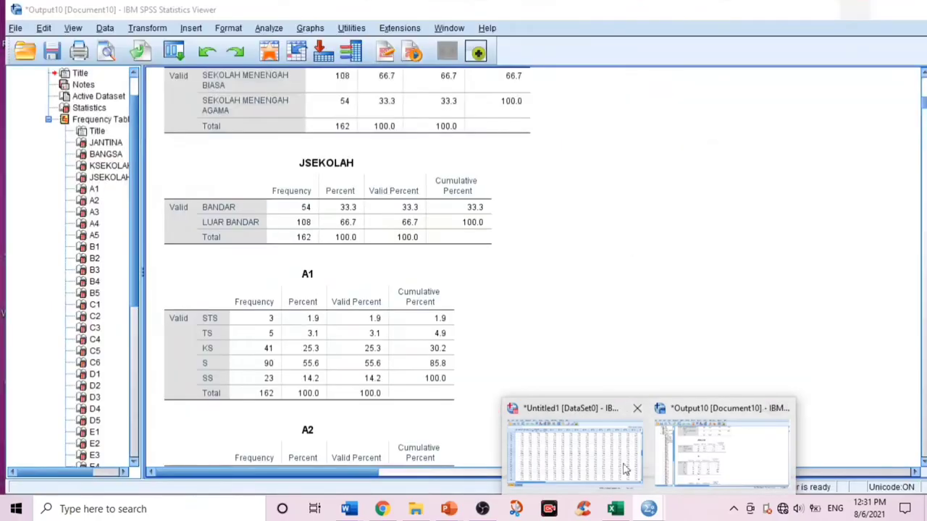
# - Start an Independent-Samples T Test on the dataset with JANTINA as the grouping variable, defining groups 1 and 2
pyautogui.click(624, 467)
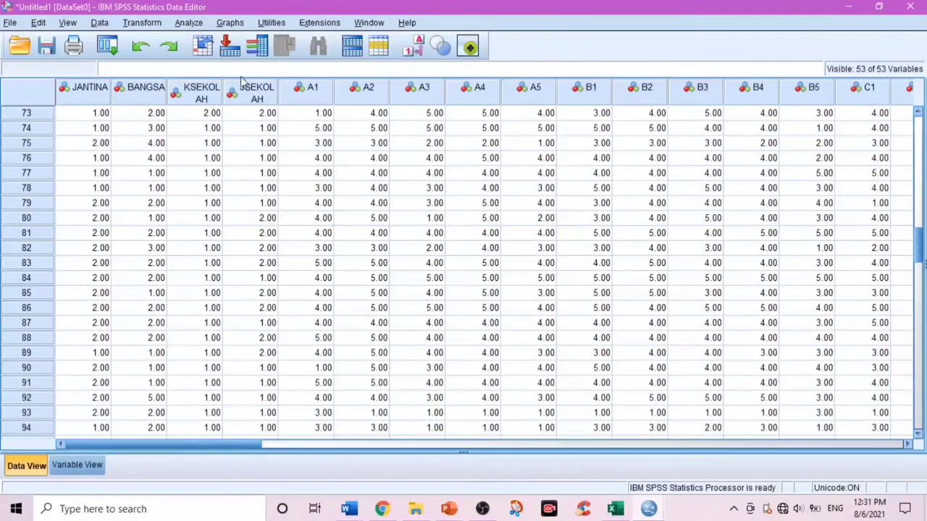
pyautogui.click(191, 25)
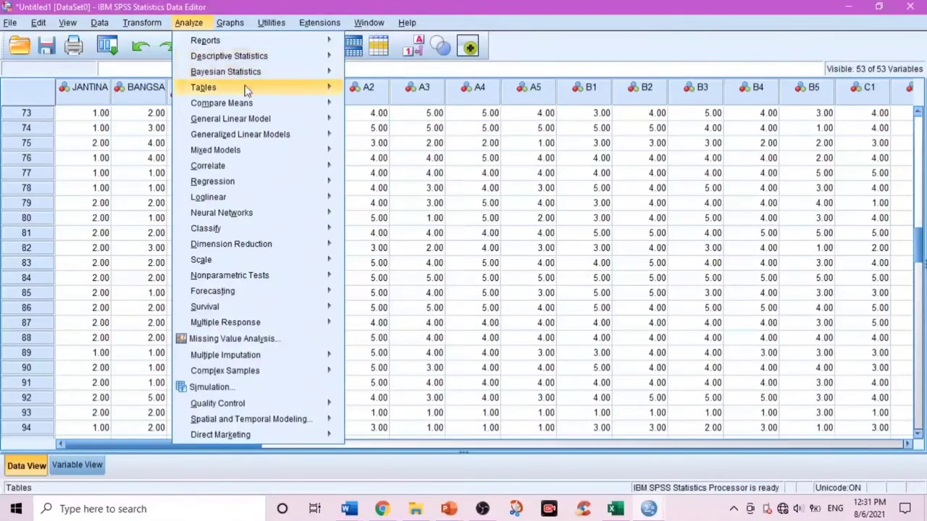
pyautogui.moveTo(263, 106)
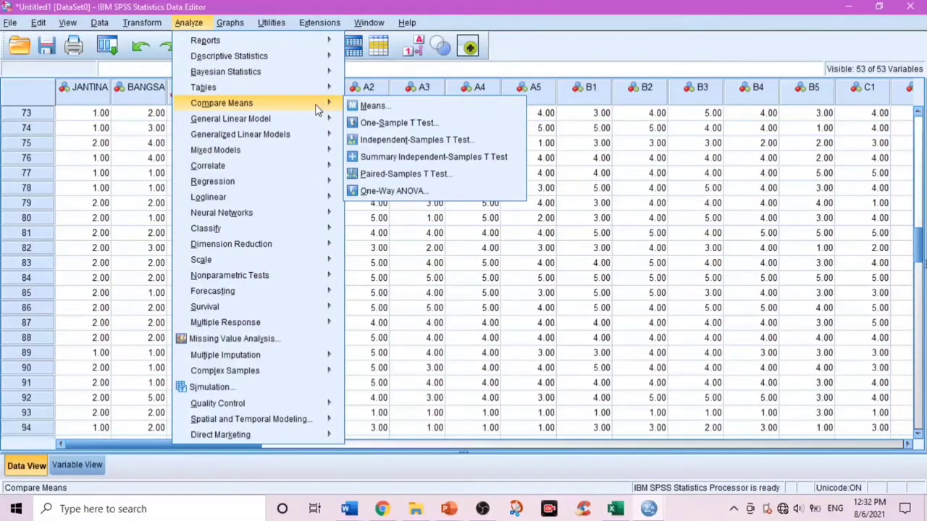
pyautogui.click(374, 143)
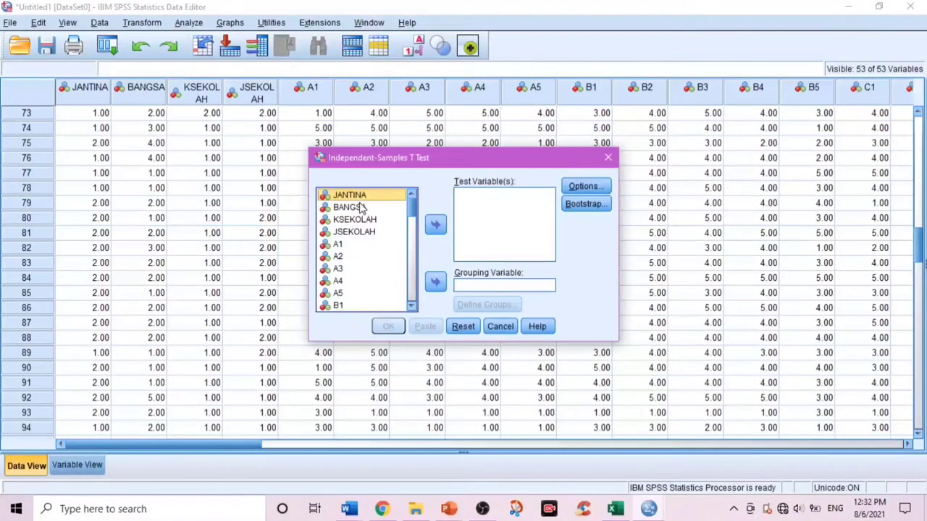
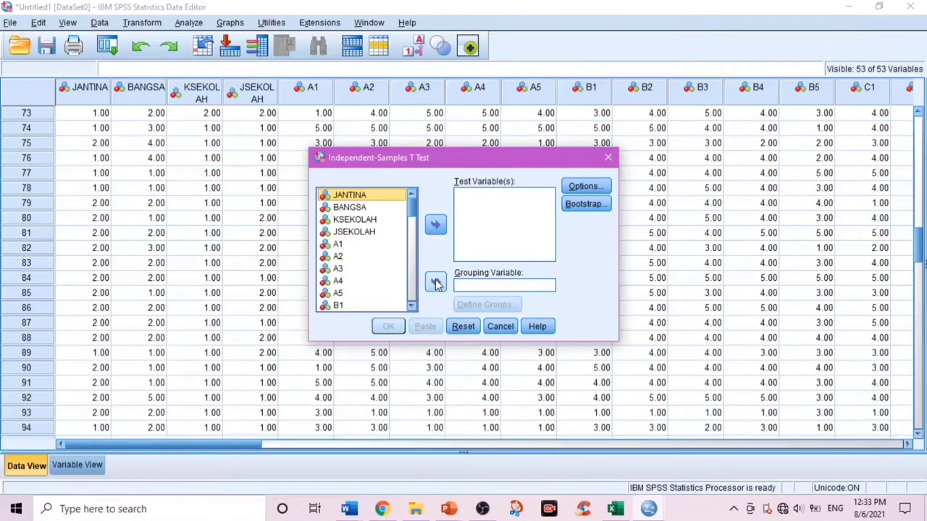
pyautogui.click(435, 282)
pyautogui.click(487, 307)
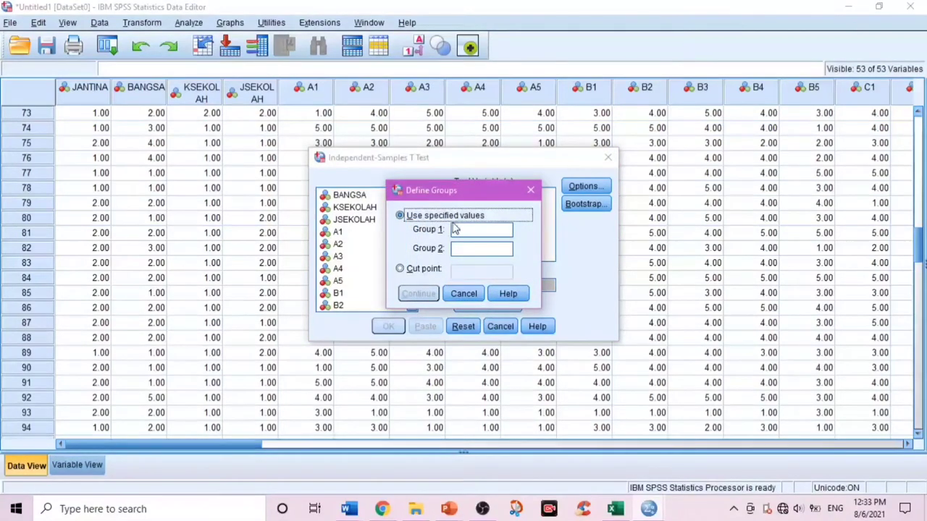
pyautogui.click(469, 230)
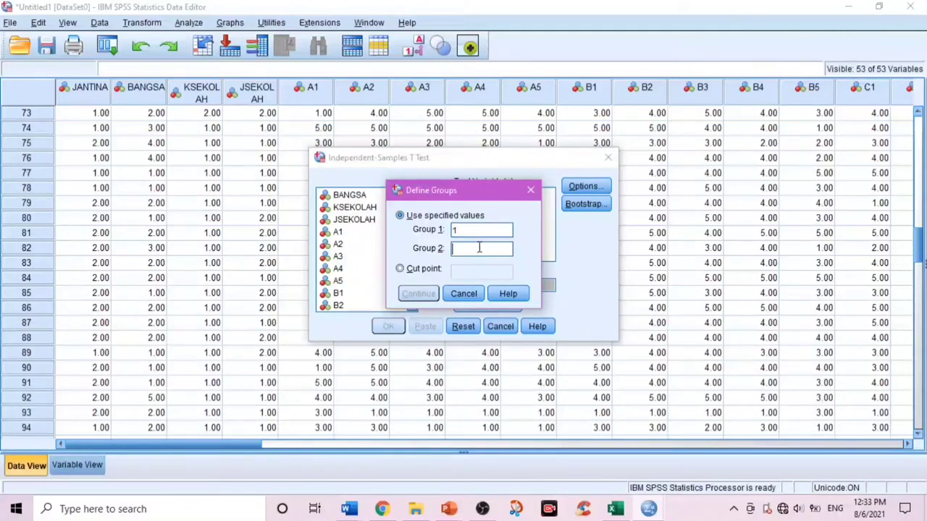
pyautogui.write('2')
pyautogui.click(433, 297)
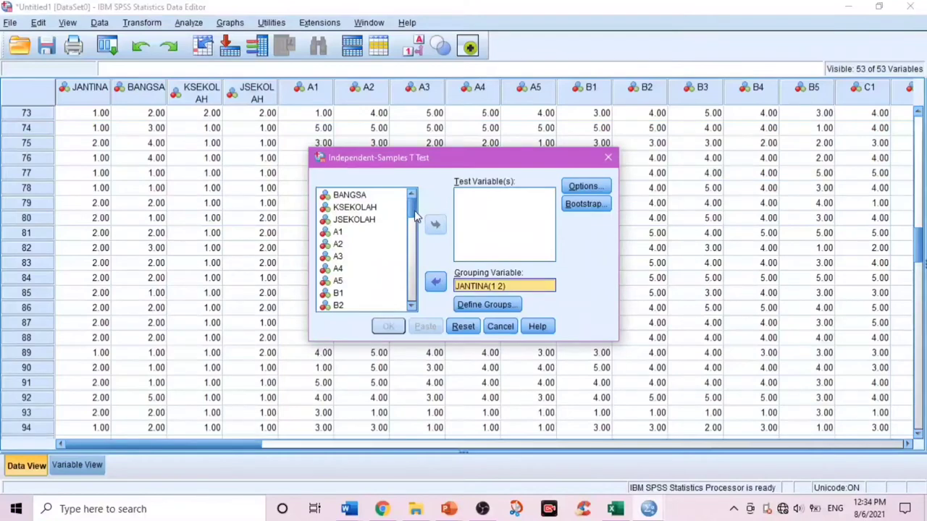
# - Add AMALPMBELAJARAN as the test variable, run the t-test by JANTINA and view its output tables
pyautogui.moveTo(412, 216); pyautogui.dragTo(413, 298)
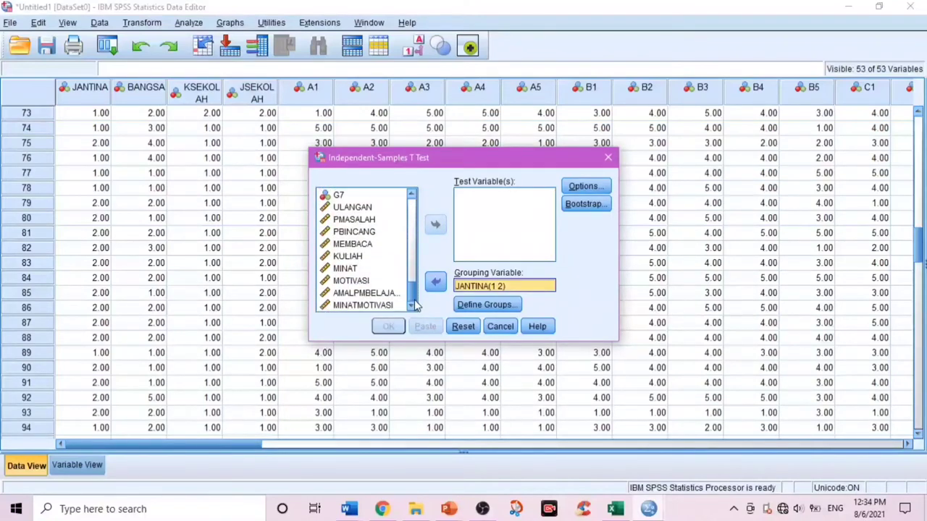
pyautogui.click(366, 293)
pyautogui.click(435, 224)
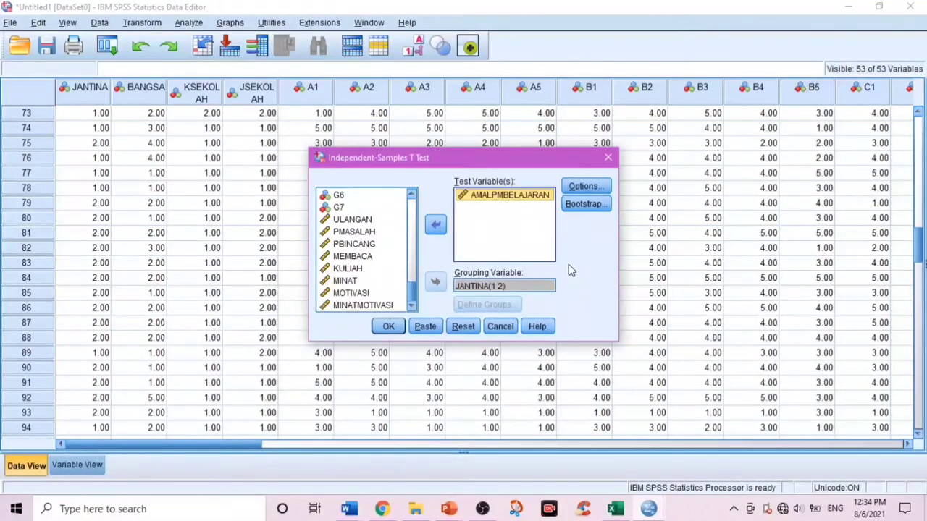
pyautogui.click(389, 327)
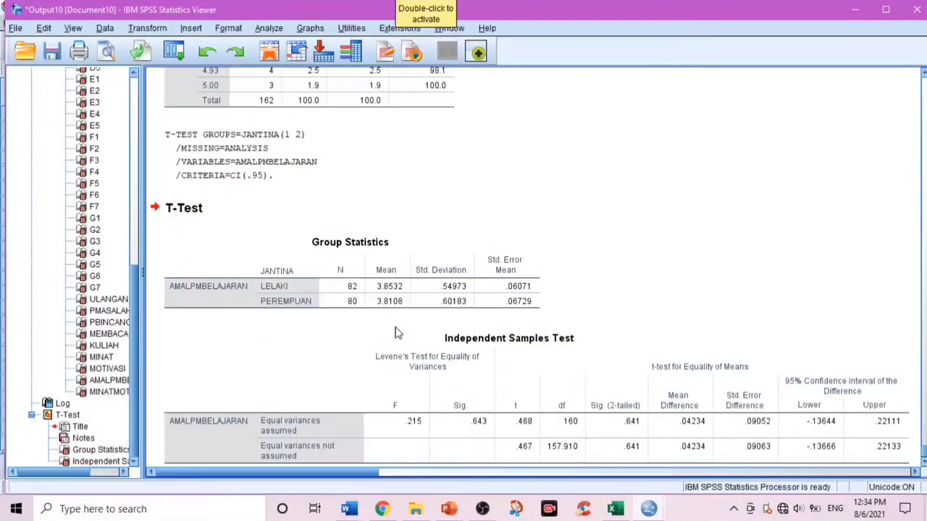
pyautogui.scroll(-1, 453, 324)
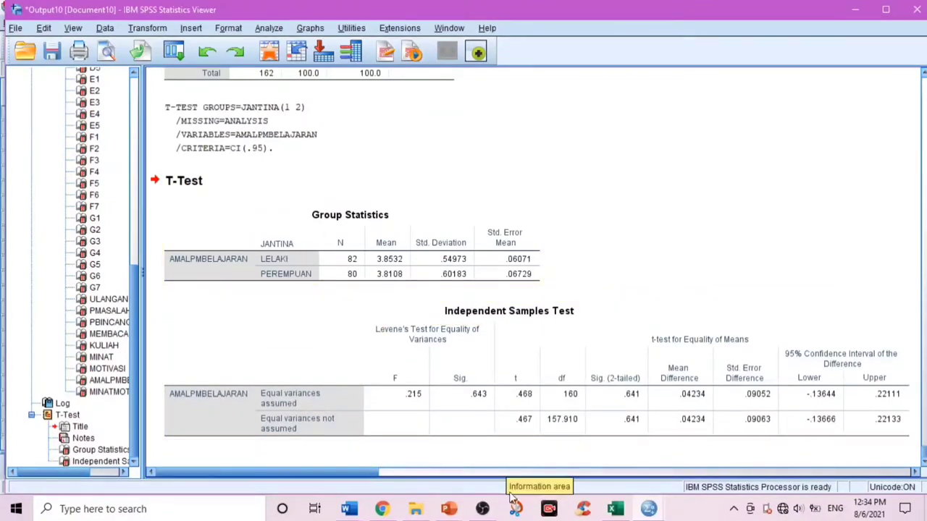
# - Return to the dataset, reopen the Independent-Samples T Test and remove JANTINA as the grouping variable
pyautogui.click(638, 508)
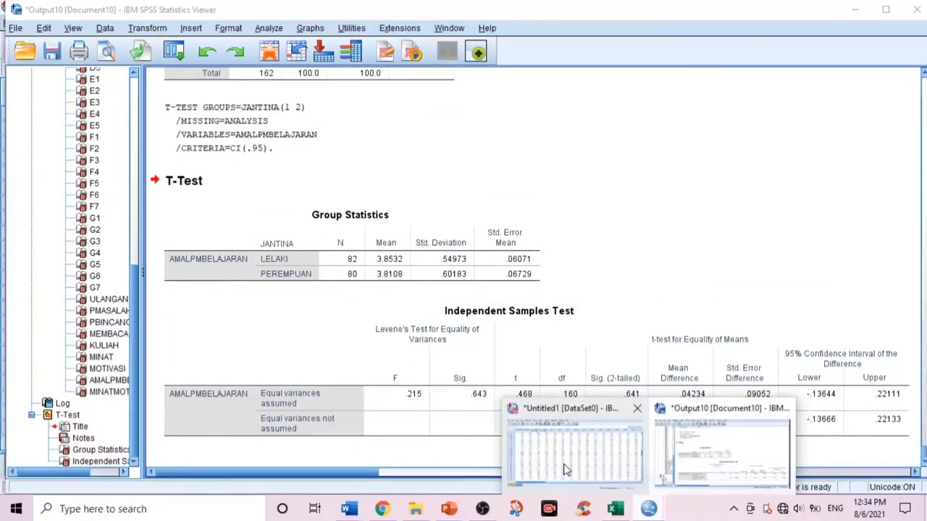
pyautogui.click(567, 471)
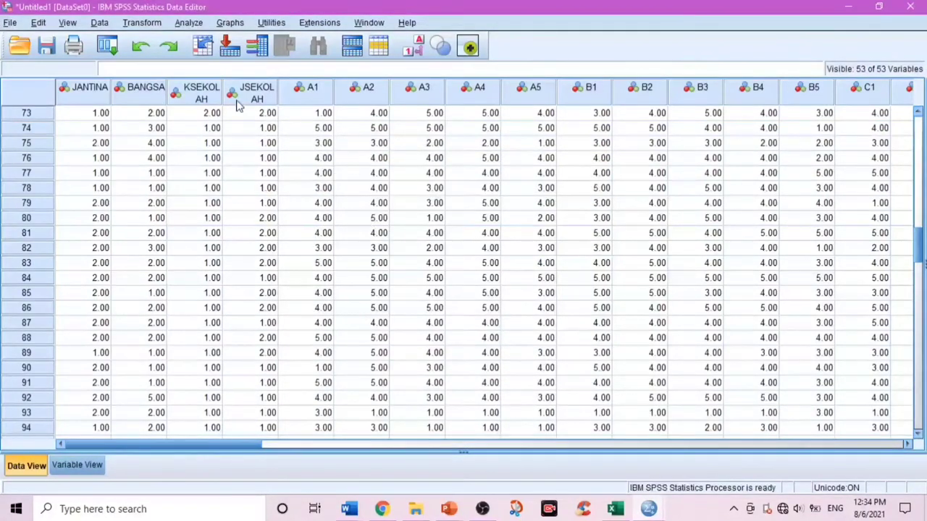
pyautogui.click(187, 25)
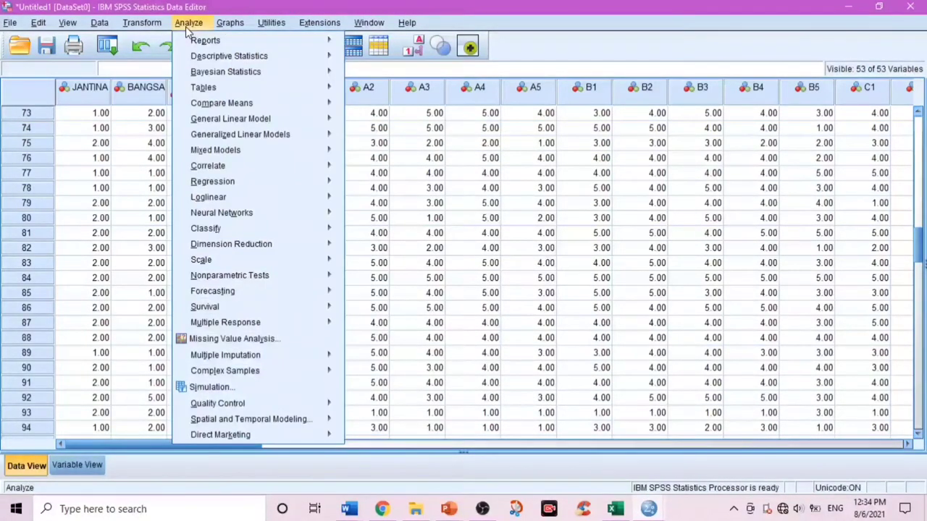
pyautogui.moveTo(241, 86)
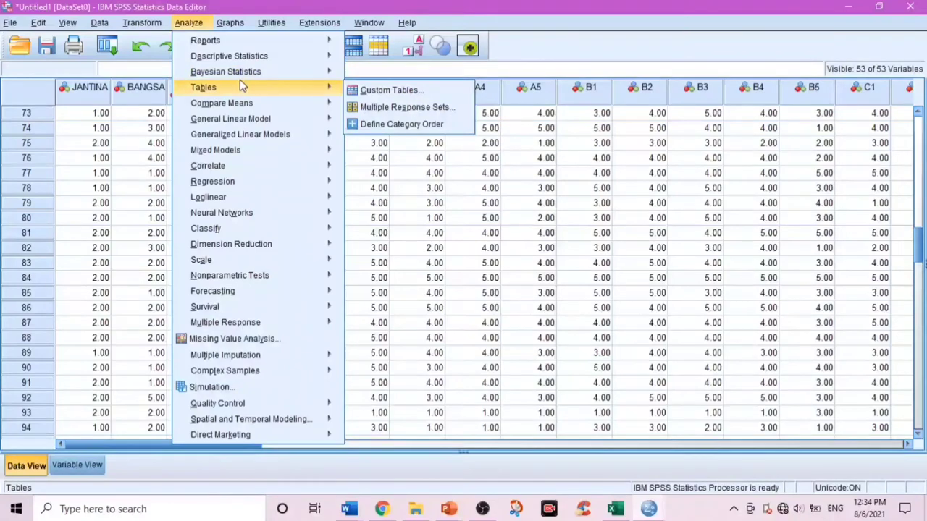
pyautogui.moveTo(302, 59)
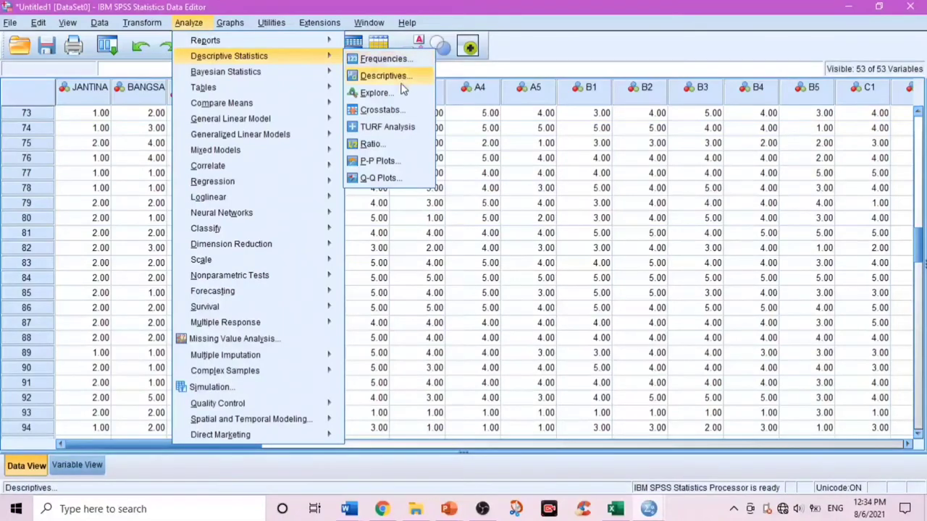
pyautogui.moveTo(319, 76)
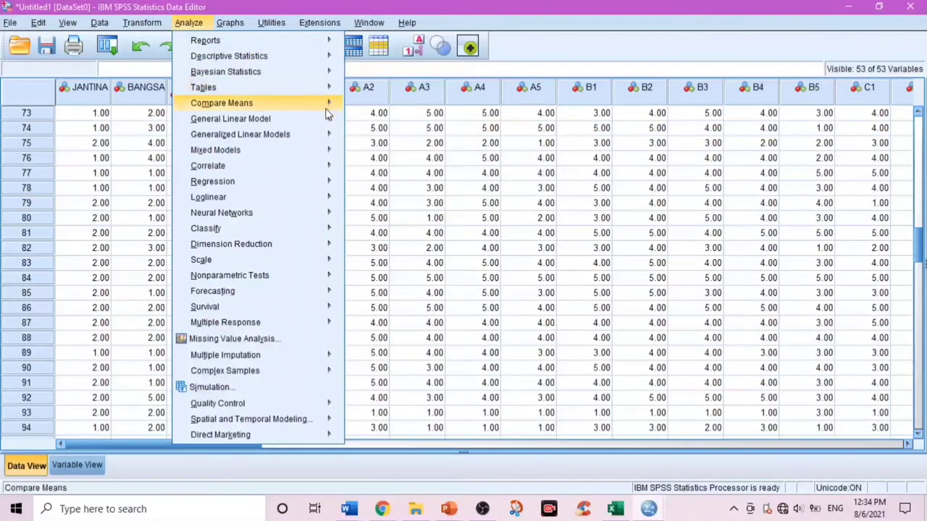
pyautogui.moveTo(329, 102)
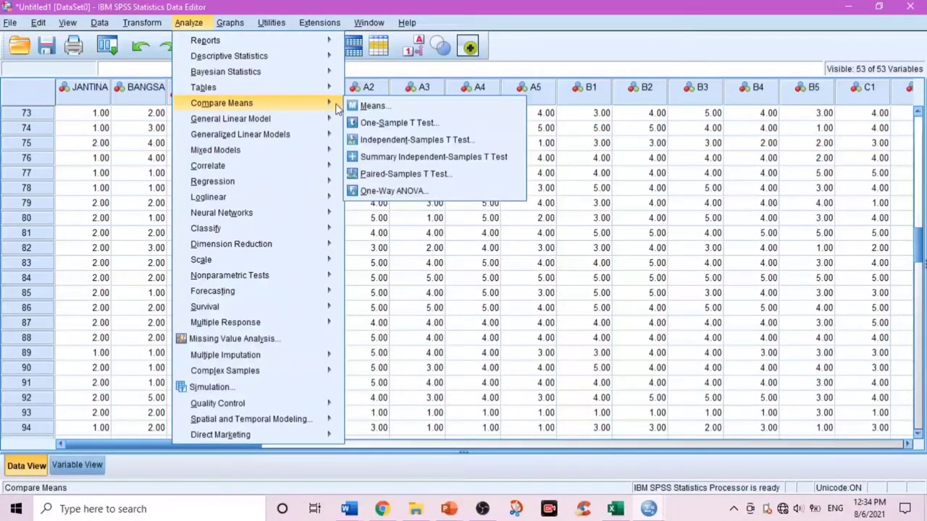
pyautogui.click(405, 139)
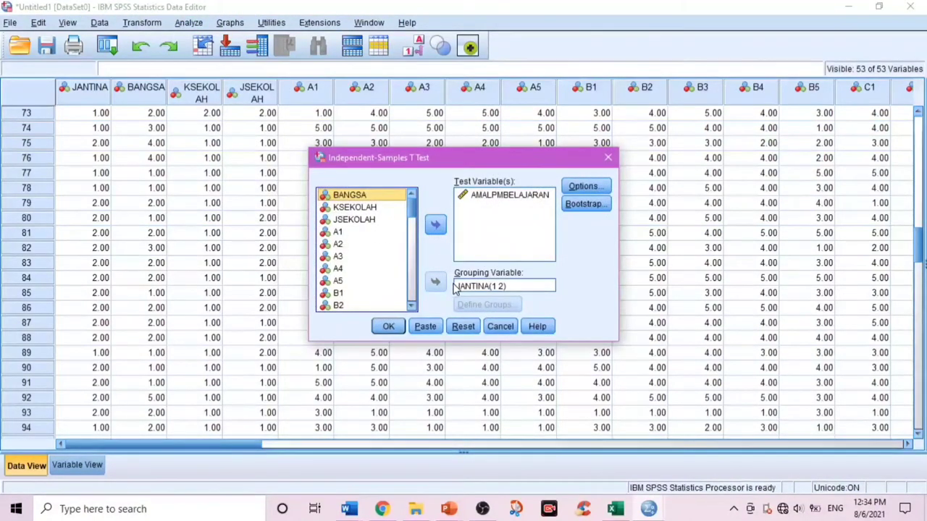
pyautogui.click(478, 286)
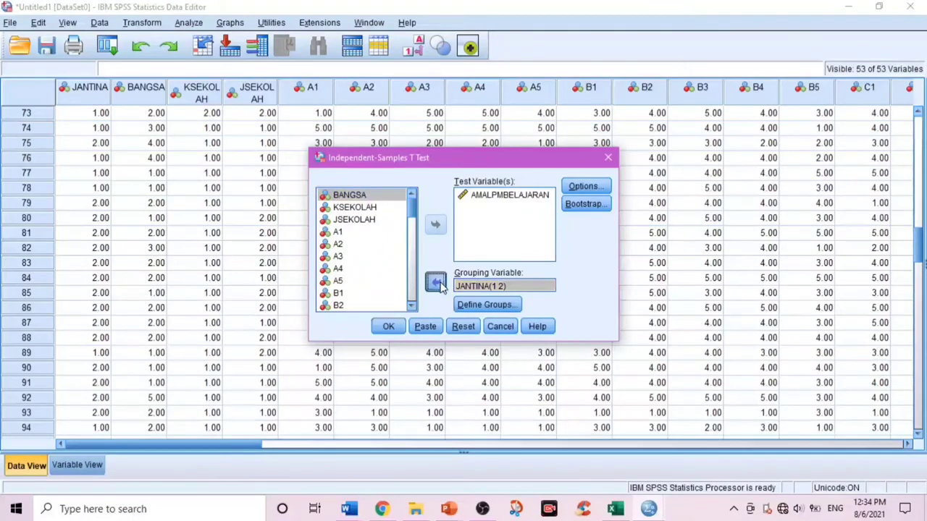
pyautogui.click(435, 281)
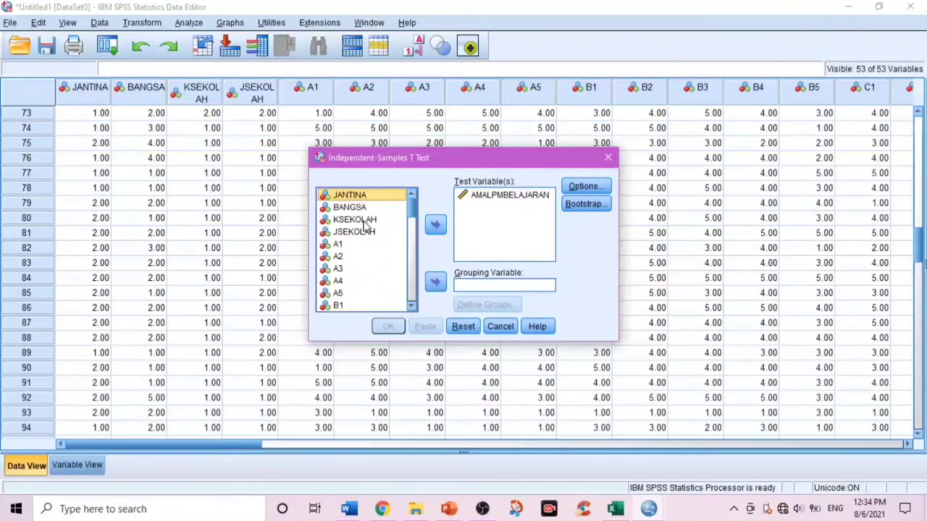
# - Set KSEKOLAH as the grouping variable with groups 1 and 2, and run the t-test on AMALPMBELAJARAN
pyautogui.click(366, 219)
pyautogui.click(436, 282)
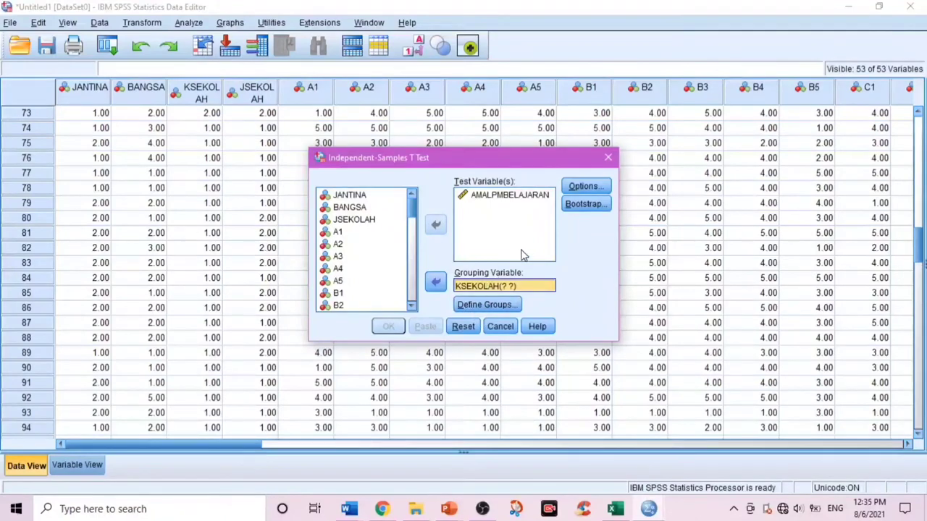
pyautogui.click(484, 305)
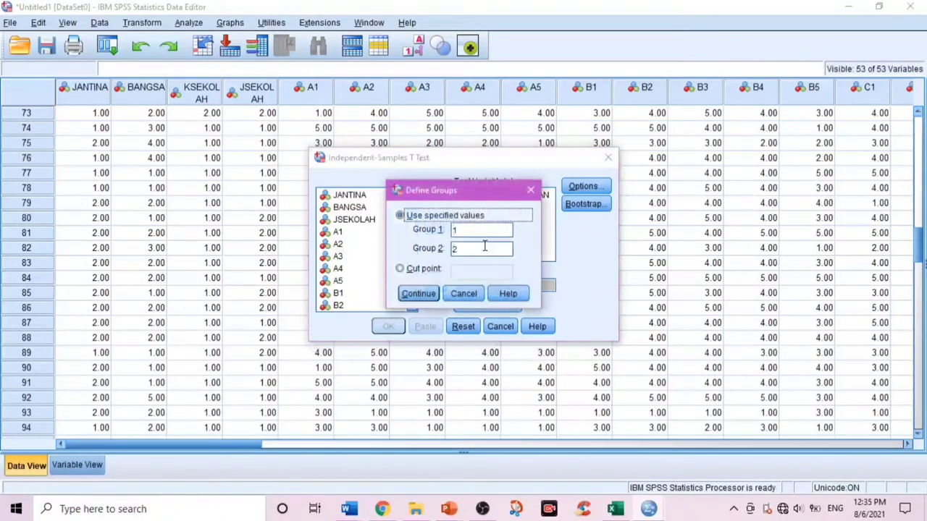
pyautogui.click(418, 293)
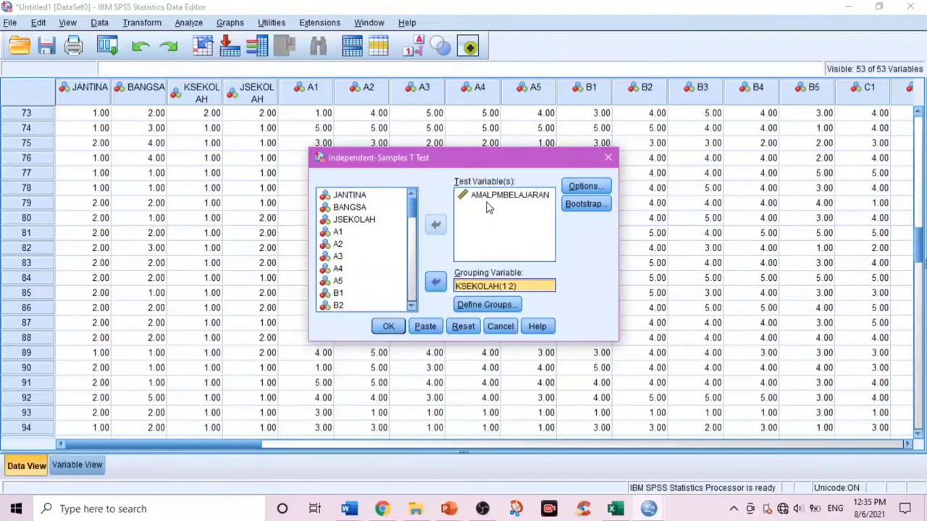
pyautogui.click(388, 326)
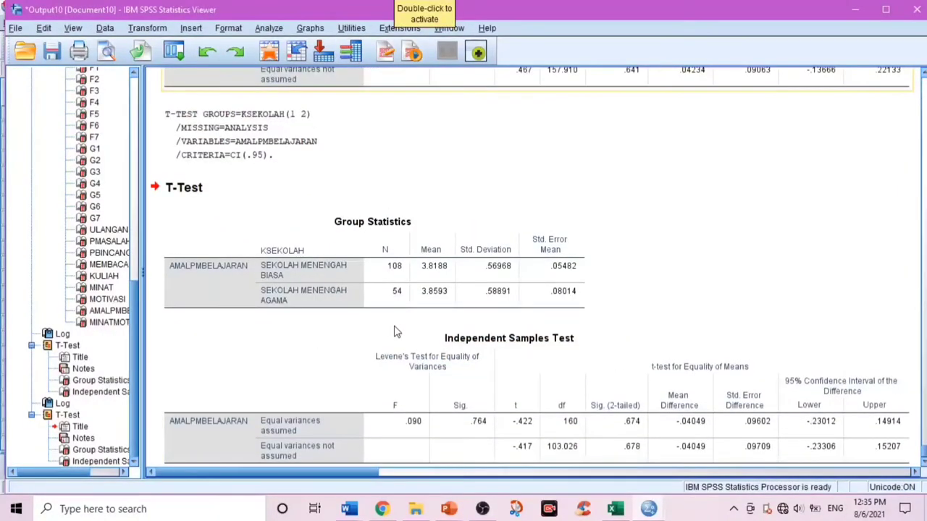
# - Minimize the output viewer, reopen the Independent-Samples T Test and remove KSEKOLAH as the grouping variable
pyautogui.click(855, 10)
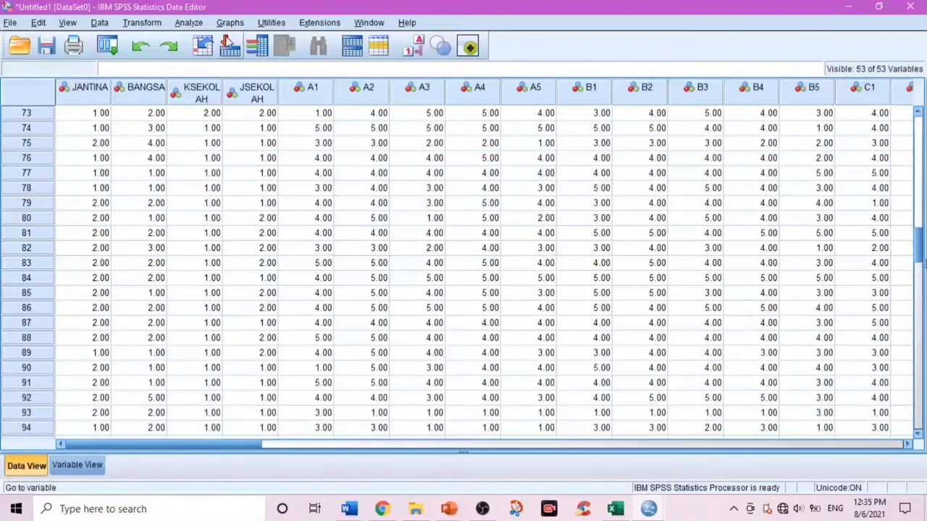
pyautogui.click(194, 26)
pyautogui.moveTo(222, 28)
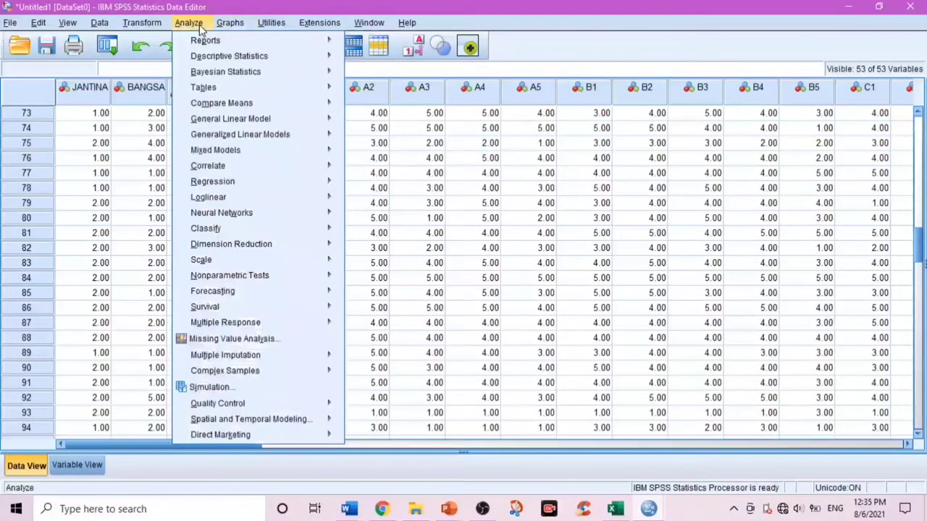
pyautogui.moveTo(295, 109)
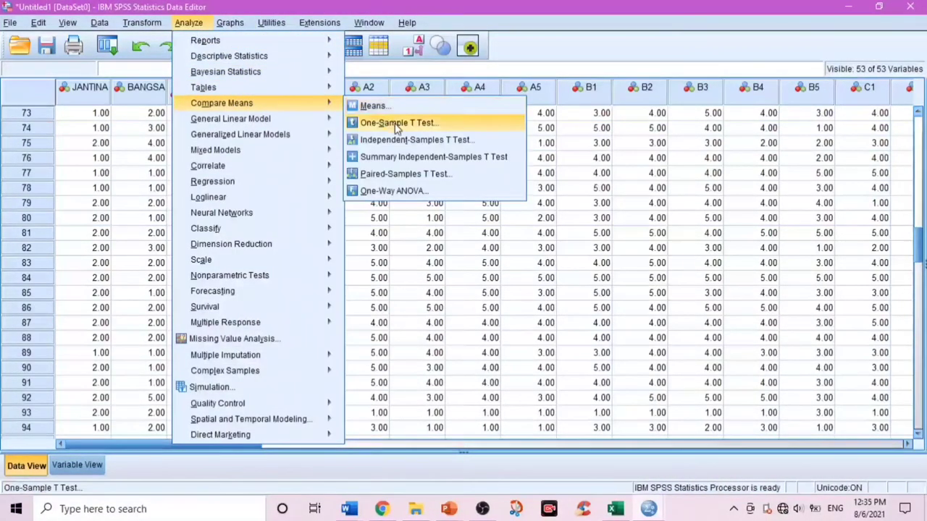
pyautogui.click(417, 140)
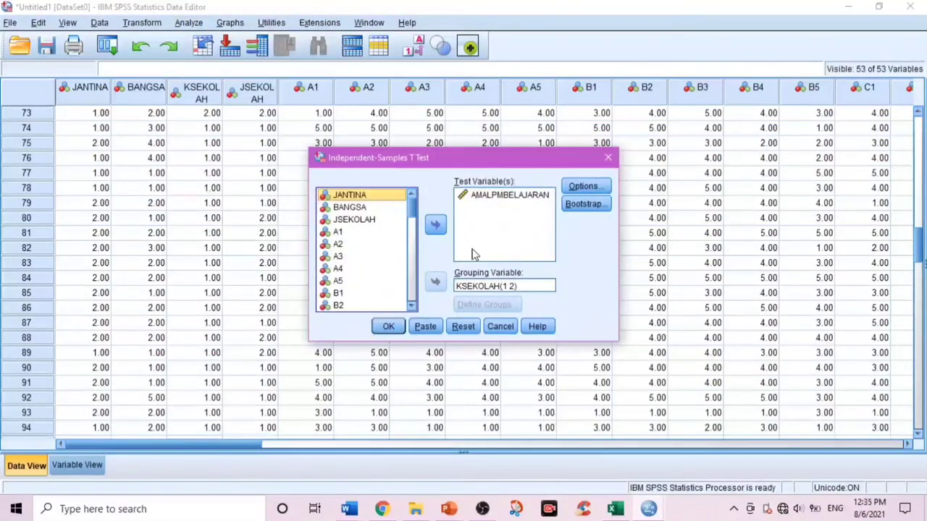
pyautogui.click(476, 286)
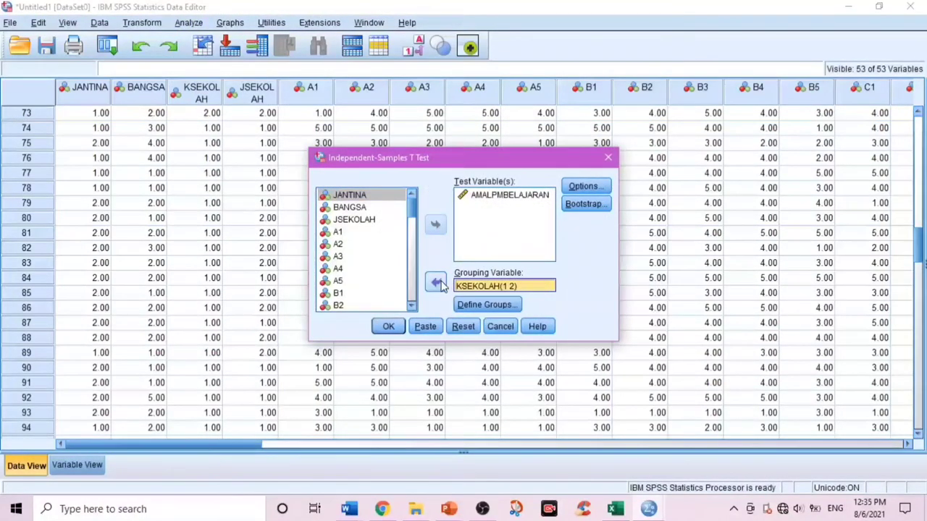
pyautogui.click(435, 283)
# - Set JSEKOLAH as the t-test's grouping variable with groups 1 and 2
pyautogui.click(369, 233)
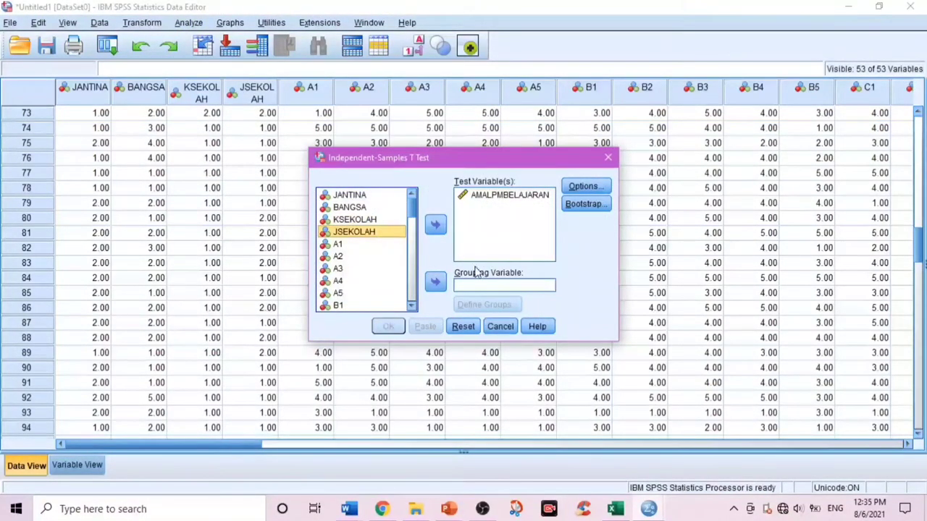
pyautogui.click(436, 284)
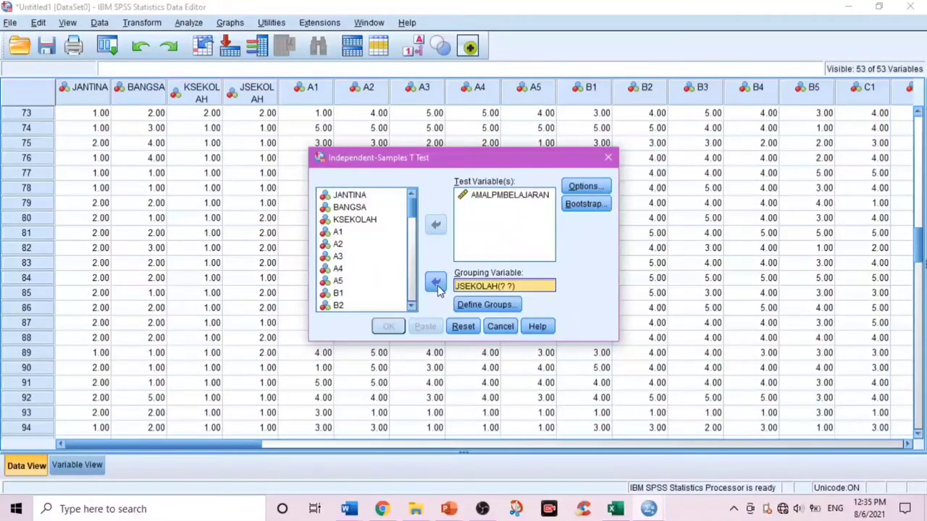
pyautogui.click(468, 304)
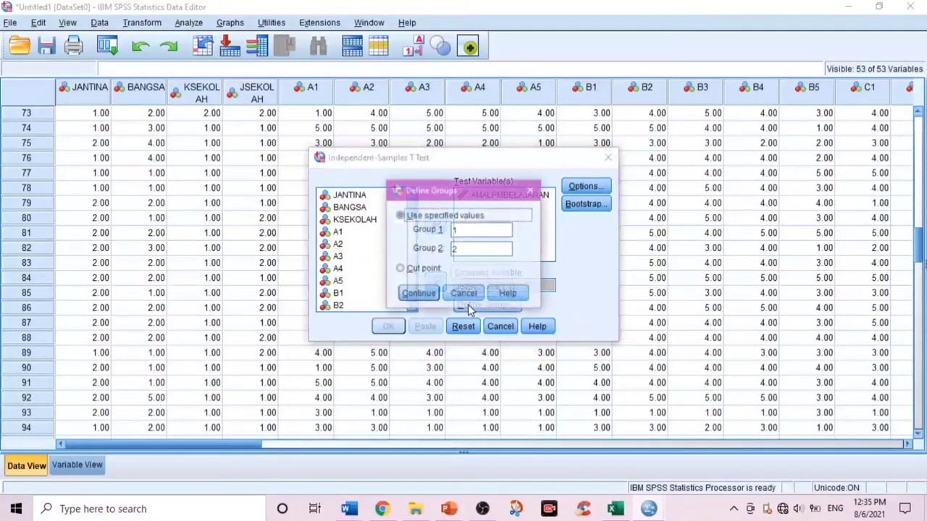
pyautogui.click(426, 294)
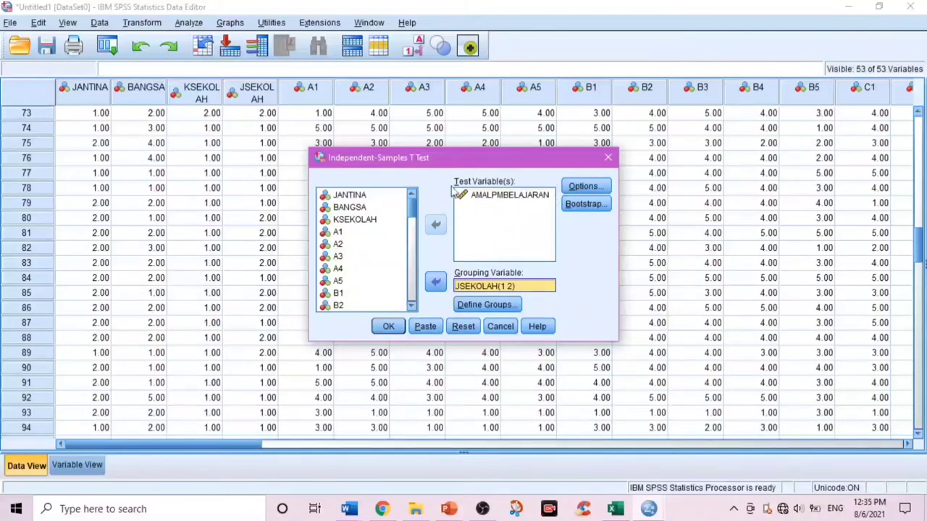
# - Run the independent-samples t-test on AMALPMBELAJARAN by JSEKOLAH and return to the dataset
pyautogui.click(394, 326)
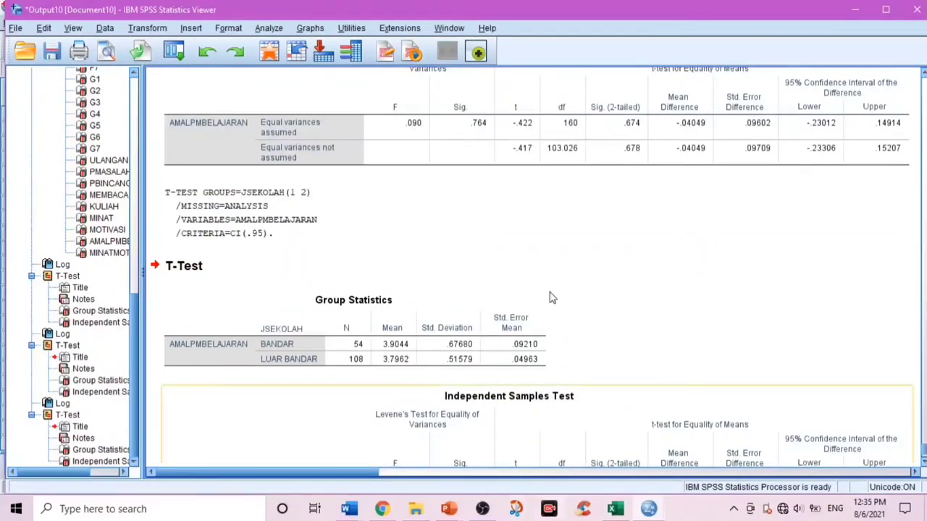
pyautogui.click(857, 9)
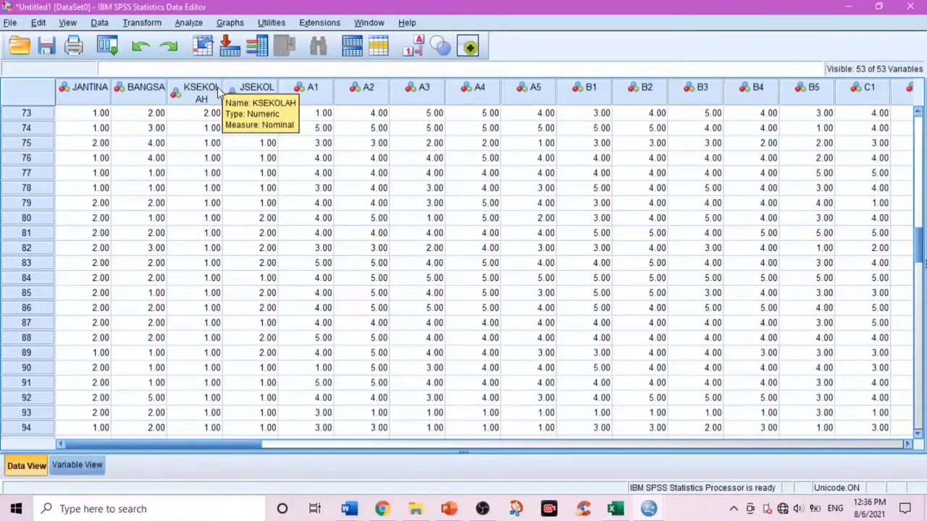
# - Start a One-Way ANOVA and set BANGSA as the factor
pyautogui.click(186, 24)
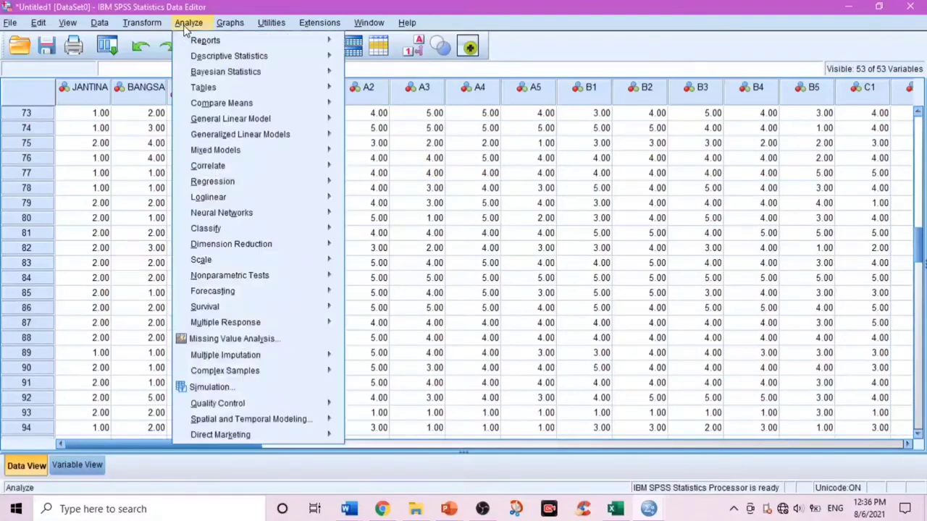
pyautogui.moveTo(270, 106)
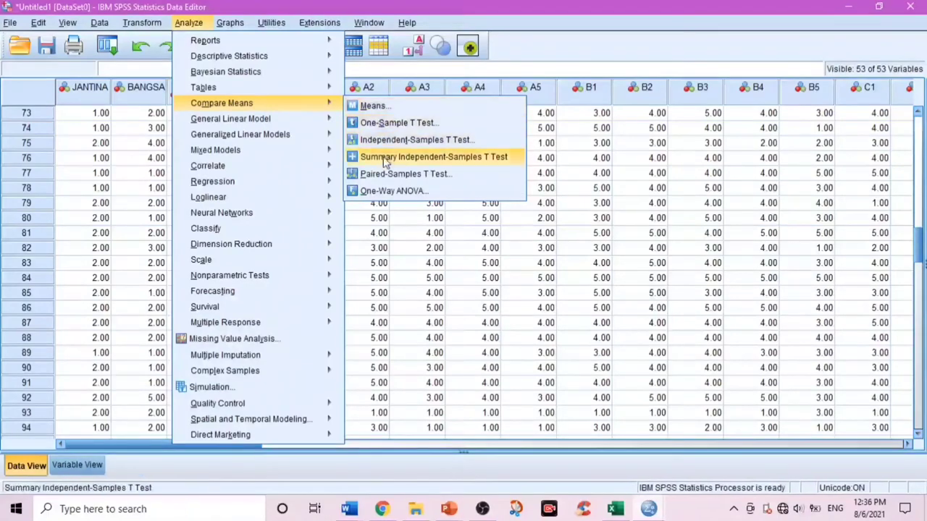
pyautogui.click(392, 193)
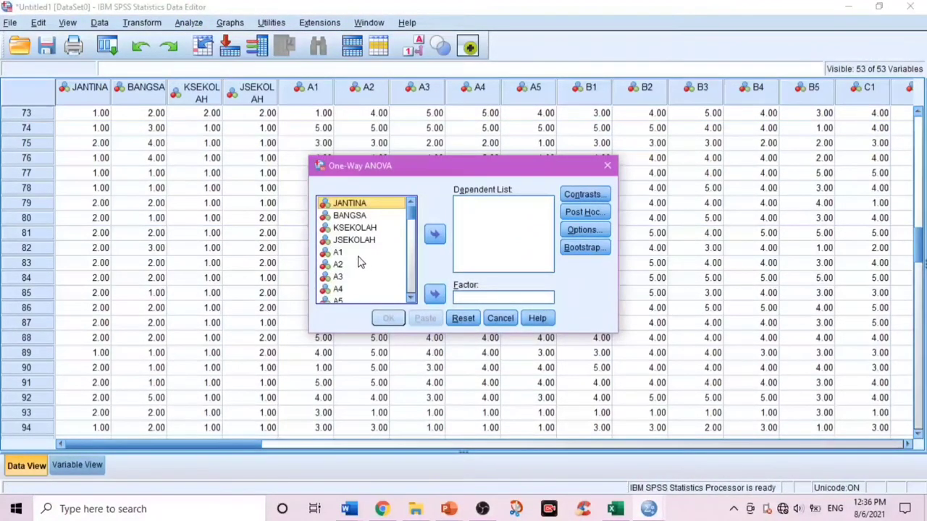
pyautogui.click(362, 216)
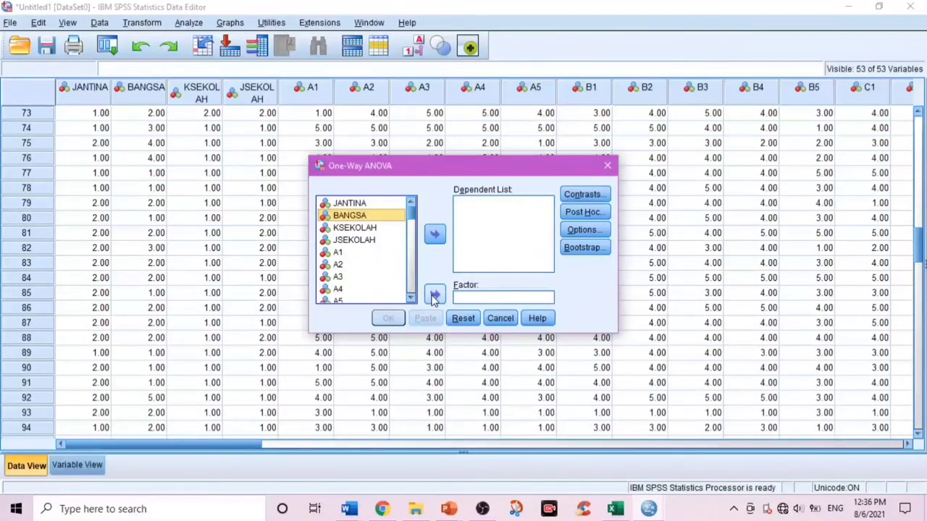
pyautogui.click(434, 296)
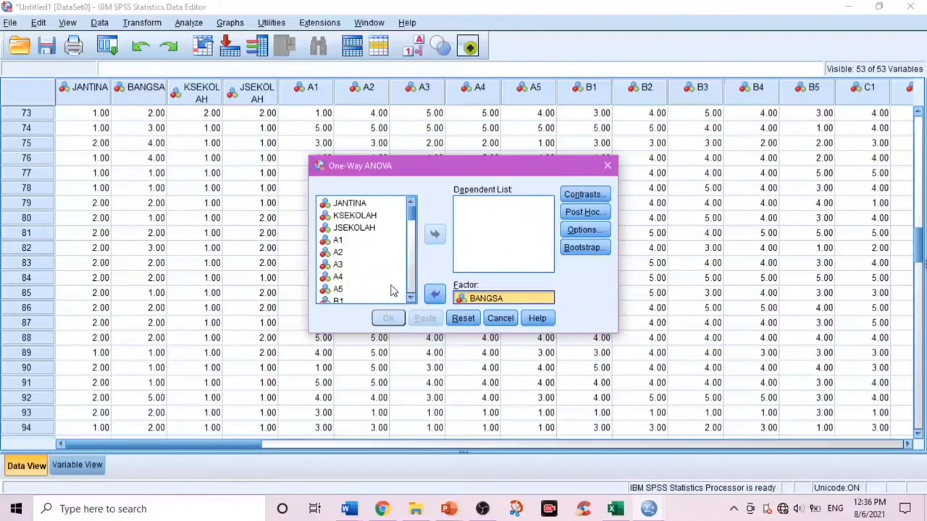
# - Add AMALPMBELAJARAN as the ANOVA's dependent variable, run the analysis and return to the dataset
pyautogui.moveTo(411, 217); pyautogui.dragTo(415, 307)
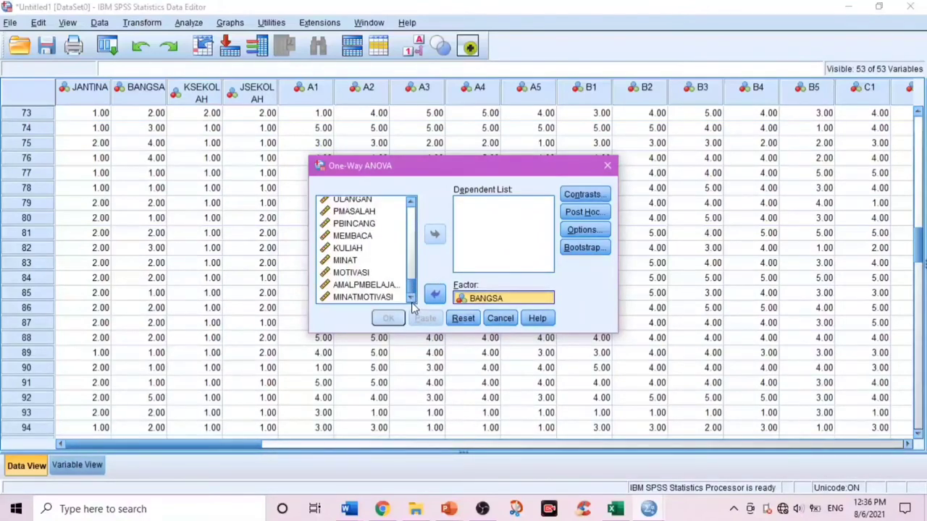
pyautogui.click(368, 287)
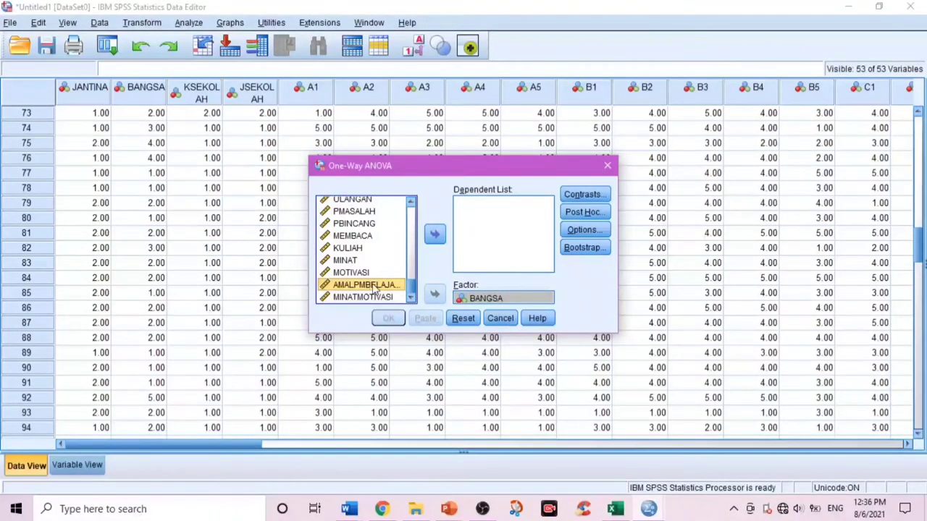
pyautogui.click(435, 235)
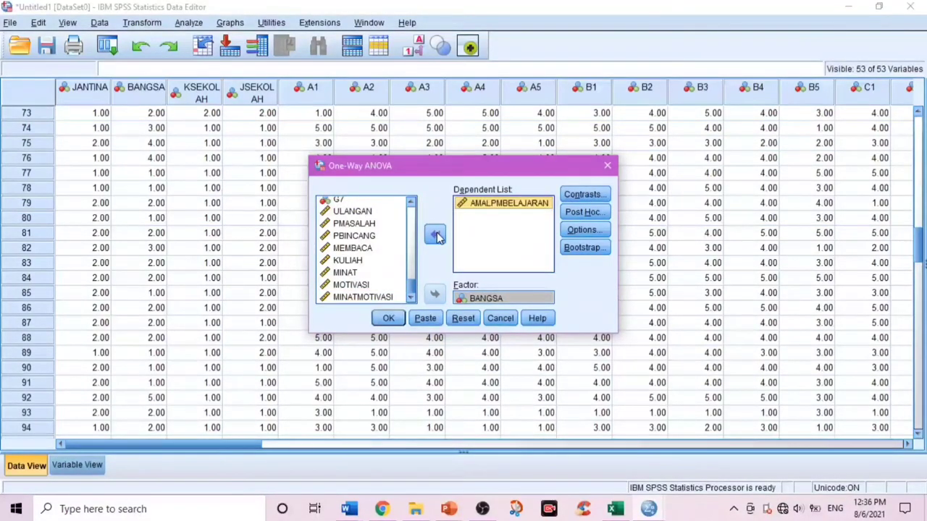
pyautogui.click(390, 321)
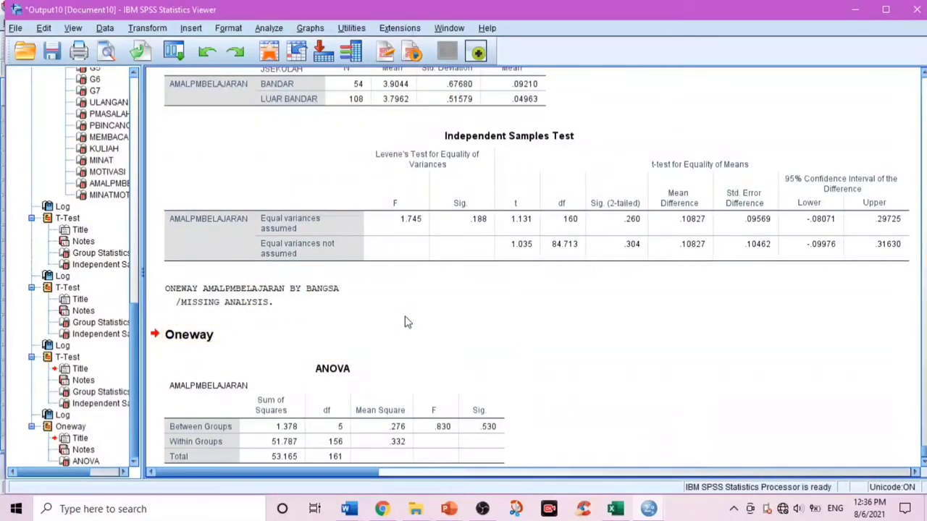
pyautogui.hotkey('alt', 'Tab')
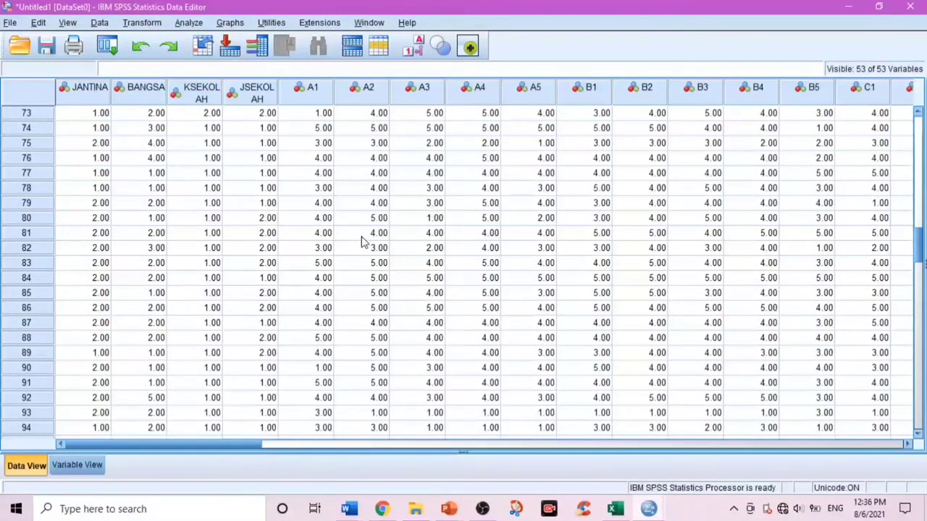
pyautogui.click(188, 23)
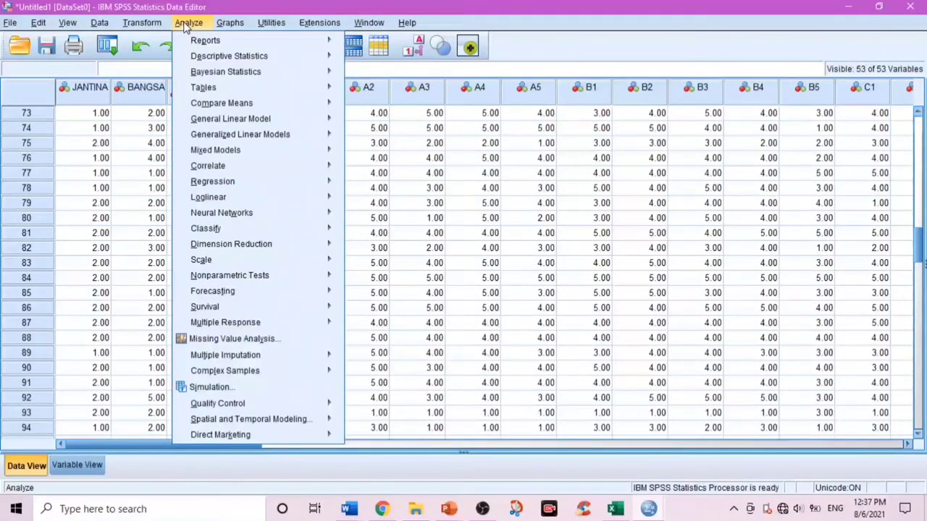
pyautogui.moveTo(261, 91)
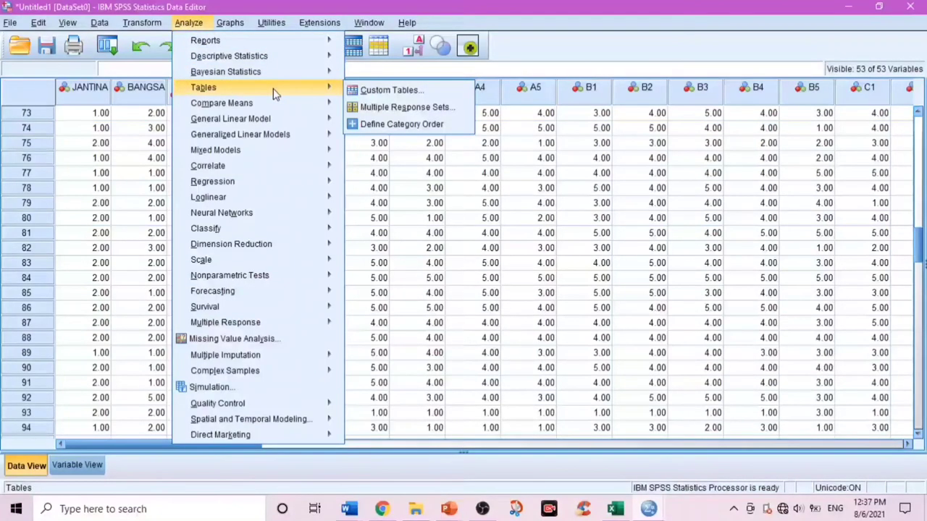
pyautogui.moveTo(289, 102)
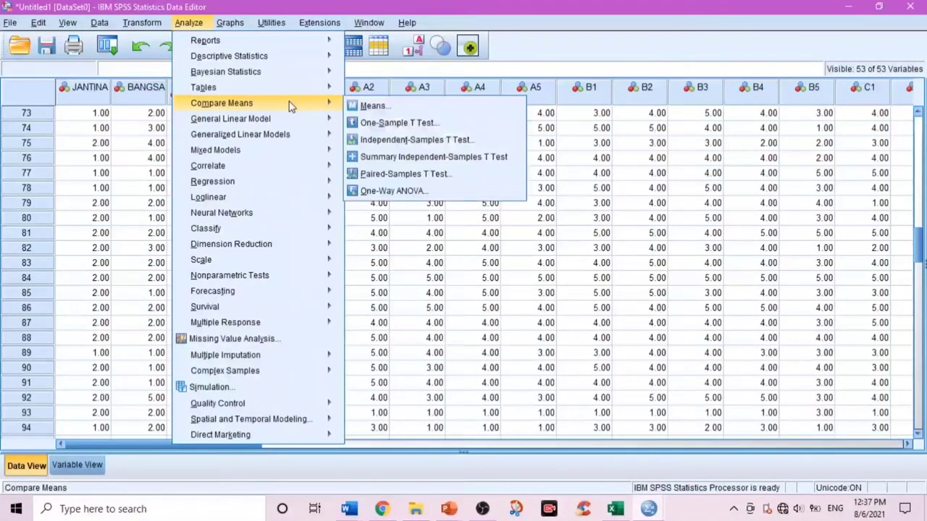
pyautogui.click(394, 191)
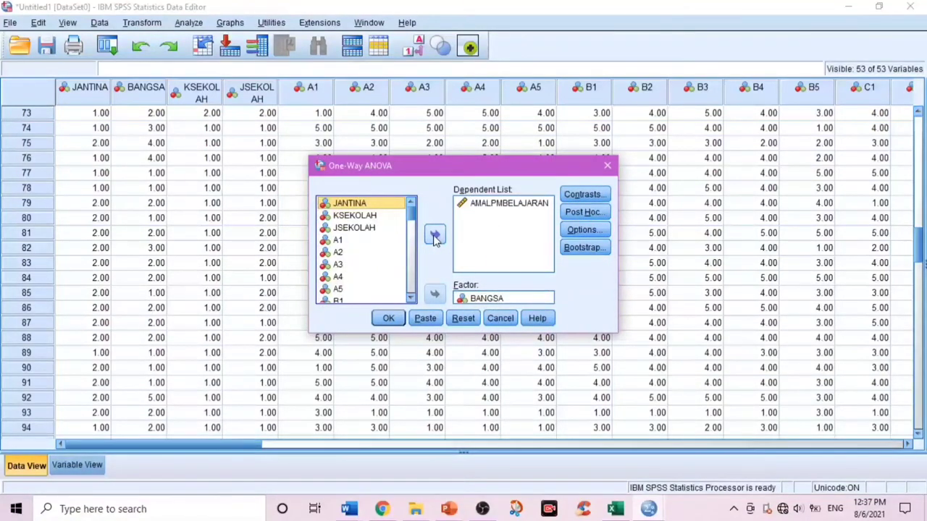
pyautogui.click(583, 212)
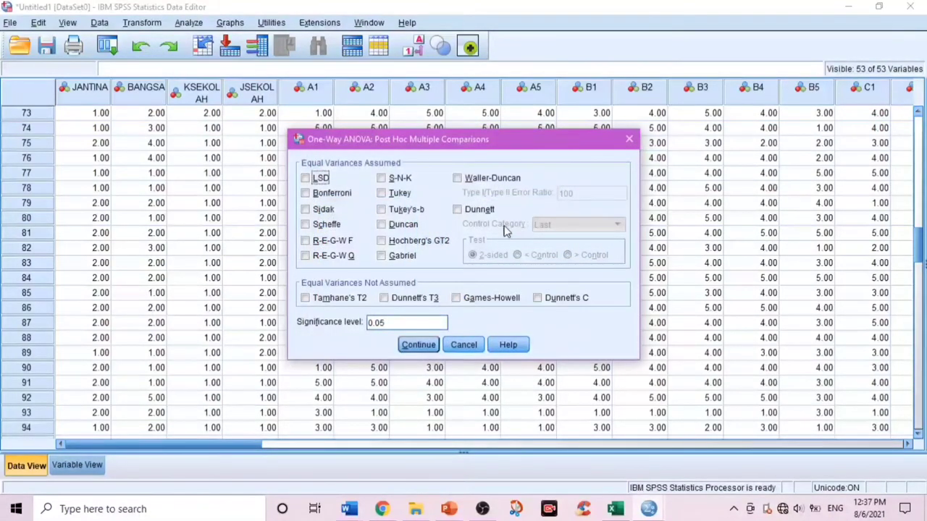
pyautogui.click(305, 225)
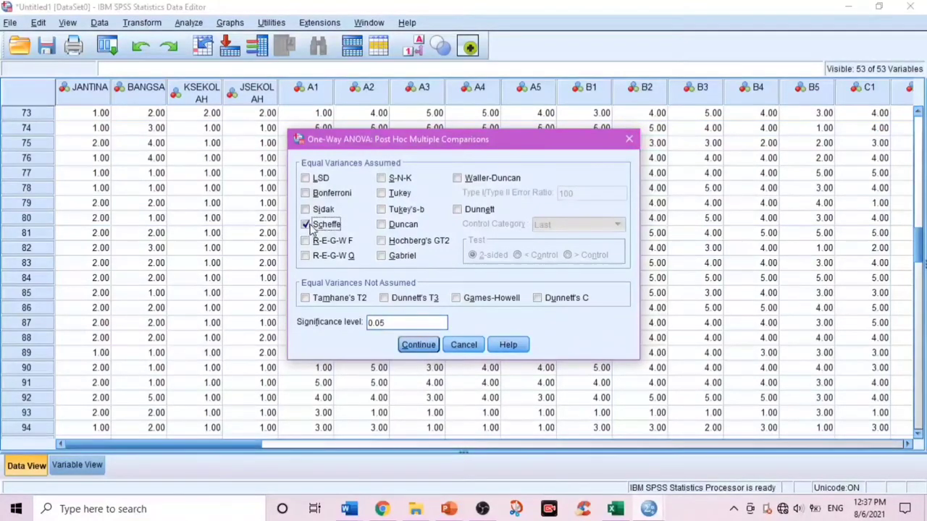
pyautogui.click(305, 224)
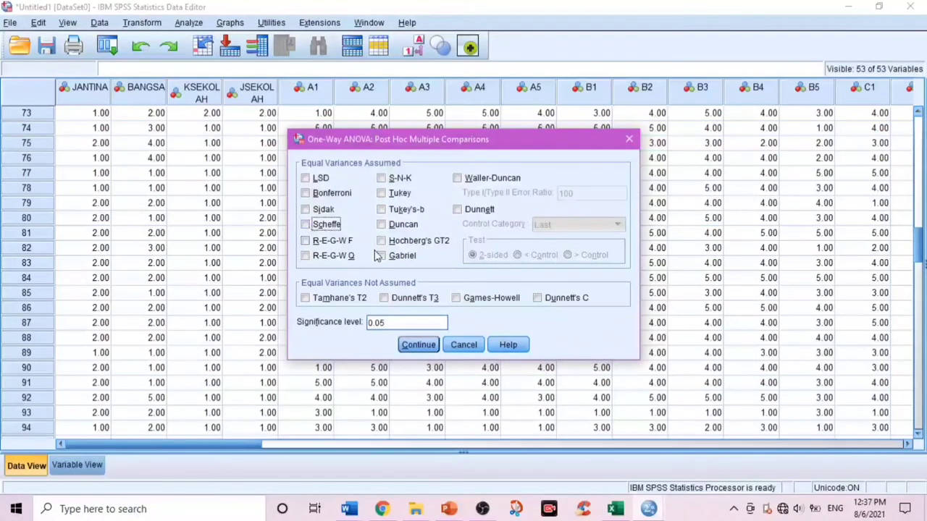
pyautogui.click(632, 142)
pyautogui.click(611, 169)
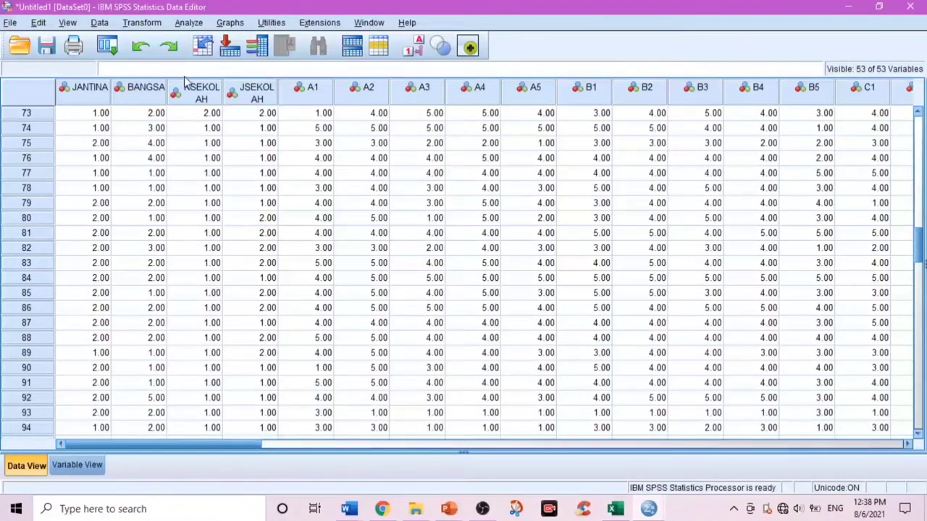
# - Open the Bivariate Correlations dialog for the survey dataset
pyautogui.click(188, 23)
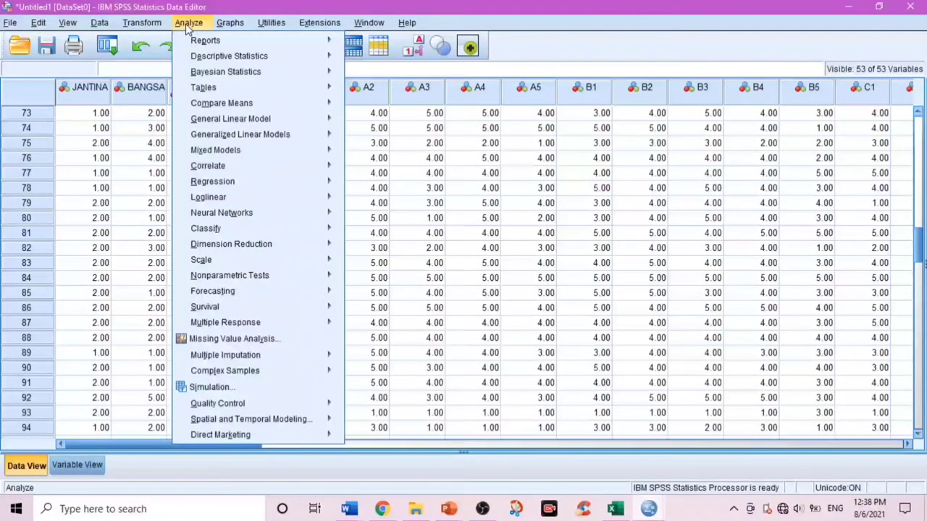
pyautogui.moveTo(297, 167)
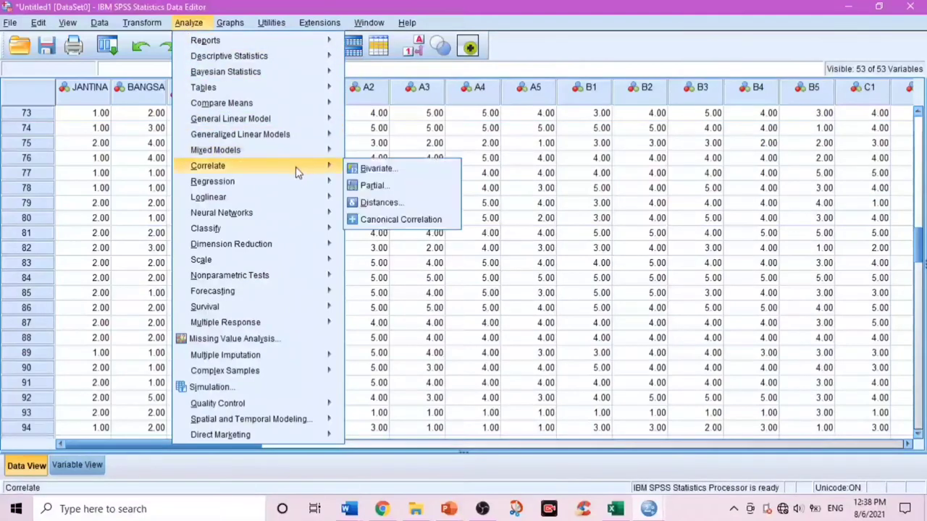
pyautogui.click(371, 170)
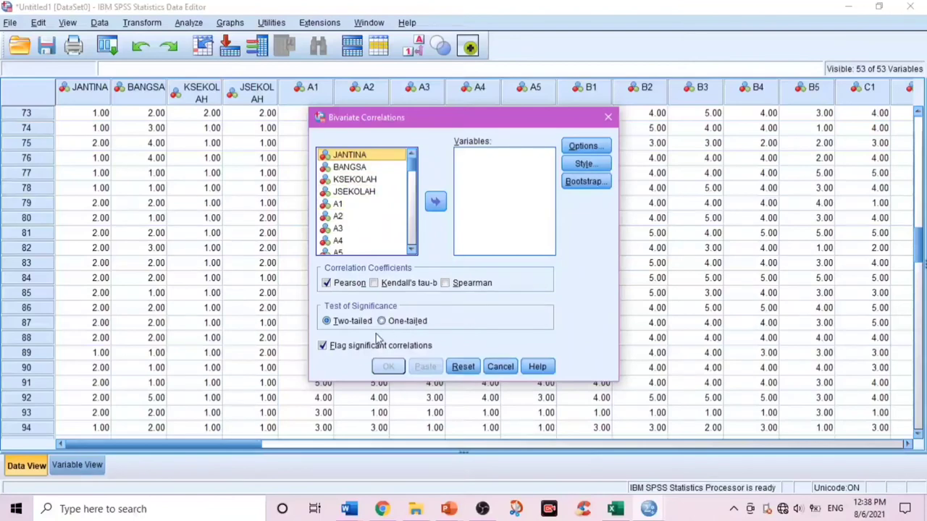
# - Switch to Presentation2 in PowerPoint to review research objective E on the relationship between variables, and return to the SPSS dataset
pyautogui.click(449, 509)
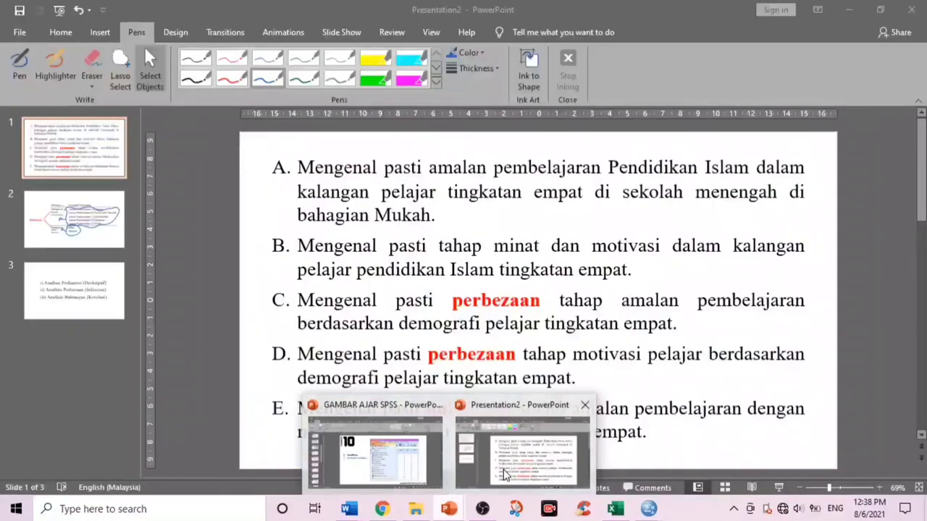
pyautogui.click(504, 472)
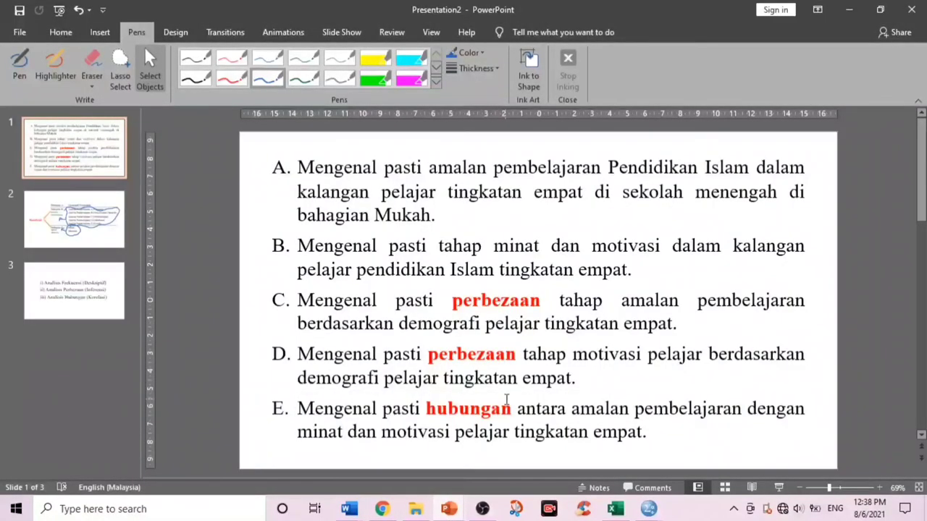
pyautogui.scroll(-1, 506, 399)
pyautogui.scroll(1, 652, 398)
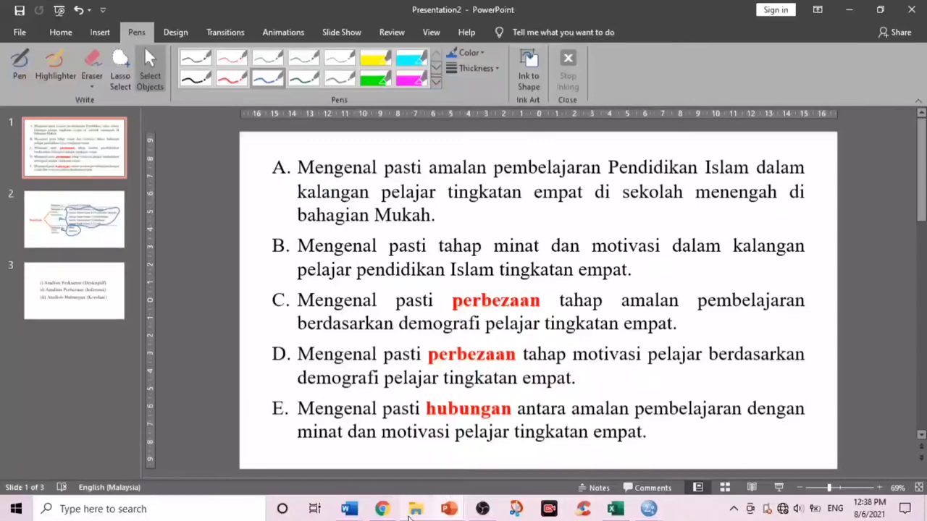
pyautogui.moveTo(648, 511)
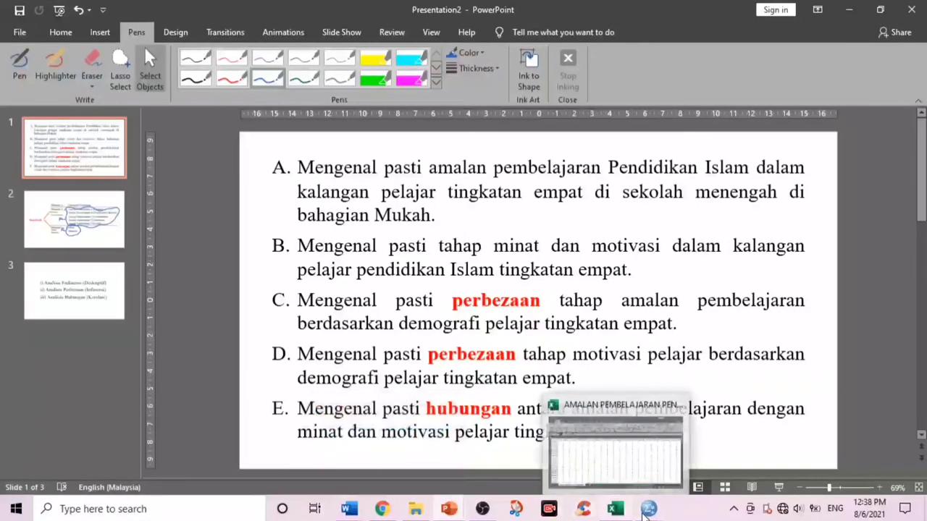
pyautogui.moveTo(600, 465)
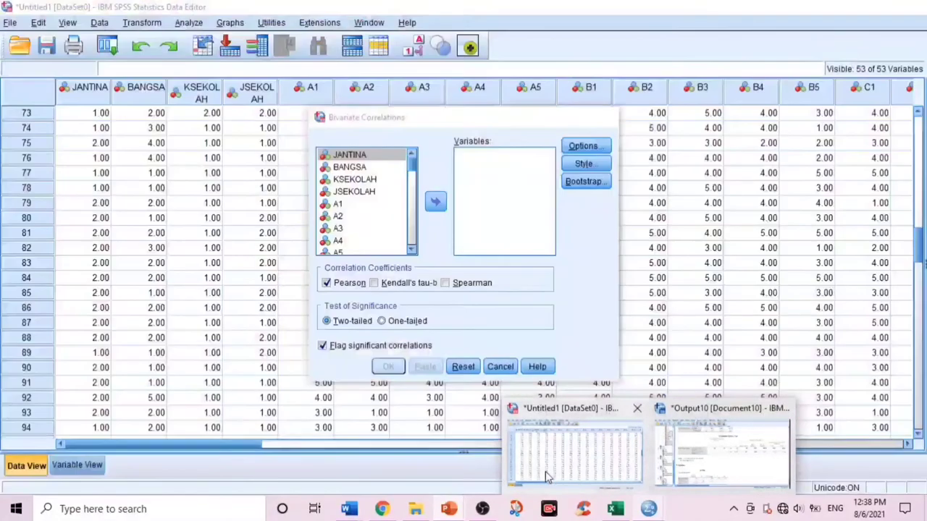
pyautogui.click(545, 471)
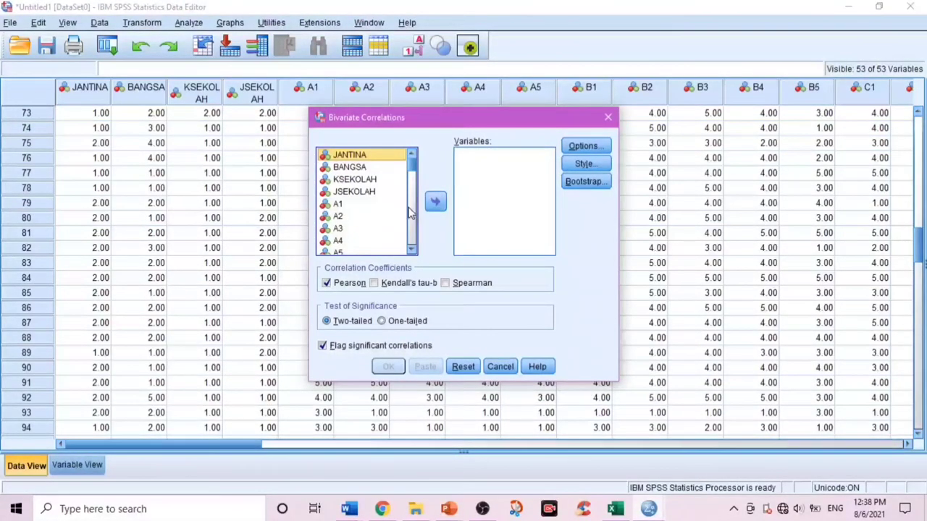
# - Add AMALPMBELAJARAN and MINATMOTIVASI to the bivariate correlation and select Spearman instead of Pearson as the coefficient
pyautogui.moveTo(411, 166); pyautogui.dragTo(414, 249)
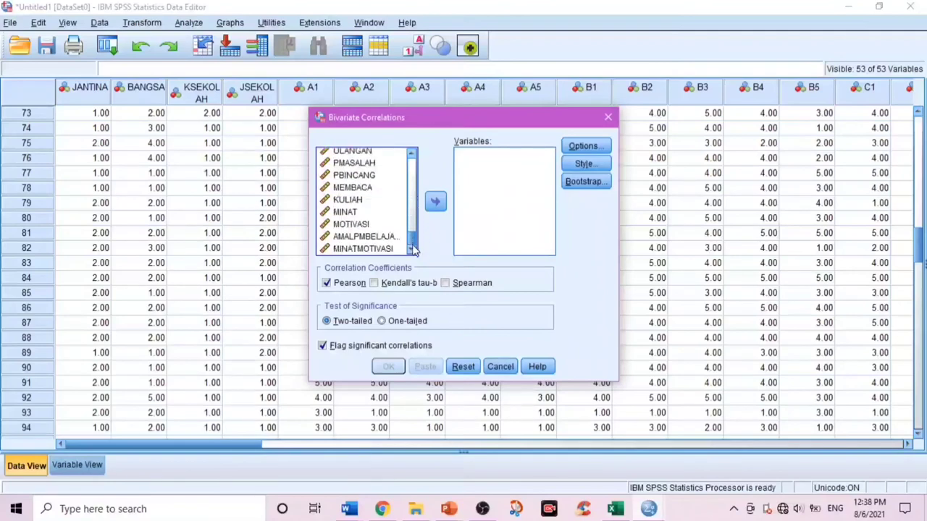
pyautogui.click(346, 238)
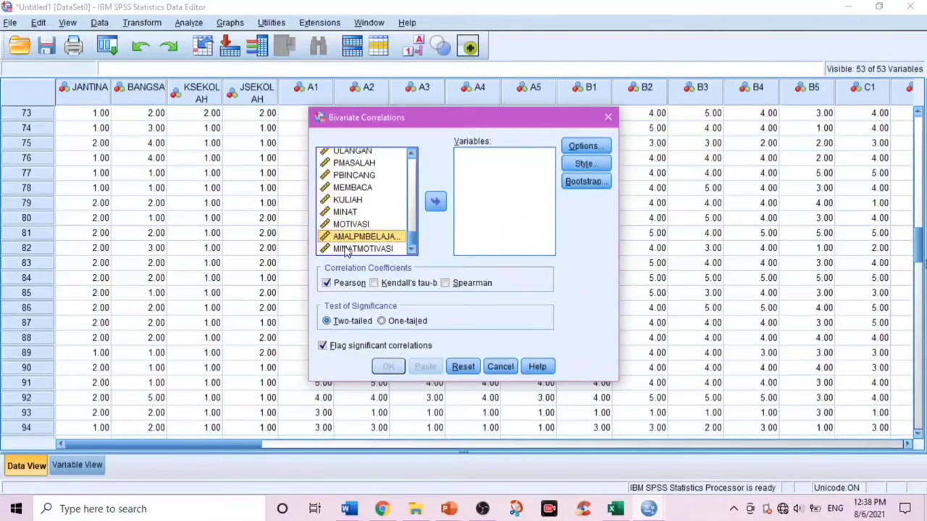
pyautogui.click(435, 201)
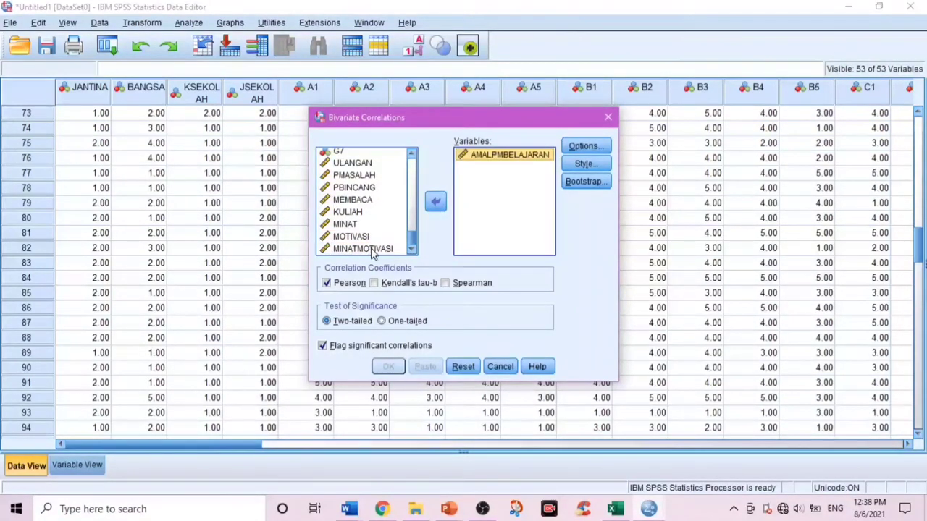
pyautogui.click(373, 248)
pyautogui.click(435, 202)
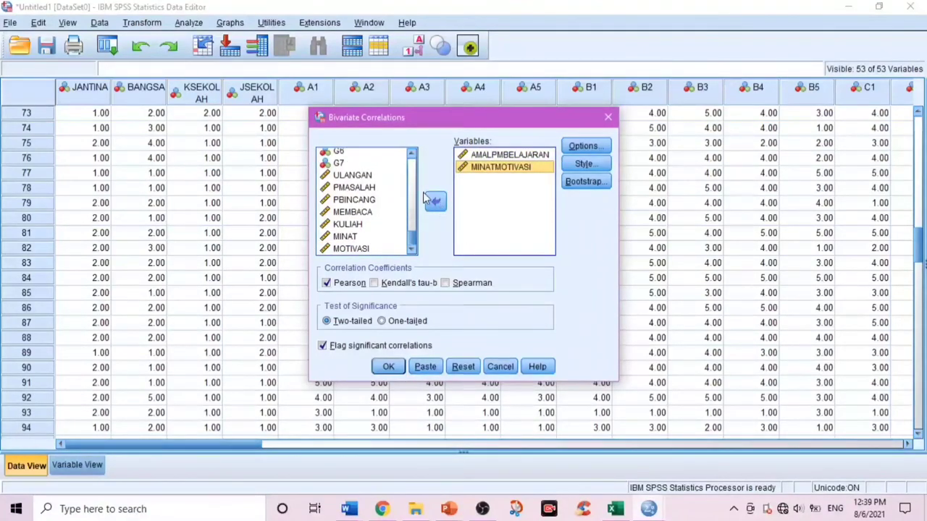
pyautogui.click(446, 283)
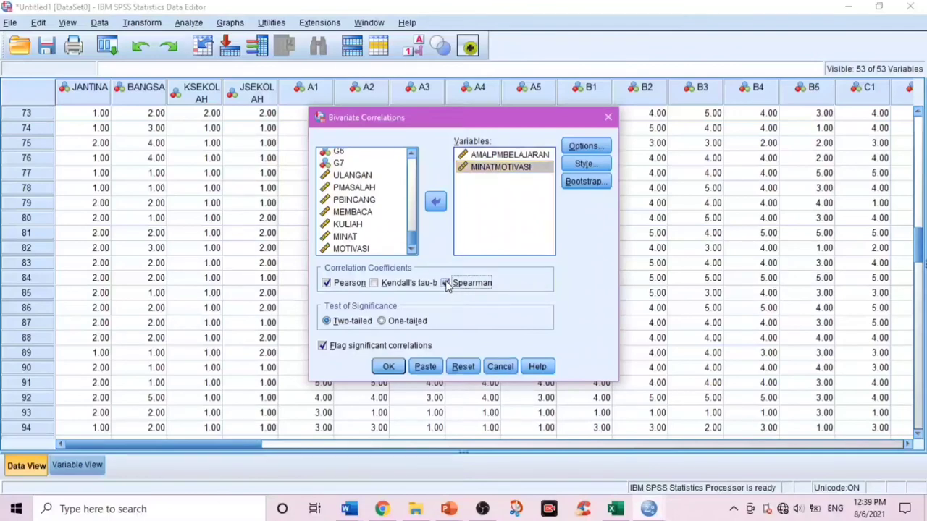
pyautogui.click(326, 283)
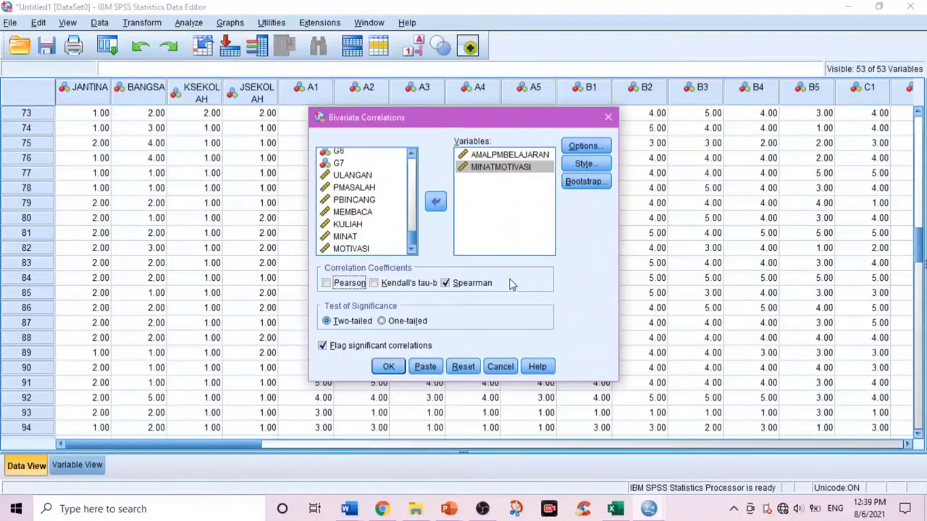
# - Run the Spearman correlation of AMALPMBELAJARAN with MINATMOTIVASI and review its output table
pyautogui.click(388, 367)
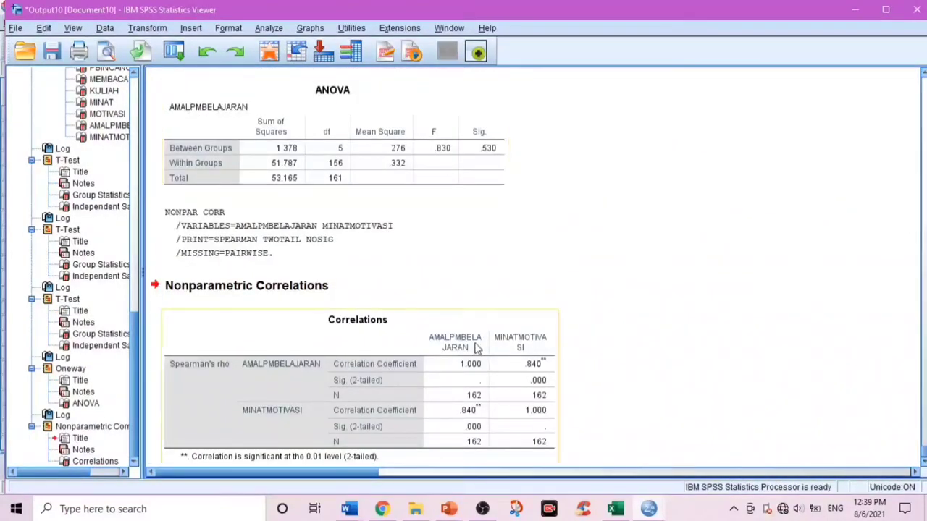
pyautogui.scroll(-1, 529, 331)
pyautogui.scroll(5, 471, 348)
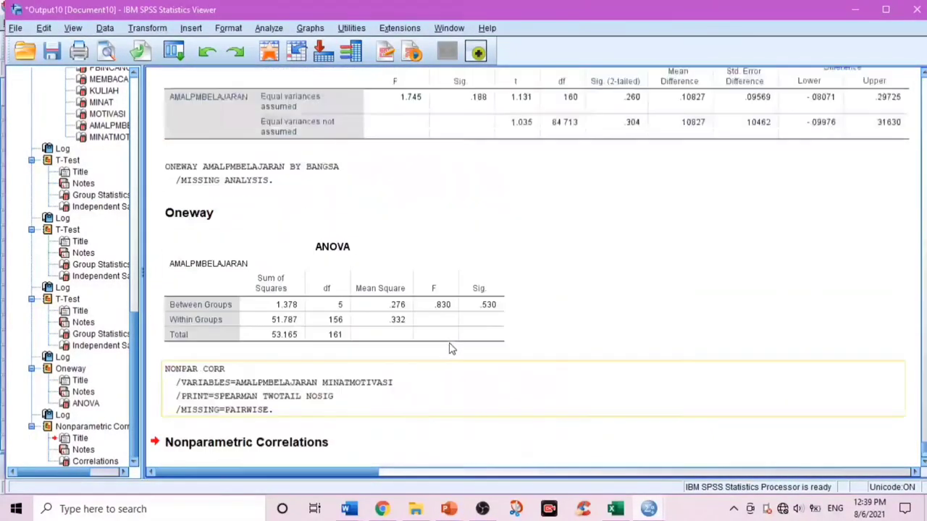
pyautogui.scroll(-5, 451, 347)
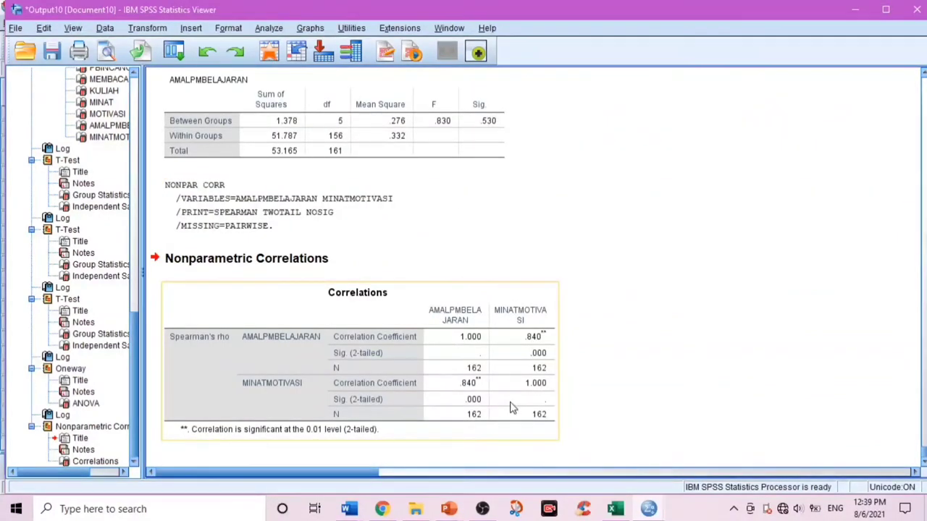
# - Examine the means and standard deviations of the construct variables in the Frequencies Statistics table
pyautogui.scroll(15, 409, 362)
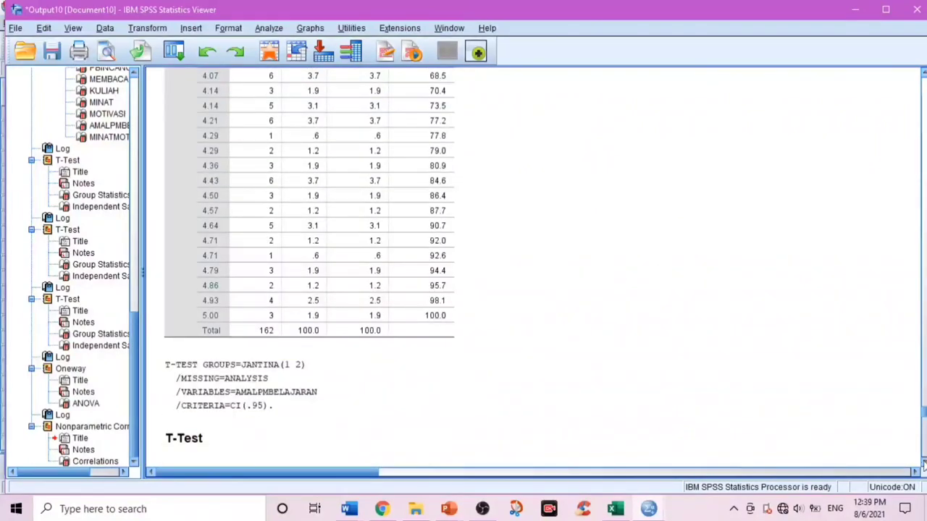
pyautogui.moveTo(924, 427); pyautogui.dragTo(925, 83)
pyautogui.scroll(2, 449, 348)
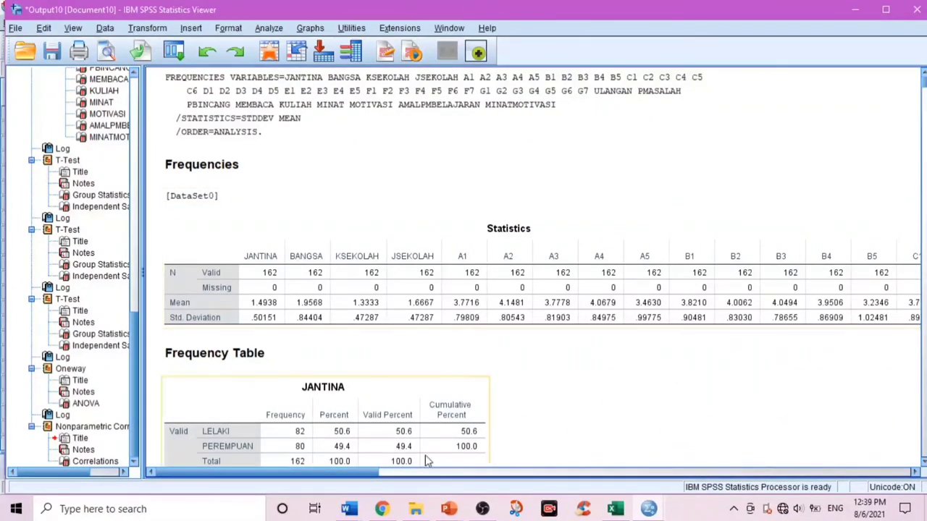
pyautogui.moveTo(369, 470); pyautogui.dragTo(883, 469)
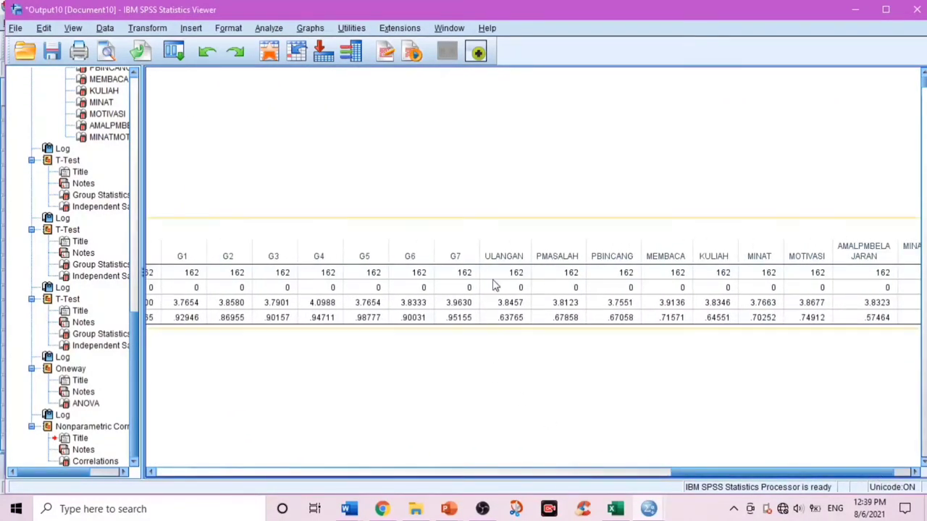
pyautogui.click(503, 309)
pyautogui.click(750, 478)
# - Review the demographic frequency tables for JANTINA, BANGSA, KSEKOLAH and JSEKOLAH in the output
pyautogui.moveTo(749, 478); pyautogui.dragTo(202, 462)
pyautogui.scroll(-3, 258, 435)
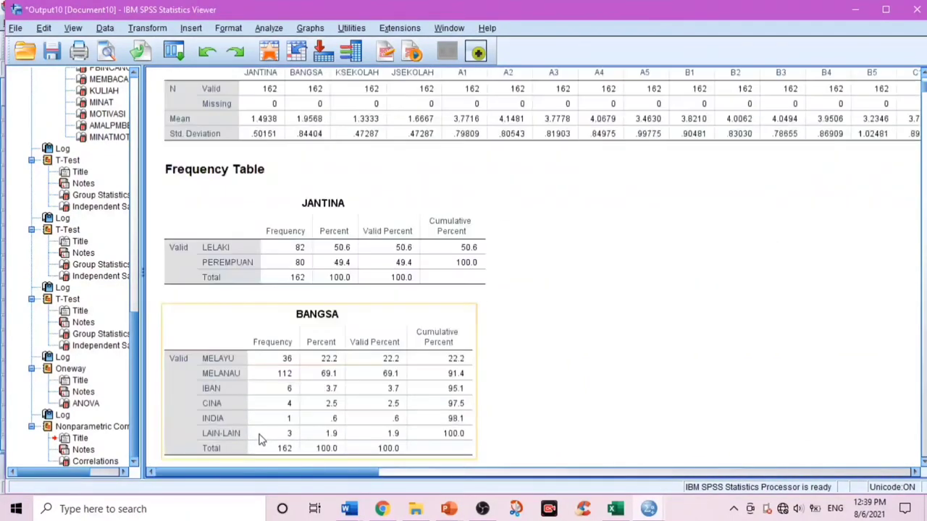
pyautogui.click(301, 302)
pyautogui.scroll(-2, 317, 326)
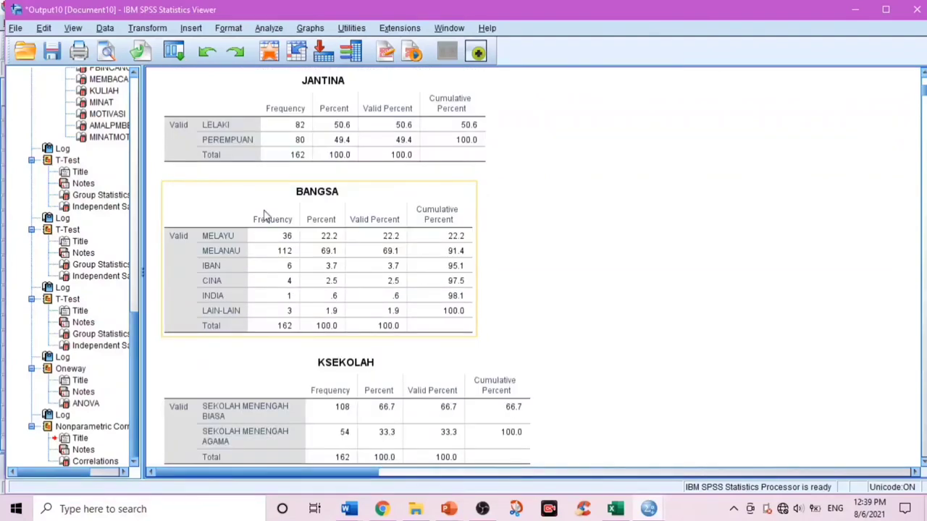
pyautogui.scroll(1, 322, 340)
pyautogui.click(294, 216)
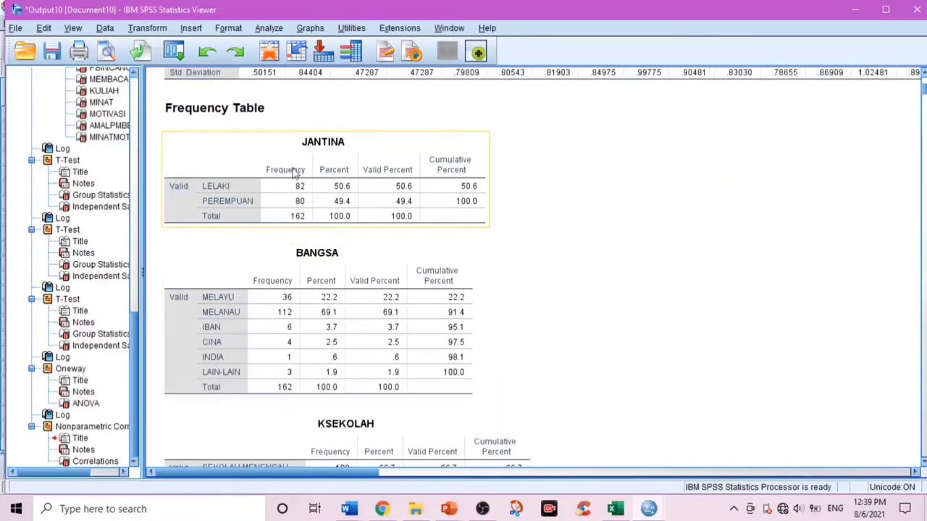
pyautogui.click(300, 241)
pyautogui.click(315, 217)
pyautogui.click(336, 259)
pyautogui.click(336, 258)
pyautogui.scroll(-3, 315, 333)
pyautogui.click(316, 334)
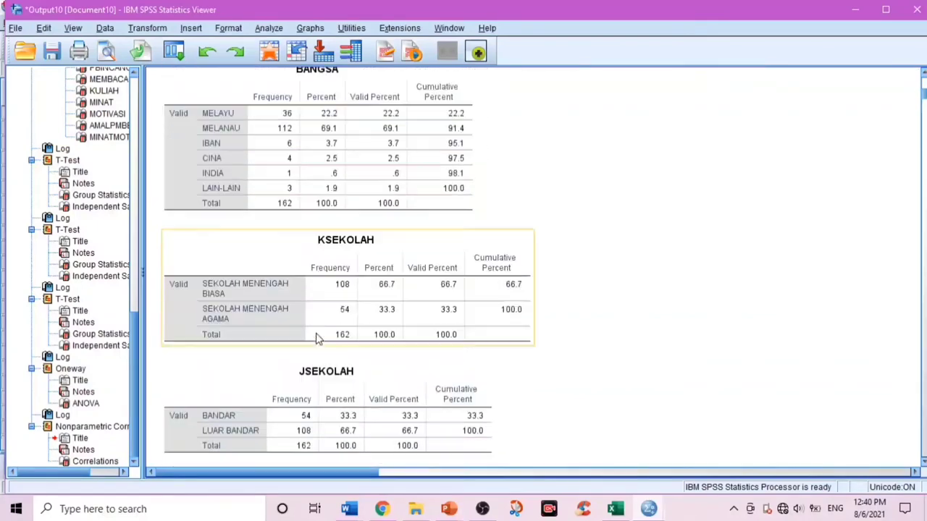
pyautogui.scroll(-1, 318, 337)
pyautogui.click(319, 331)
pyautogui.click(313, 369)
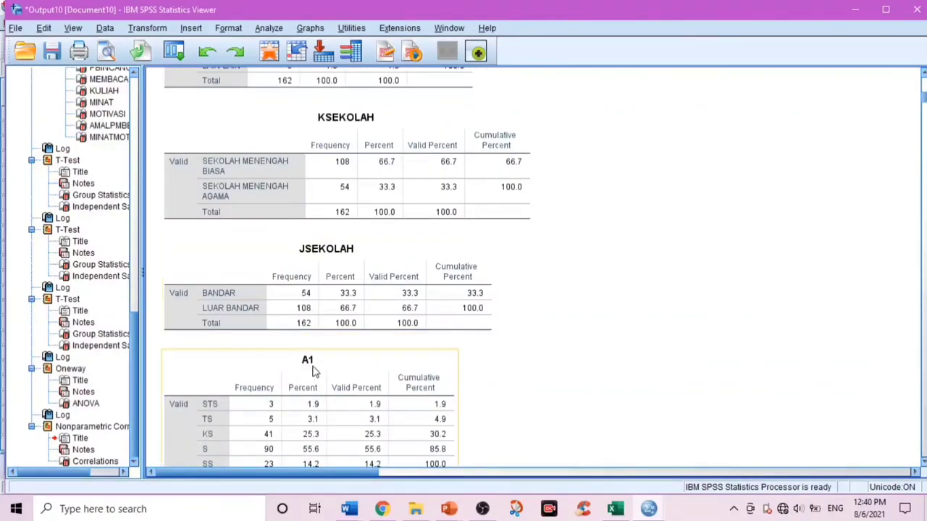
# - Examine the frequency and percentage distributions of the survey items from A1 onward in their frequency tables
pyautogui.scroll(-3, 355, 355)
pyautogui.scroll(-3, 355, 354)
pyautogui.click(366, 346)
pyautogui.click(308, 222)
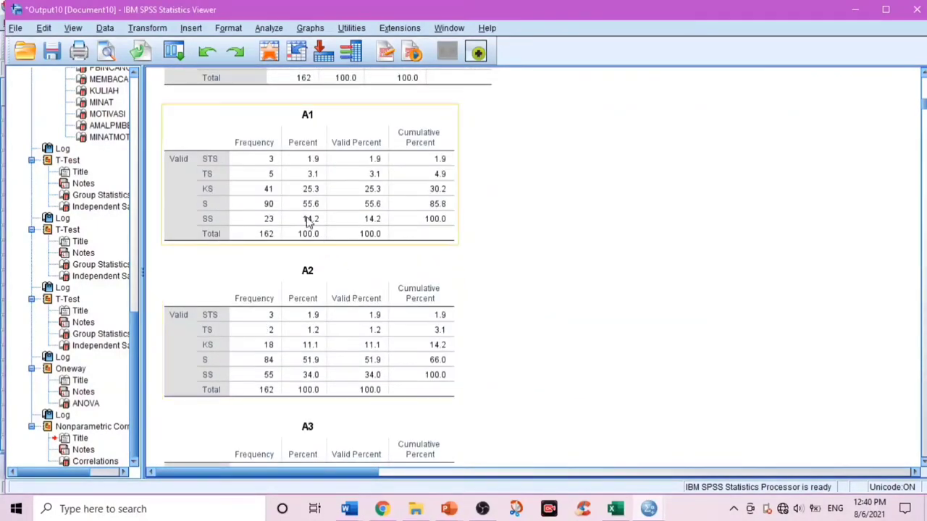
pyautogui.click(267, 283)
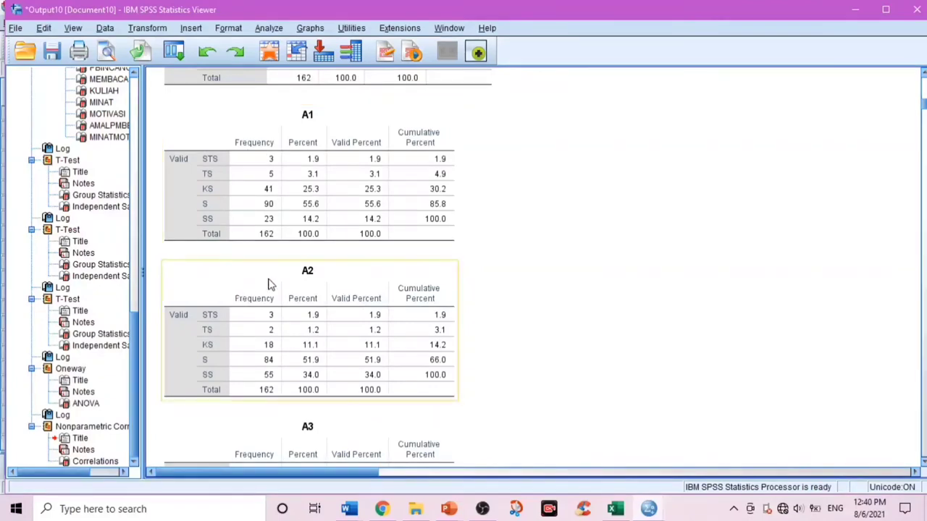
pyautogui.click(292, 161)
pyautogui.click(293, 256)
pyautogui.click(348, 189)
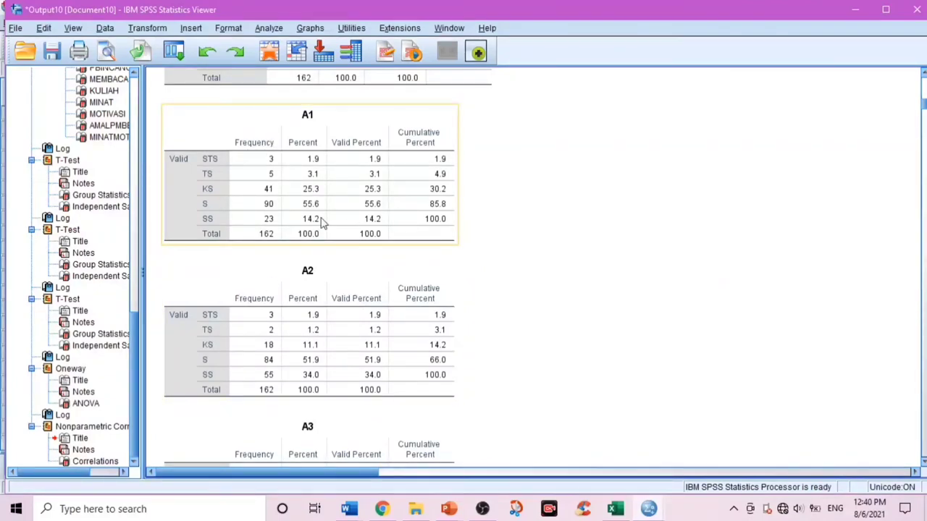
pyautogui.scroll(15, 542, 261)
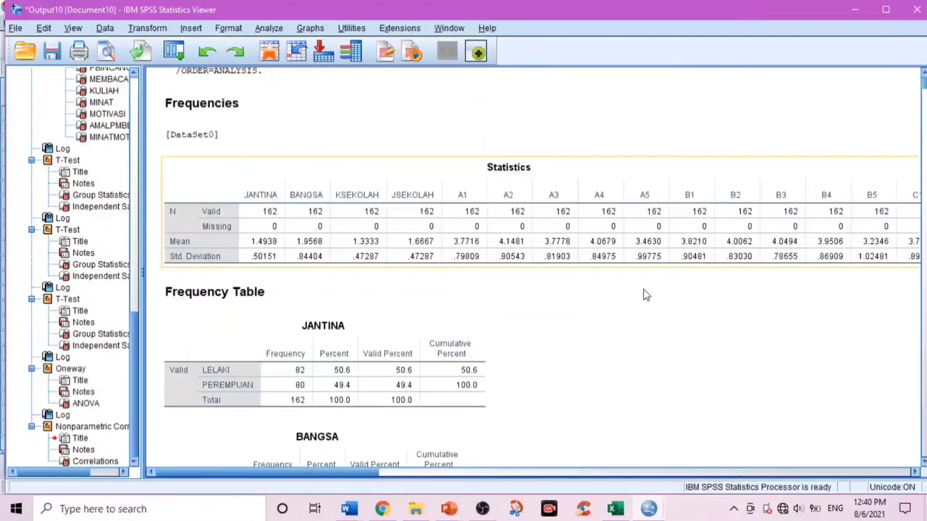
pyautogui.scroll(-18, 645, 296)
pyautogui.click(369, 387)
pyautogui.click(321, 331)
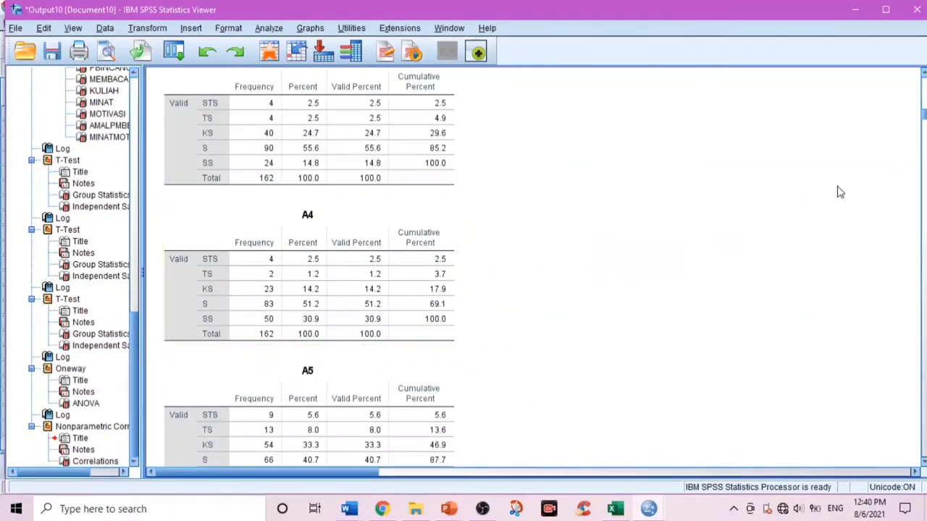
# - Compare the item and construct means and standard deviations across the Statistics table, and look through the remaining item frequency tables
pyautogui.scroll(15, 840, 194)
pyautogui.click(357, 438)
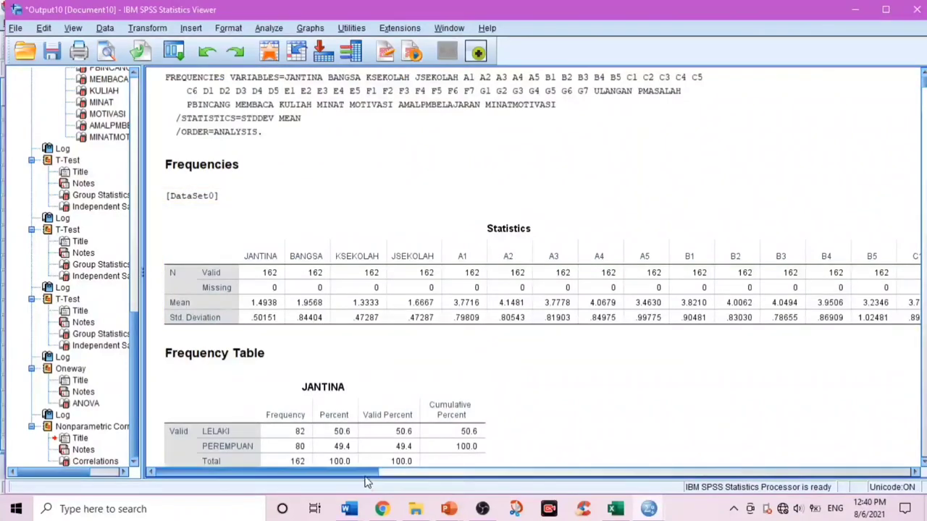
pyautogui.moveTo(368, 472); pyautogui.dragTo(428, 472)
pyautogui.click(293, 265)
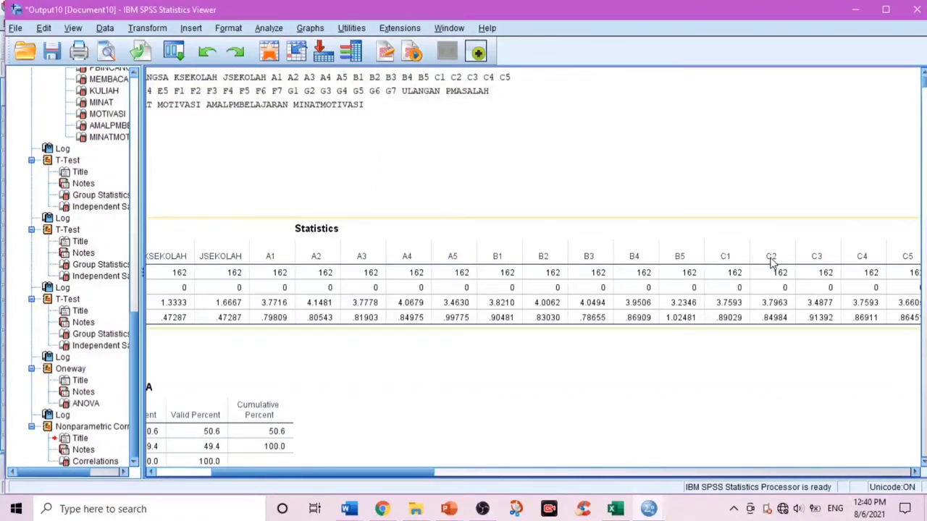
pyautogui.click(430, 440)
pyautogui.moveTo(419, 472); pyautogui.dragTo(879, 438)
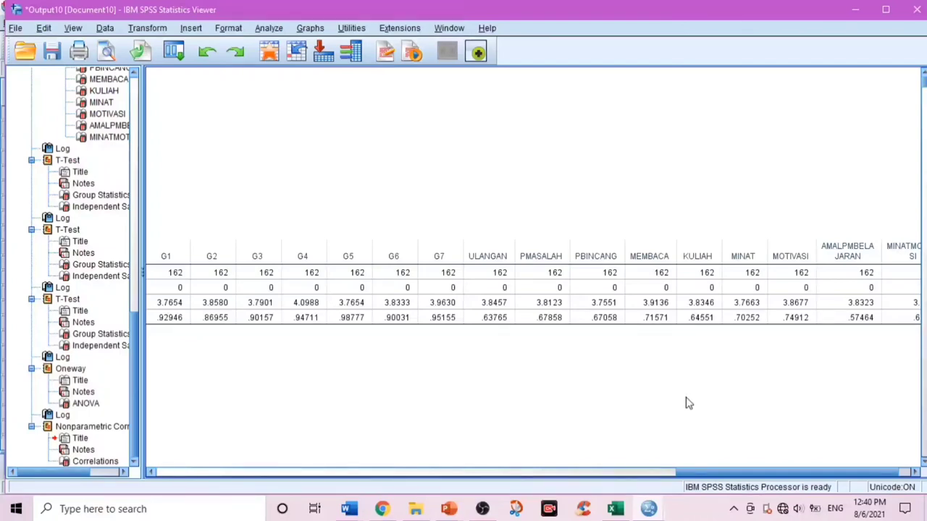
pyautogui.click(536, 327)
pyautogui.moveTo(705, 475); pyautogui.dragTo(285, 449)
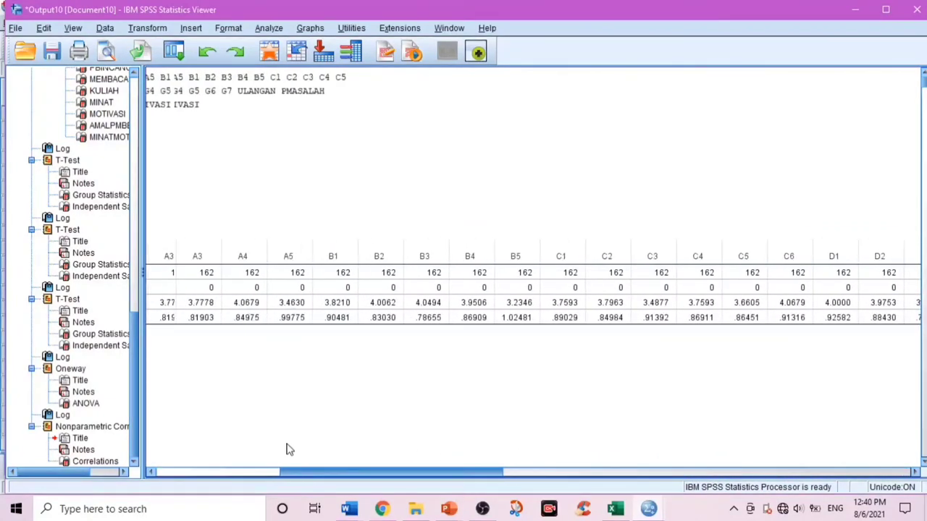
pyautogui.scroll(-15, 377, 378)
pyautogui.scroll(-20, 376, 379)
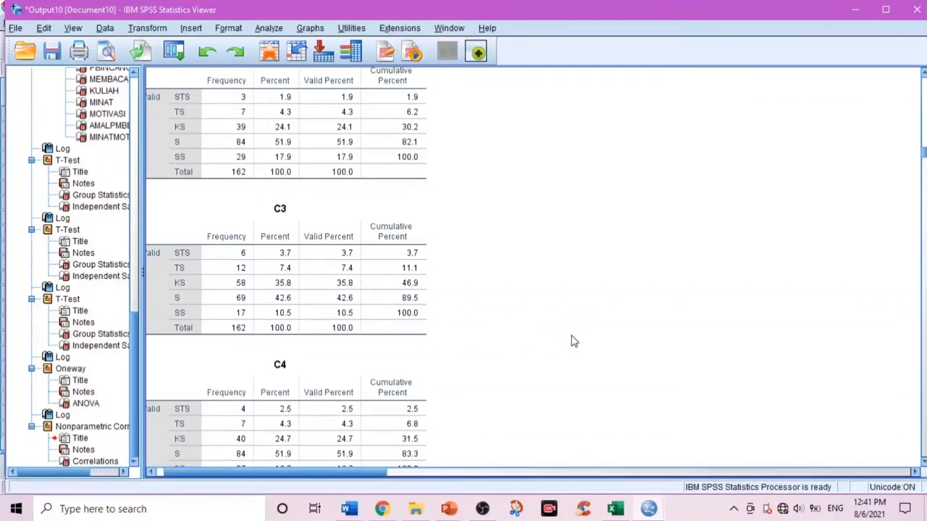
# - Close the output document, choose to save its contents, and name the Viewer file DATA SPSS on the Desktop
pyautogui.click(910, 10)
pyautogui.click(467, 273)
pyautogui.write('DATA SPSS')
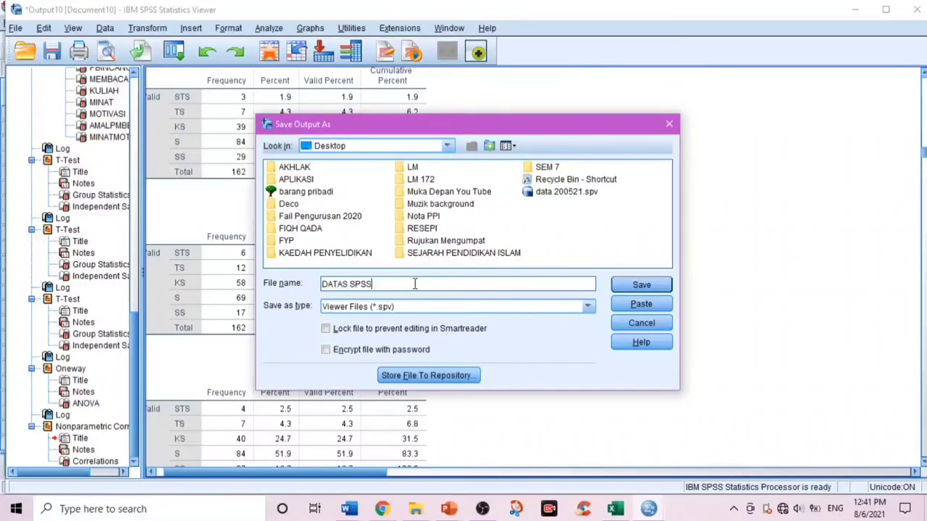
pyautogui.click(346, 284)
pyautogui.write('S')
pyautogui.press('BackSpace')
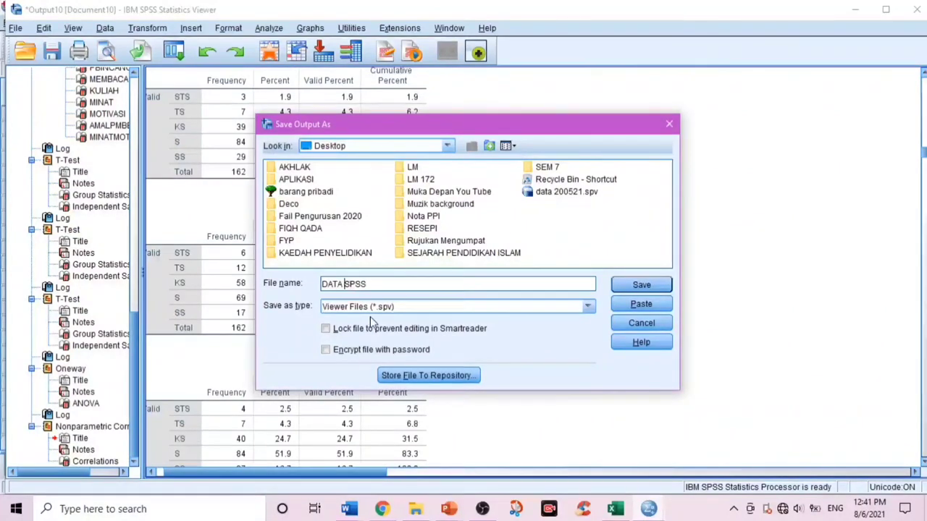